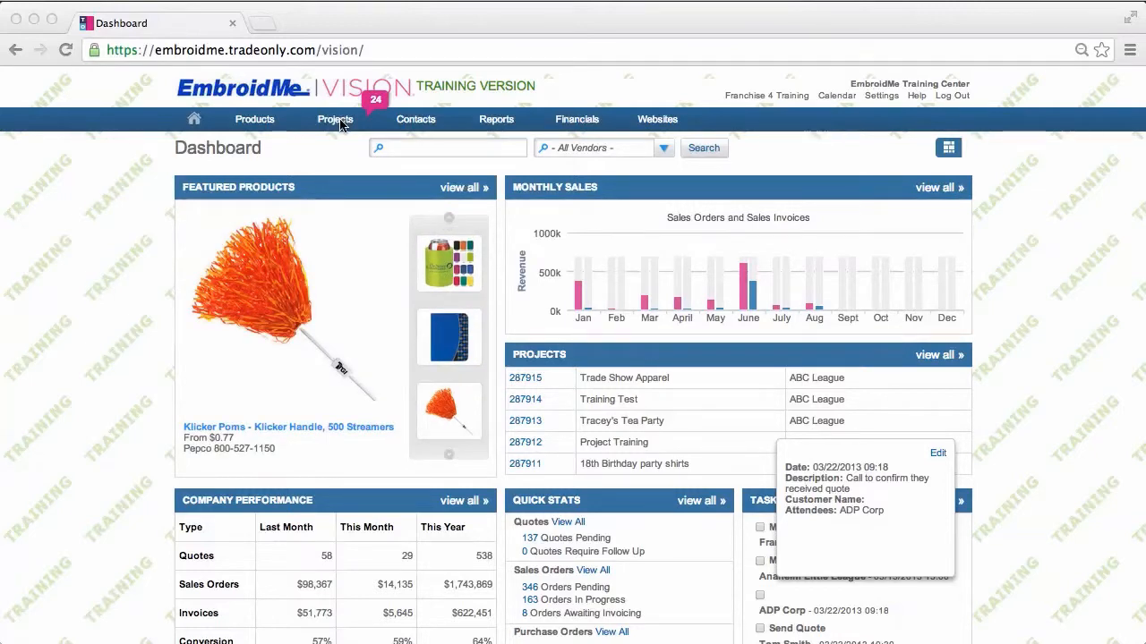
Start a new project titled 'Tracey's Training Event' with target date September 30
{"action": "left_click", "coordinate": [340, 124]}
{"action": "left_click", "coordinate": [340, 124]}
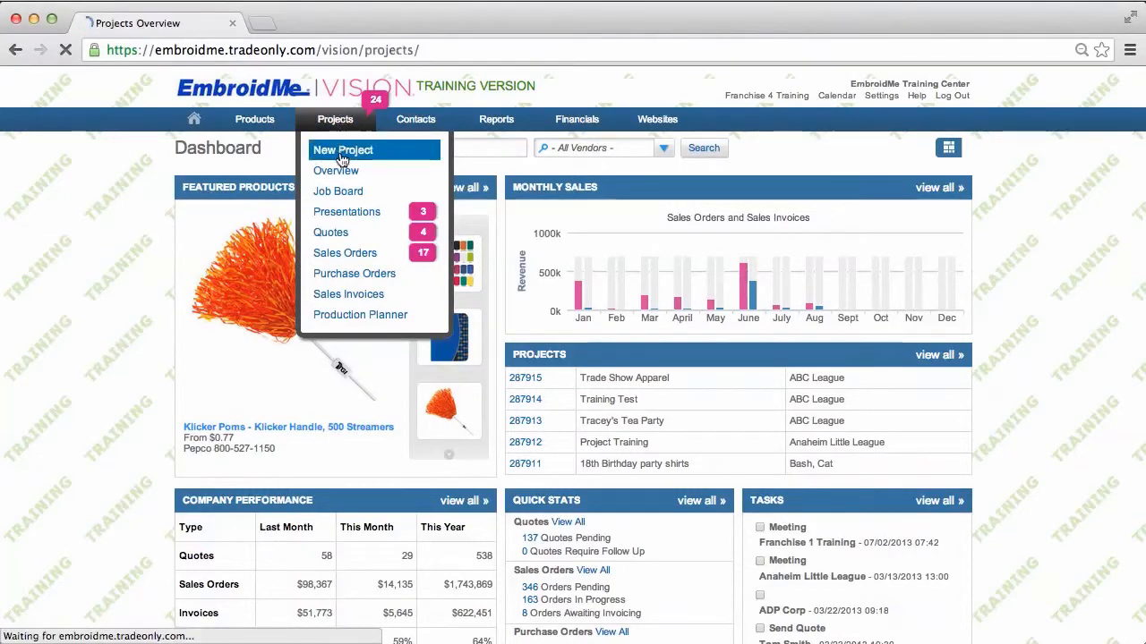
{"action": "mouse_move", "coordinate": [332, 122]}
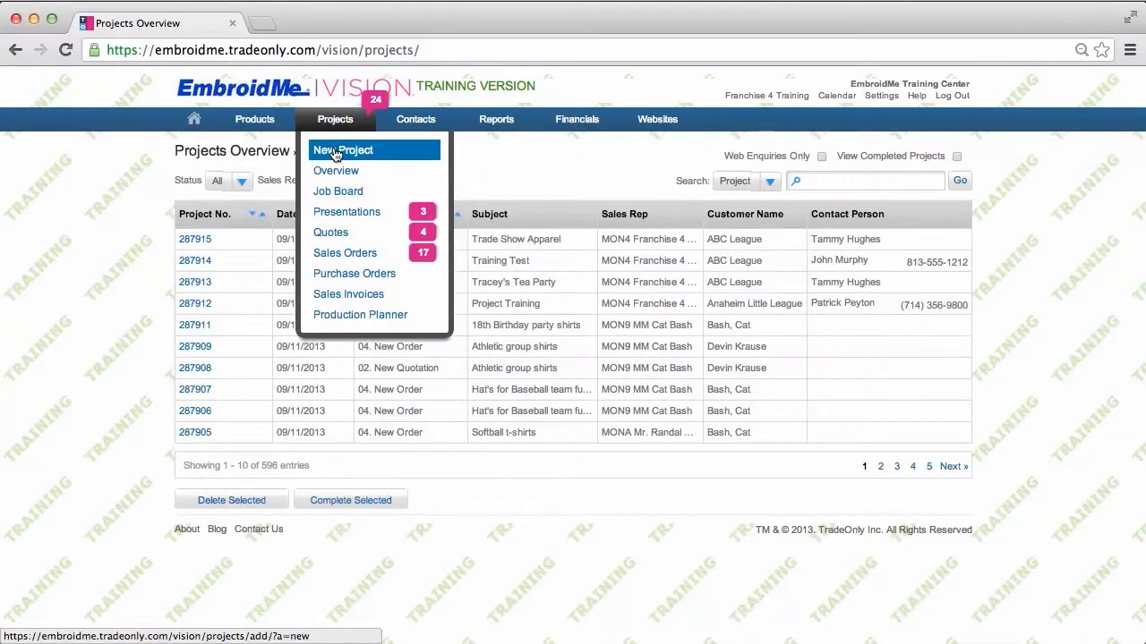
{"action": "left_click", "coordinate": [334, 152]}
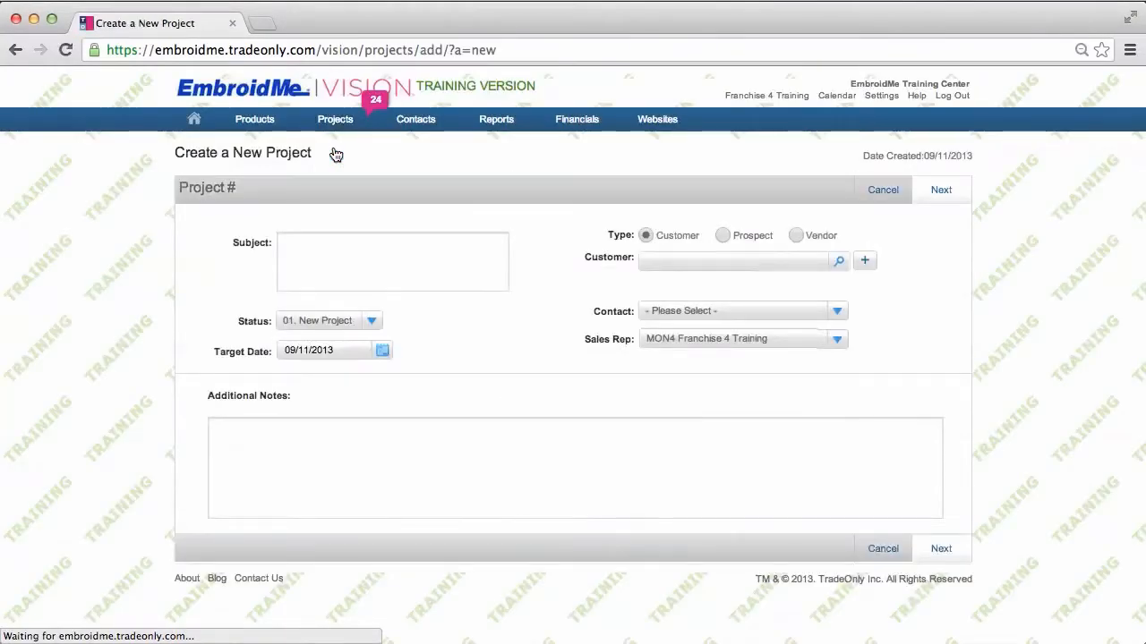
{"action": "left_click", "coordinate": [286, 246]}
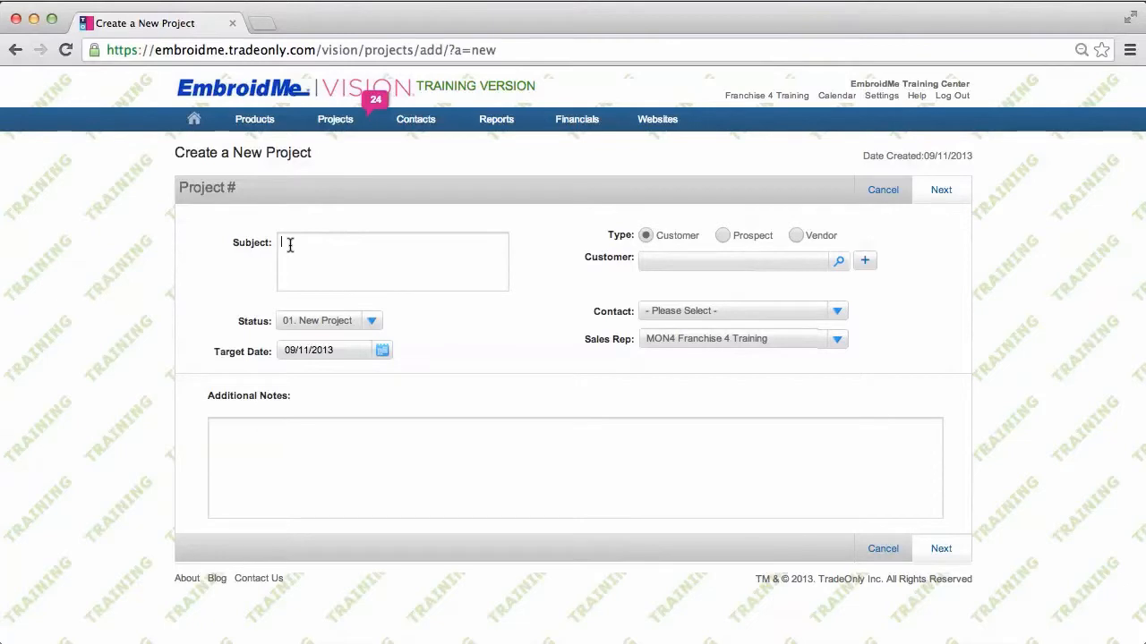
{"action": "type", "text": "Tracey's Training Event"}
{"action": "left_click", "coordinate": [382, 351]}
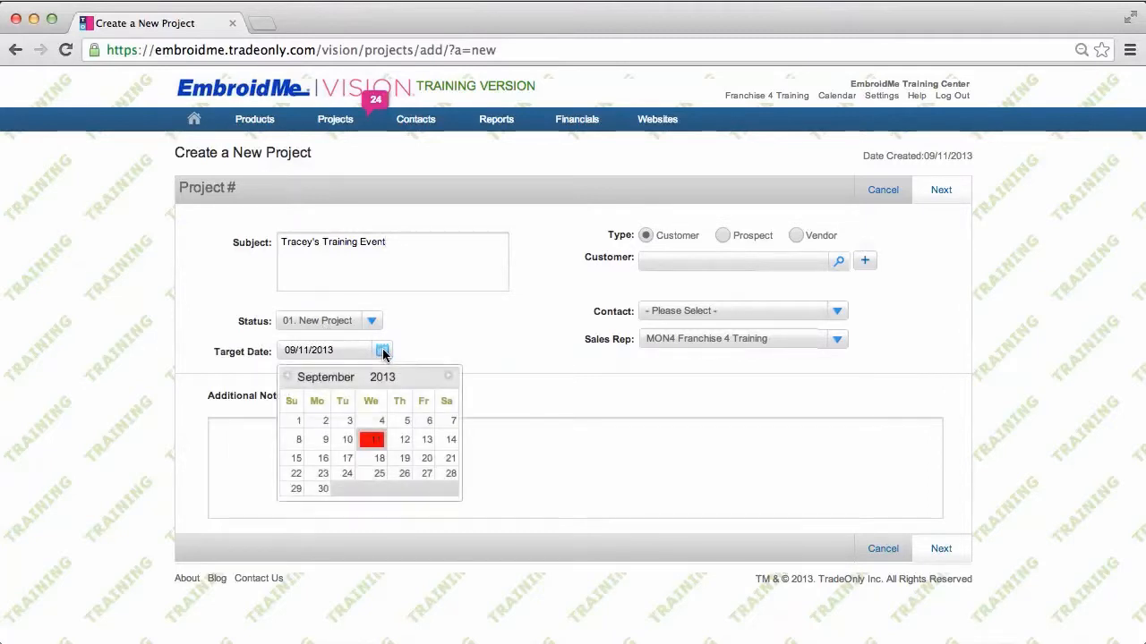
{"action": "left_click", "coordinate": [323, 490]}
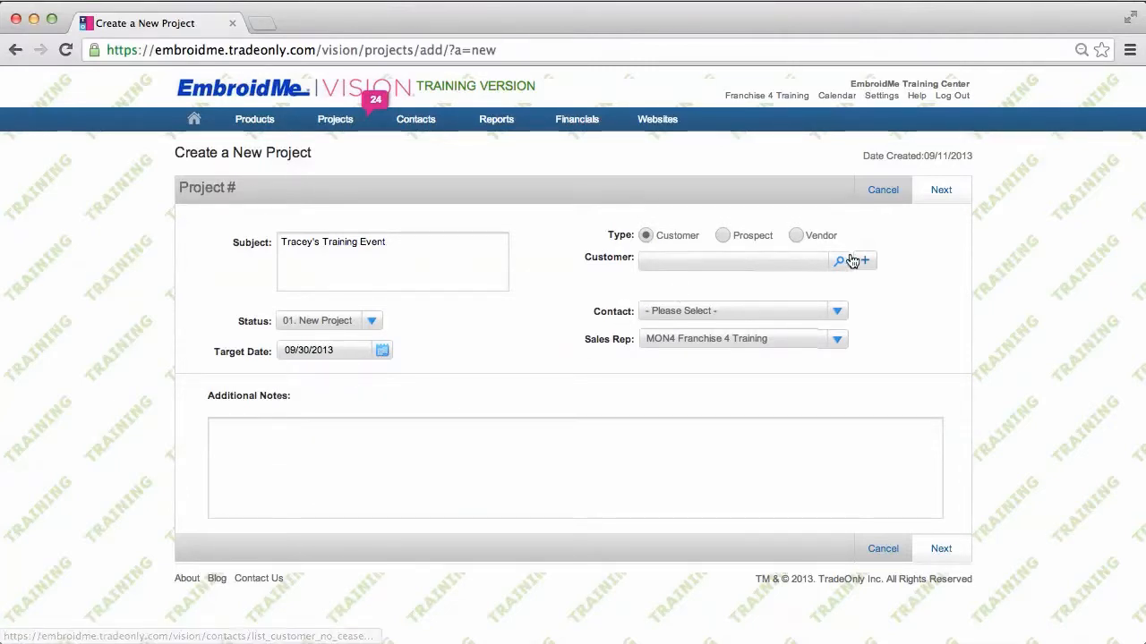
Assign customer ABC League and its contact, then create a sales order from the project
{"action": "left_click", "coordinate": [706, 258]}
{"action": "type", "text": "abc"}
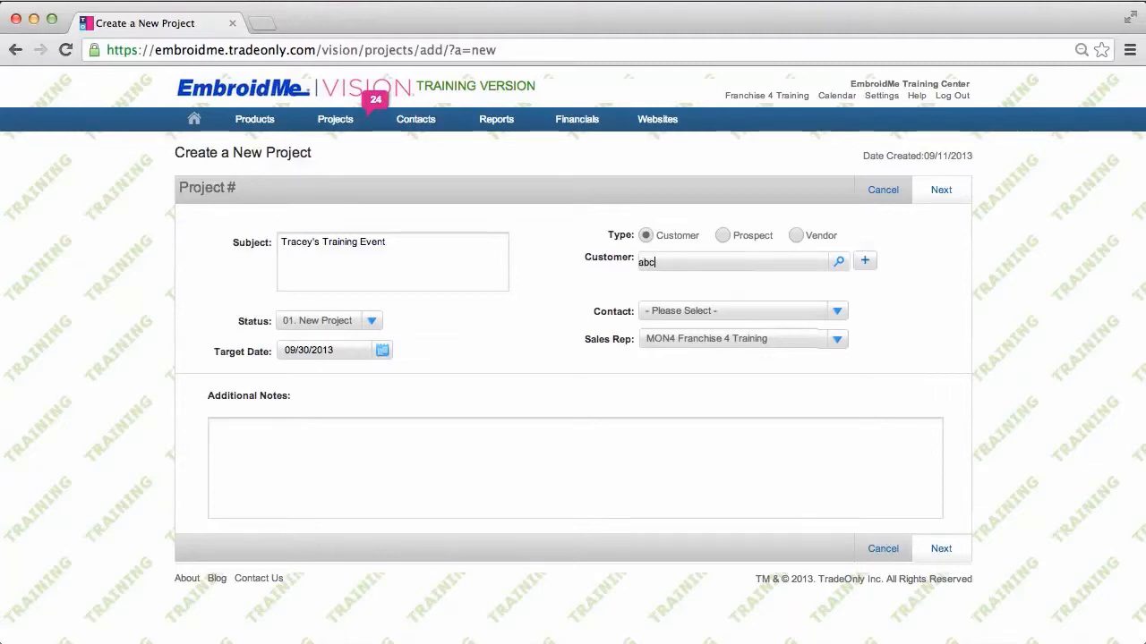
{"action": "type", "text": " leagu"}
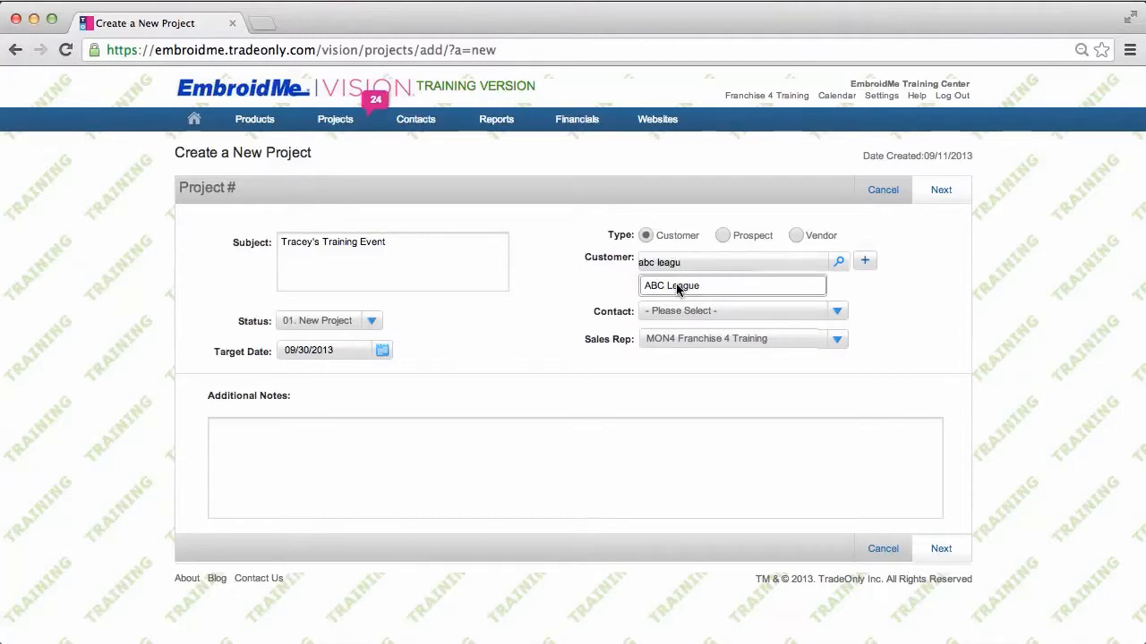
{"action": "left_click", "coordinate": [678, 286]}
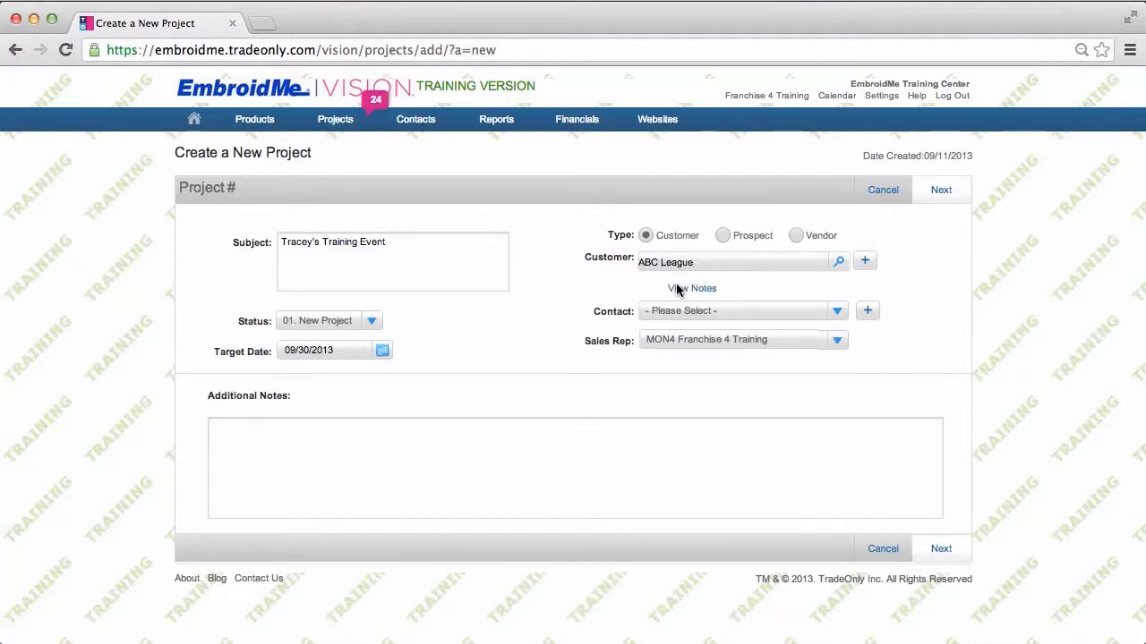
{"action": "left_click", "coordinate": [837, 315]}
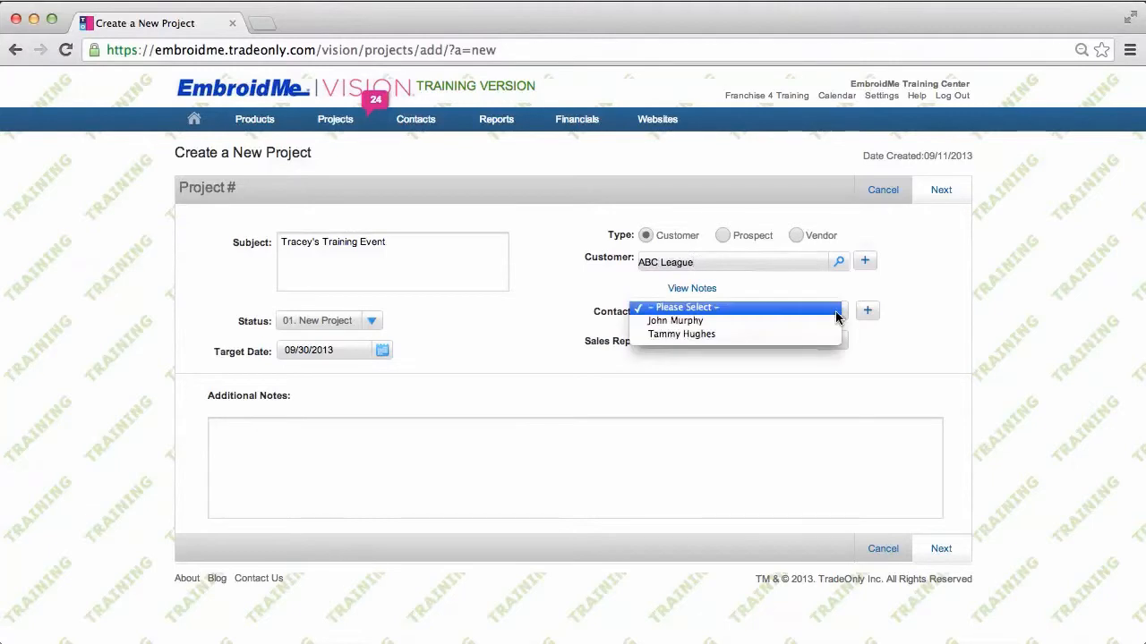
{"action": "left_click", "coordinate": [721, 335]}
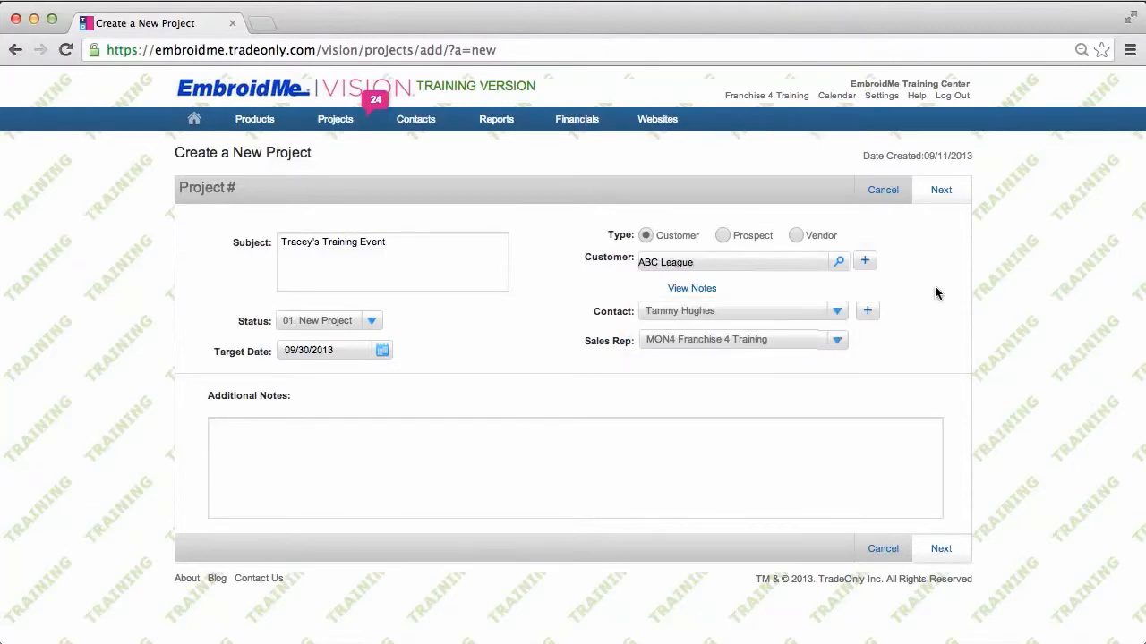
{"action": "left_click", "coordinate": [941, 191]}
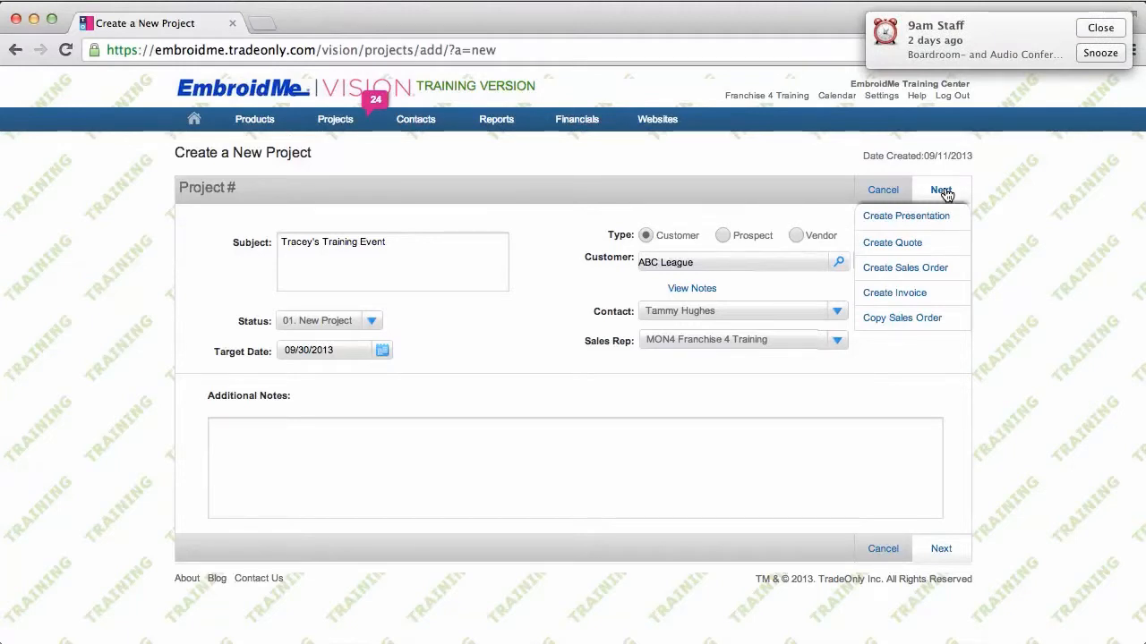
{"action": "left_click", "coordinate": [936, 269]}
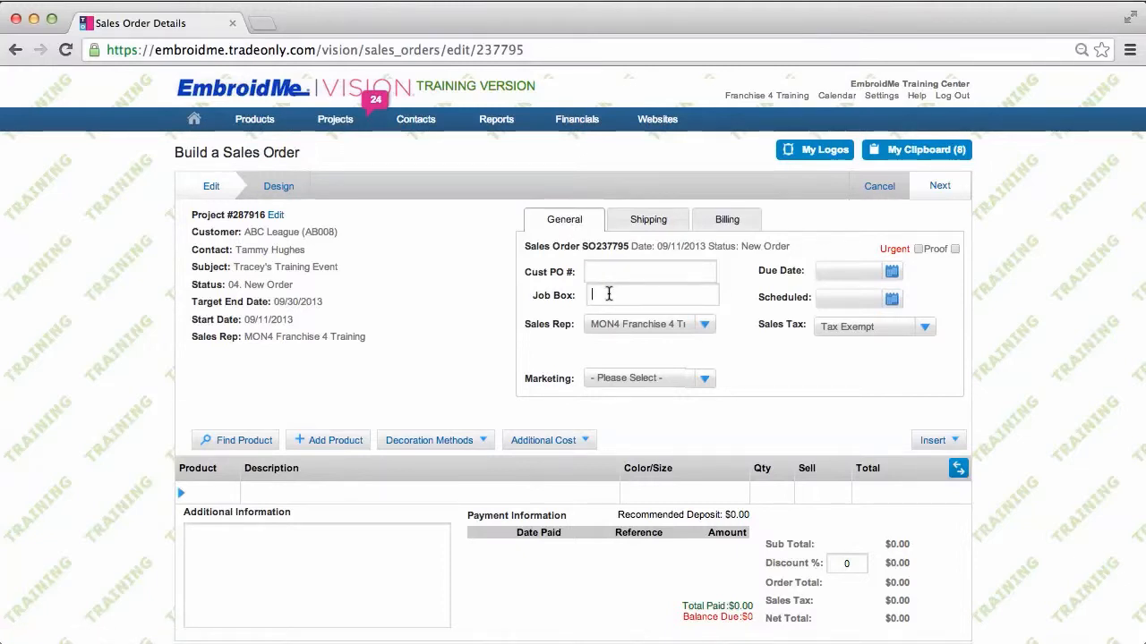
Give the sales order Job Box 70, due date 09/30/2013 and scheduled date 09/26/2013
{"action": "type", "text": "70"}
{"action": "left_click", "coordinate": [892, 274]}
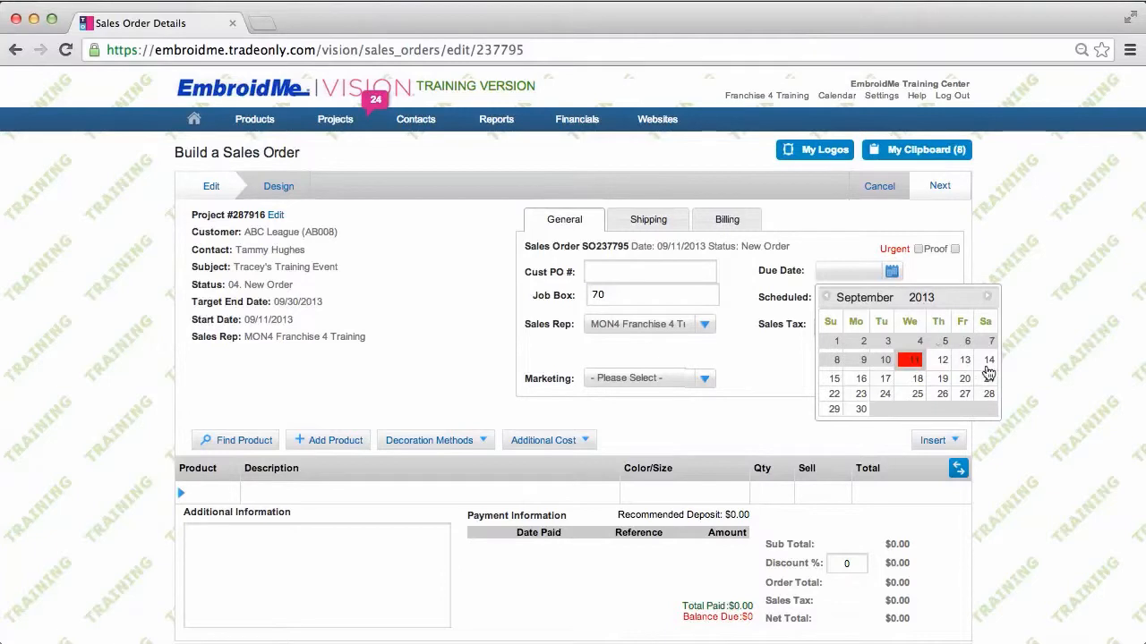
{"action": "left_click", "coordinate": [861, 411]}
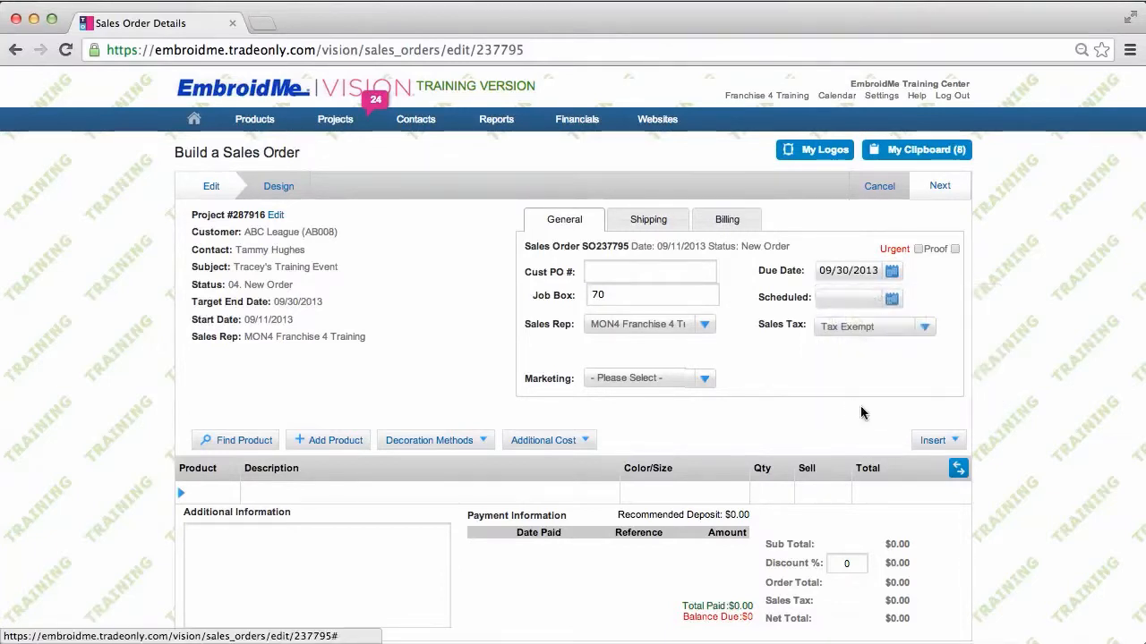
{"action": "left_click", "coordinate": [891, 298]}
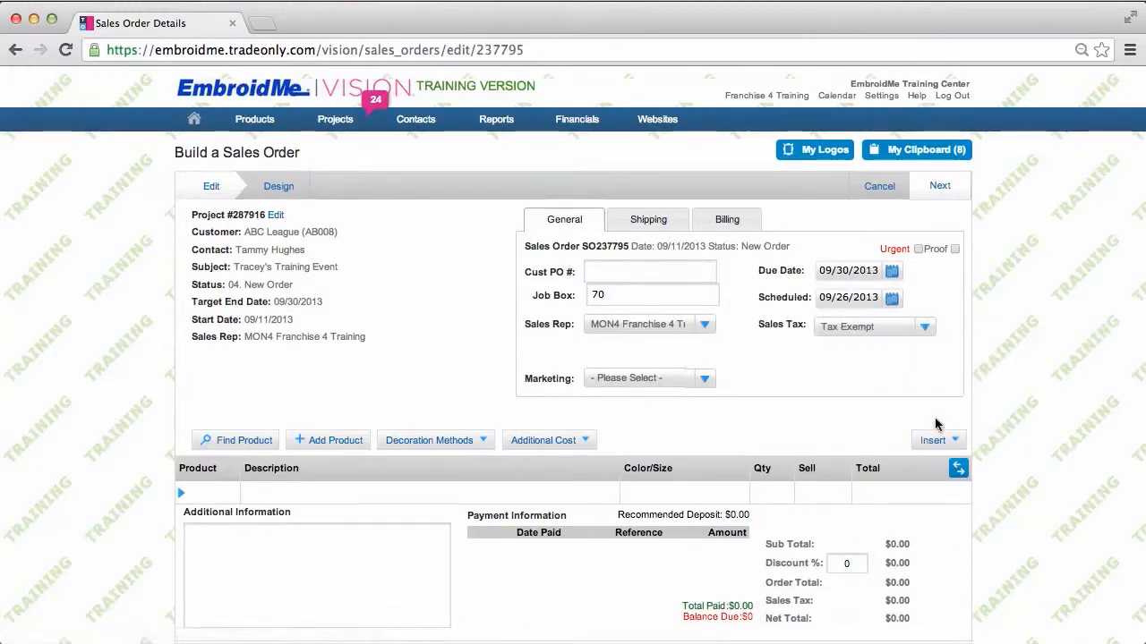
{"action": "left_click", "coordinate": [648, 222]}
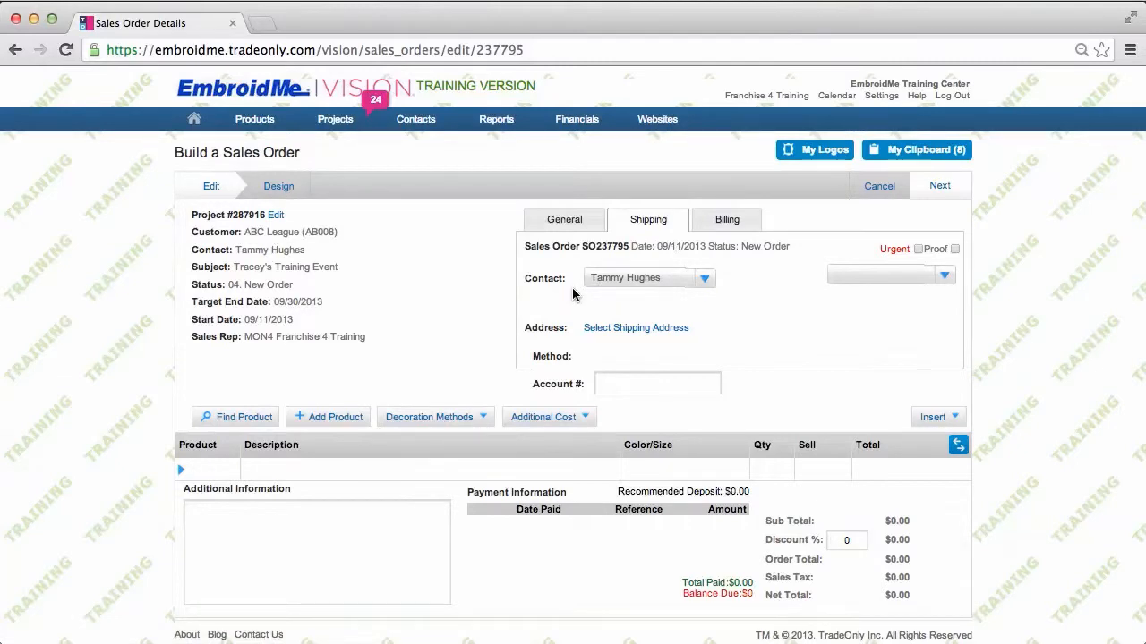
Use the customer's saved Back House address for both shipping and billing
{"action": "left_click", "coordinate": [628, 331]}
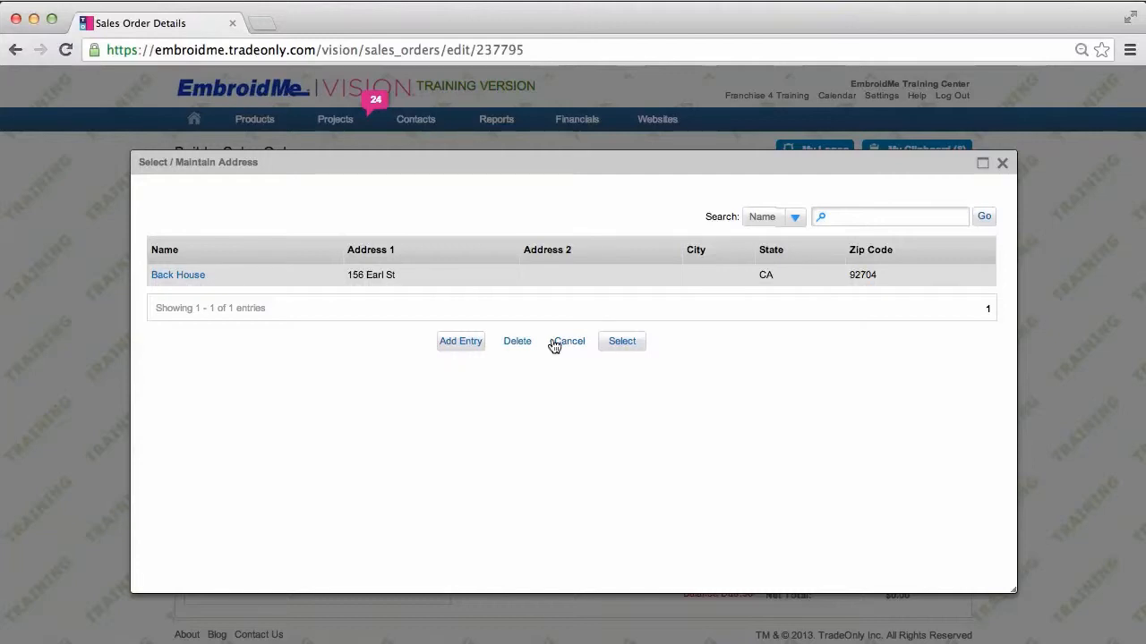
{"action": "left_click", "coordinate": [624, 345]}
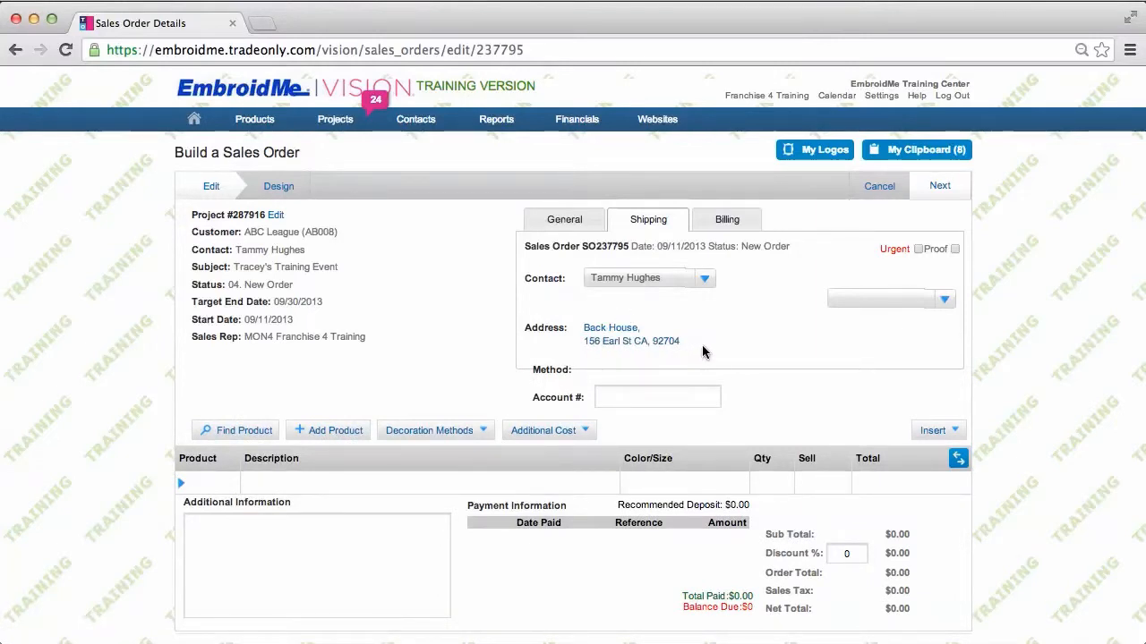
{"action": "left_click", "coordinate": [736, 223]}
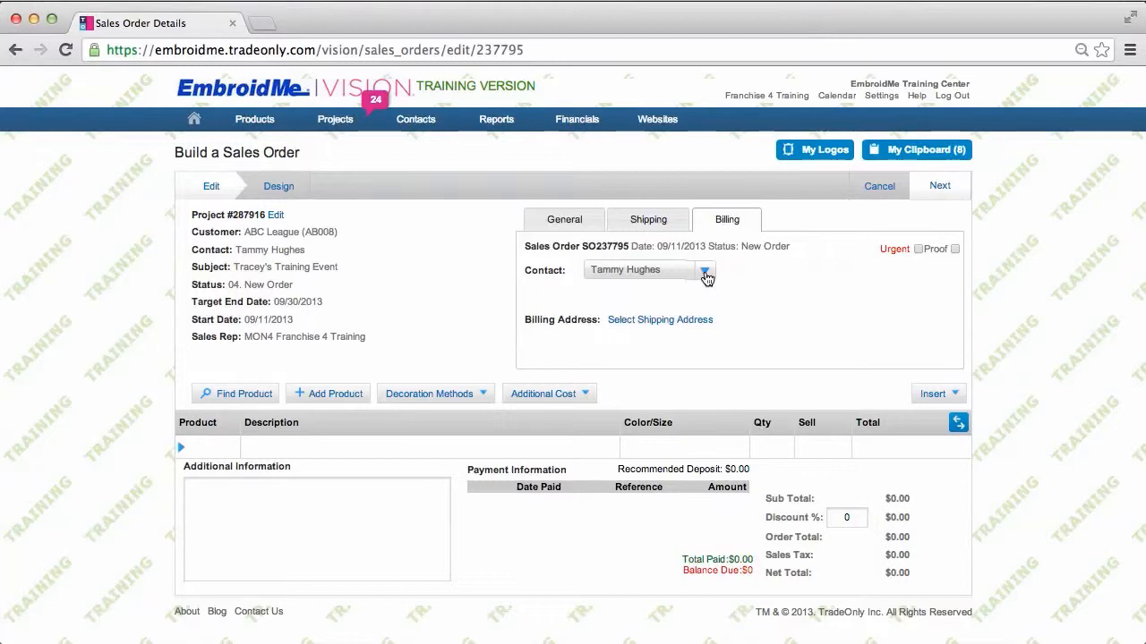
{"action": "left_click", "coordinate": [629, 324]}
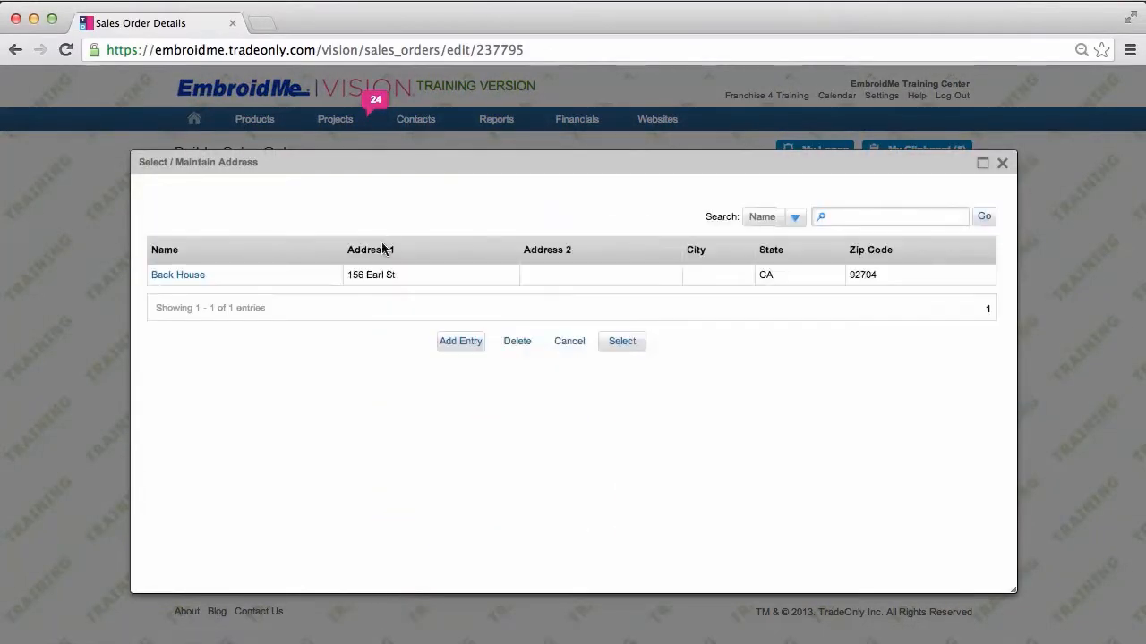
{"action": "left_click", "coordinate": [275, 266]}
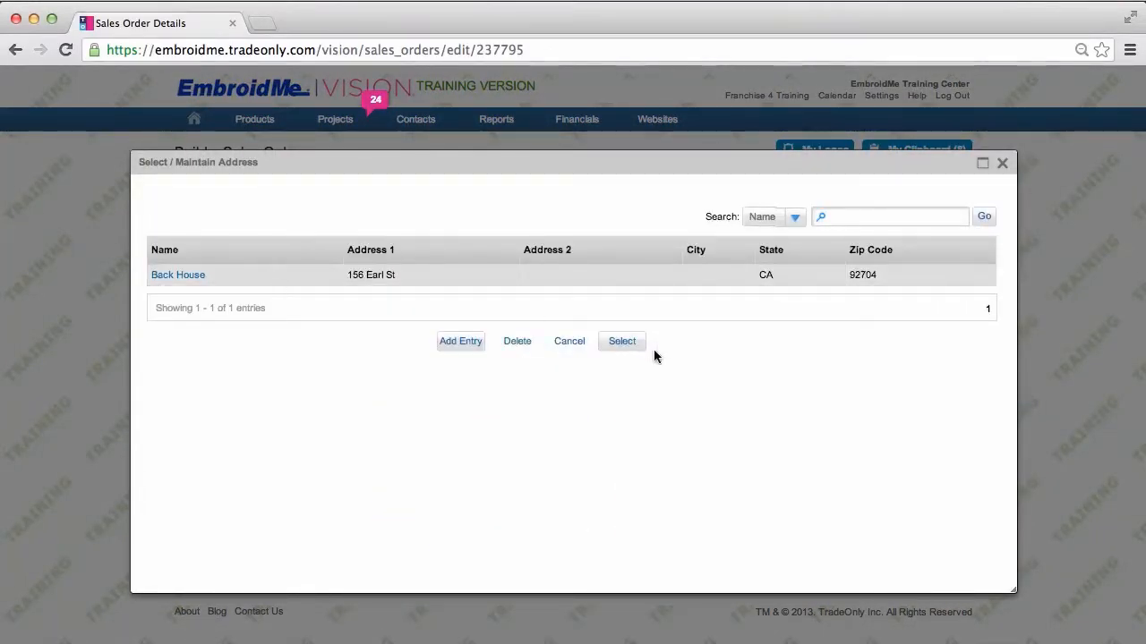
{"action": "left_click", "coordinate": [621, 341]}
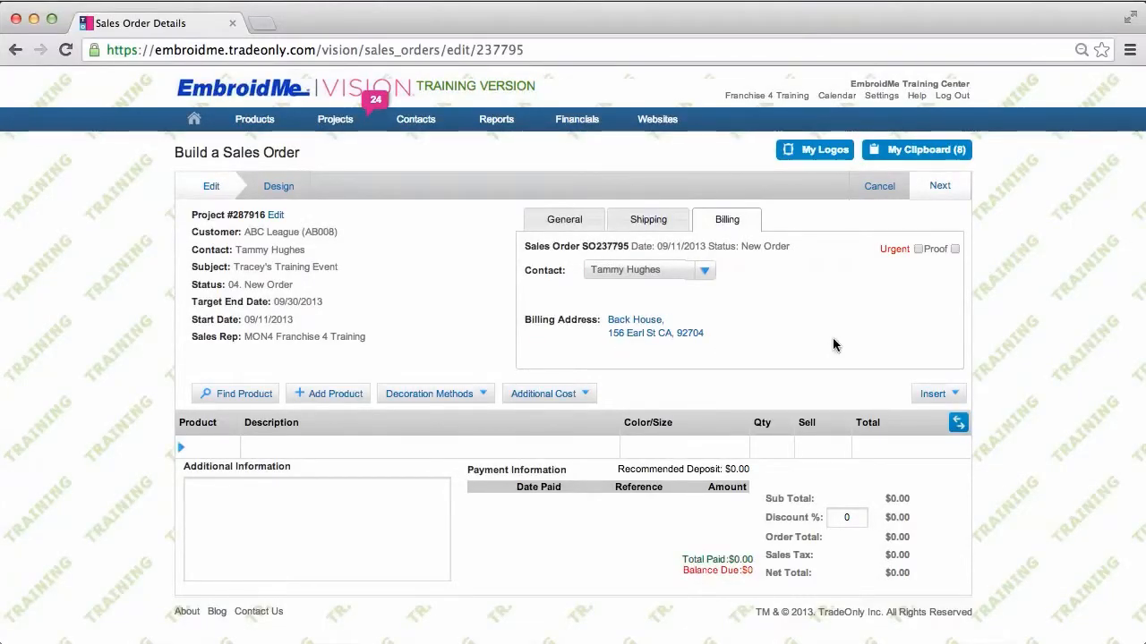
On the General details, tick the Urgent and Proof options for the order
{"action": "left_click", "coordinate": [577, 223]}
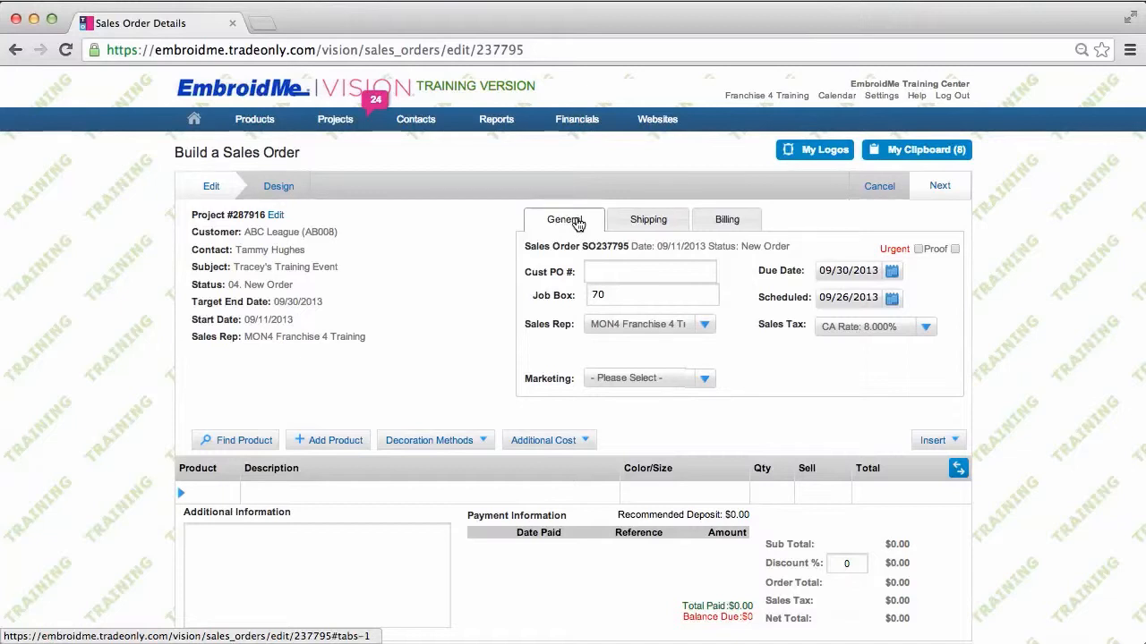
{"action": "left_click", "coordinate": [917, 249]}
{"action": "left_click", "coordinate": [954, 250]}
{"action": "scroll", "coordinate": [437, 340], "scroll_direction": "down", "scroll_amount": 1}
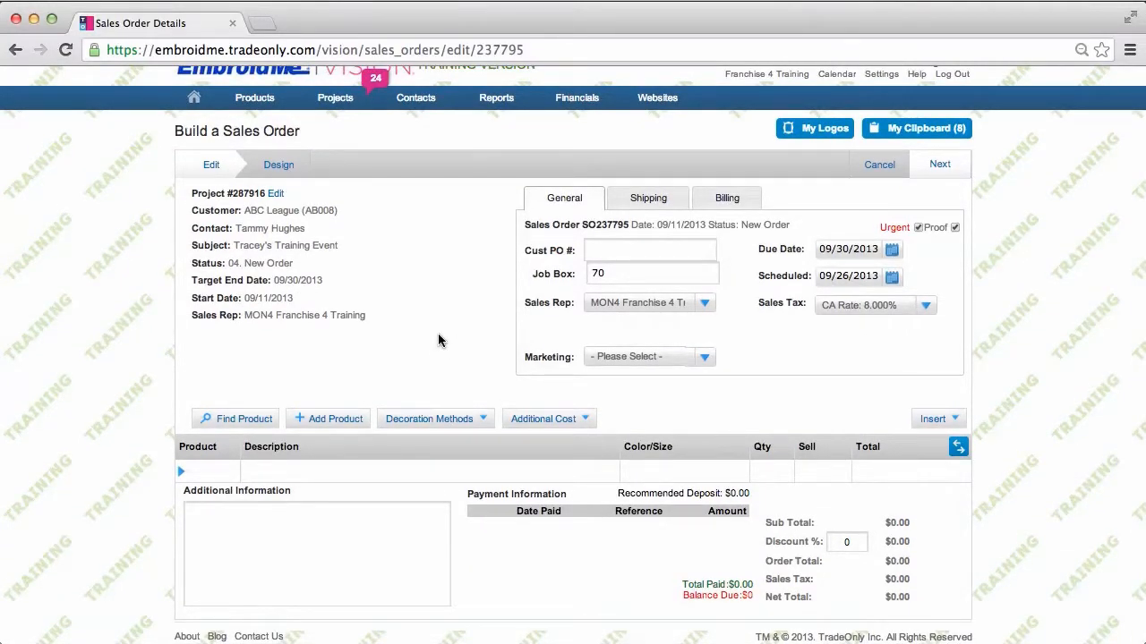
Add the Men's Pima Piqu Short-Sleeve Polo from My Clipboard to the current sales order
{"action": "left_click", "coordinate": [922, 130]}
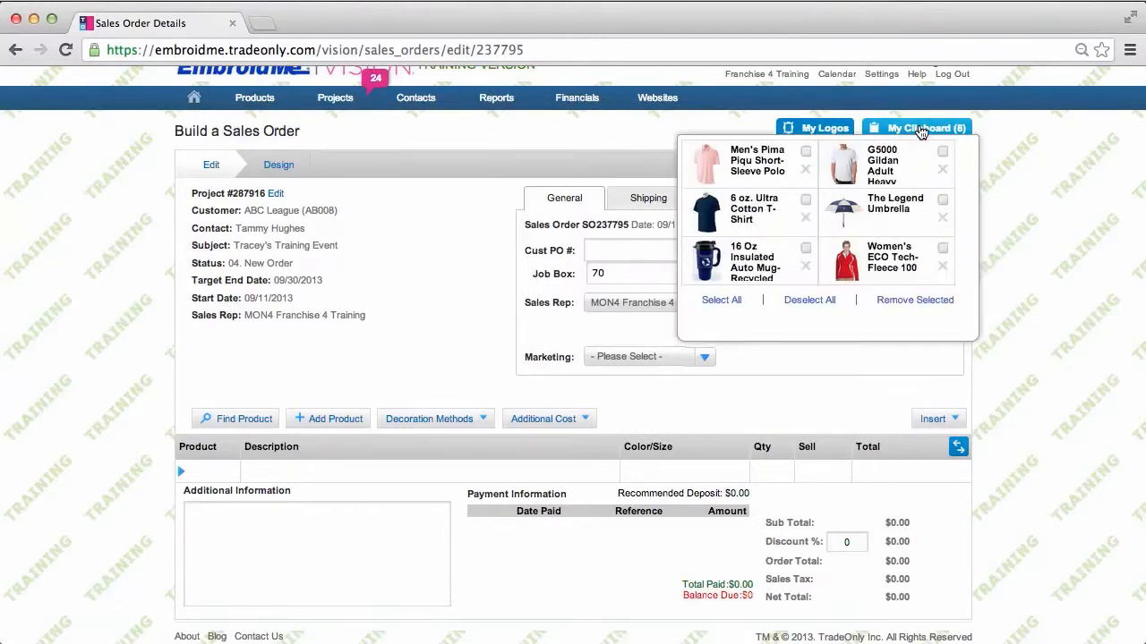
{"action": "mouse_move", "coordinate": [804, 154]}
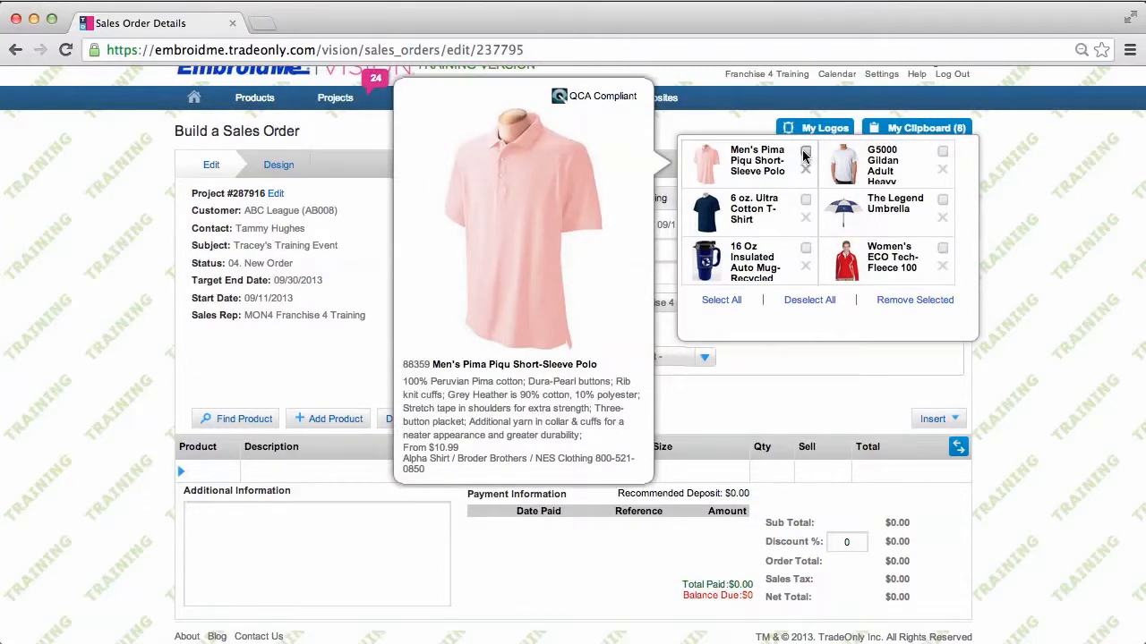
{"action": "left_click", "coordinate": [805, 152]}
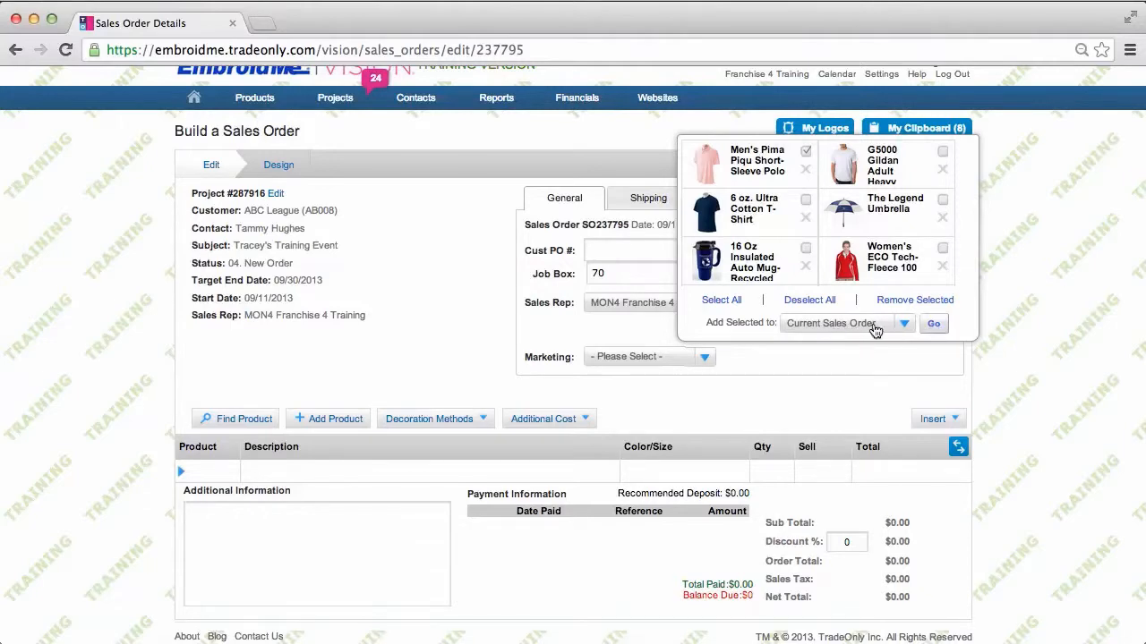
{"action": "left_click", "coordinate": [934, 326]}
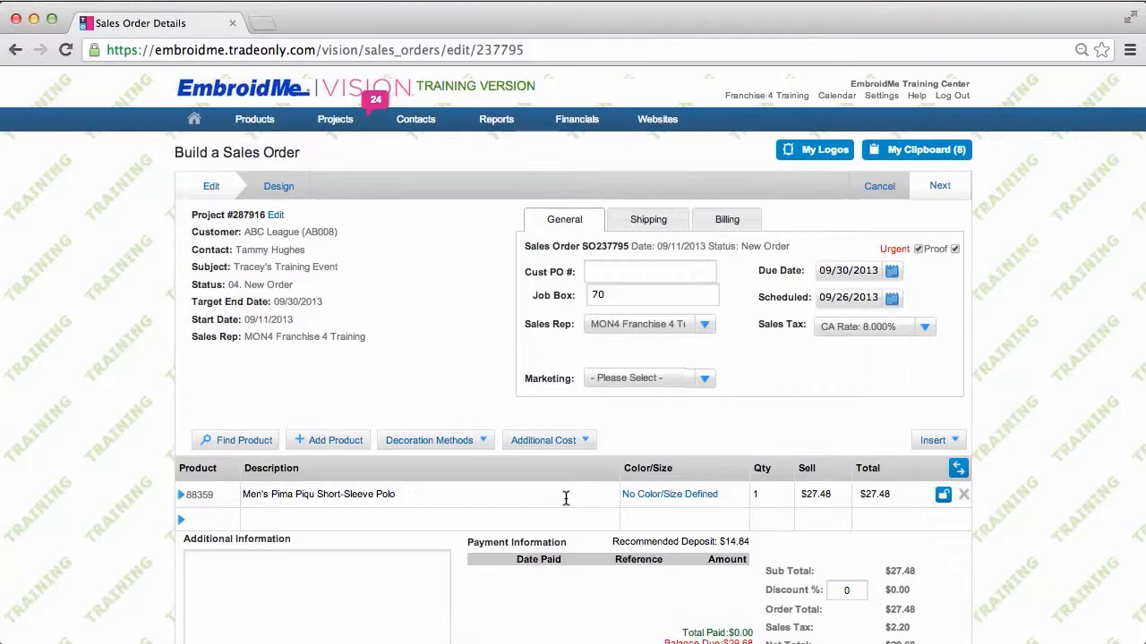
Split the polo line into Black size S qty 50 and French Blue size L qty 100
{"action": "left_click", "coordinate": [678, 498]}
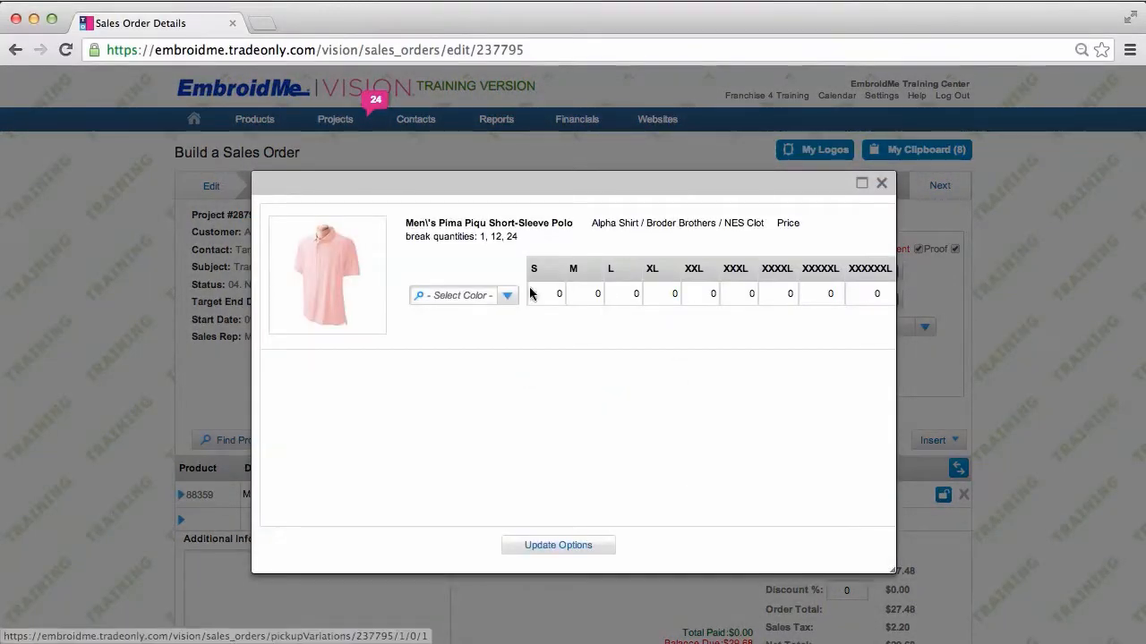
{"action": "left_click", "coordinate": [508, 296]}
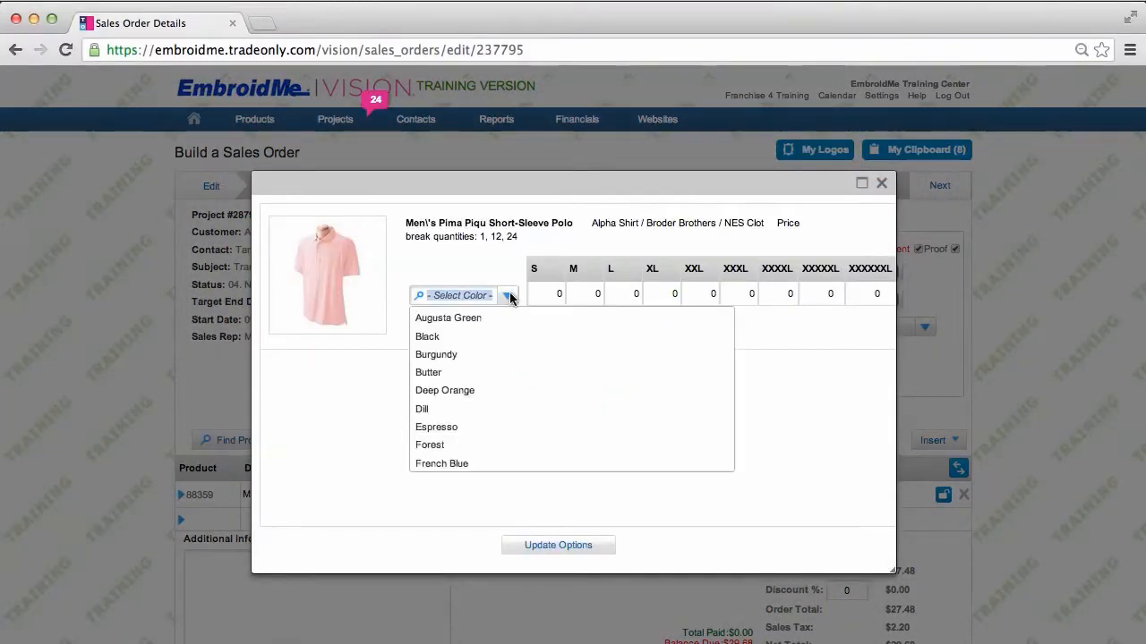
{"action": "left_click", "coordinate": [438, 335]}
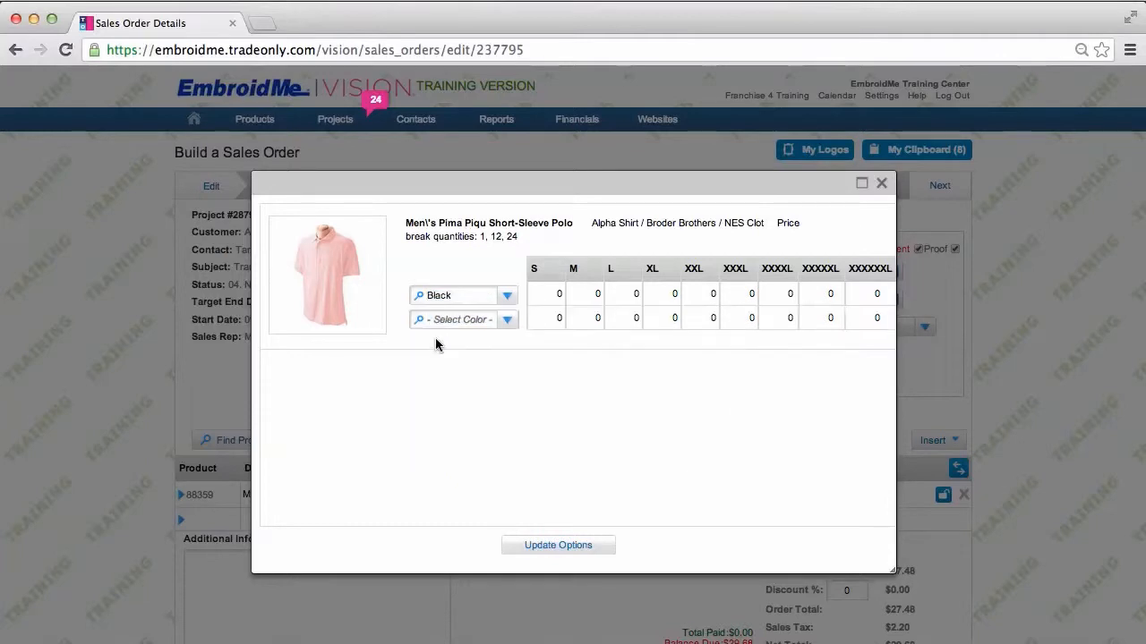
{"action": "left_click", "coordinate": [568, 296]}
{"action": "type", "text": "50"}
{"action": "left_click", "coordinate": [507, 320]}
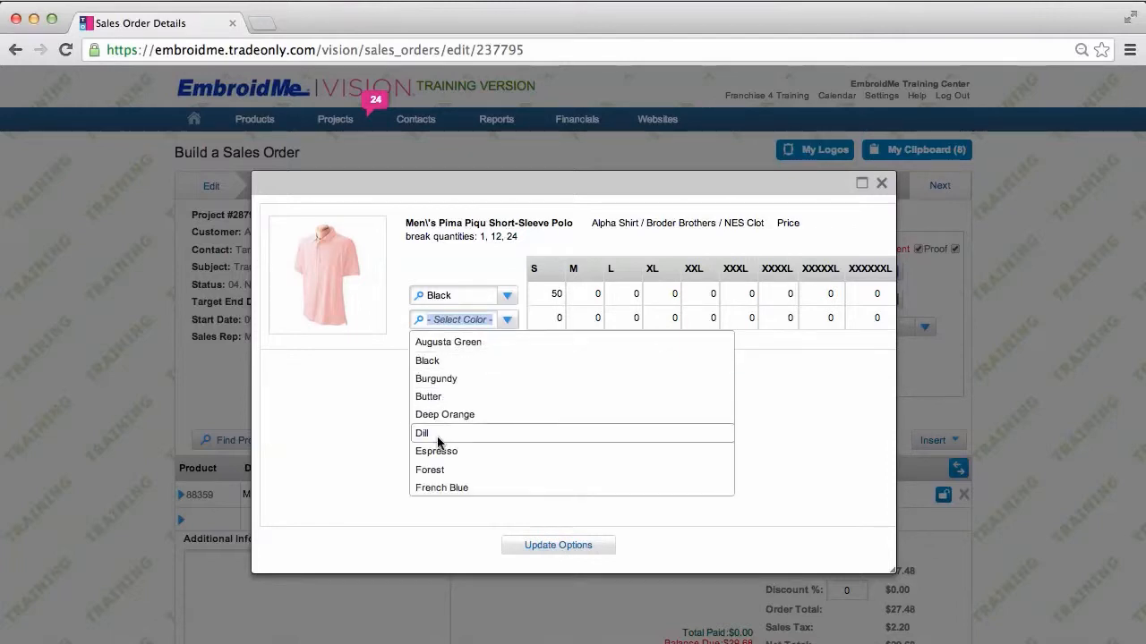
{"action": "left_click", "coordinate": [437, 487]}
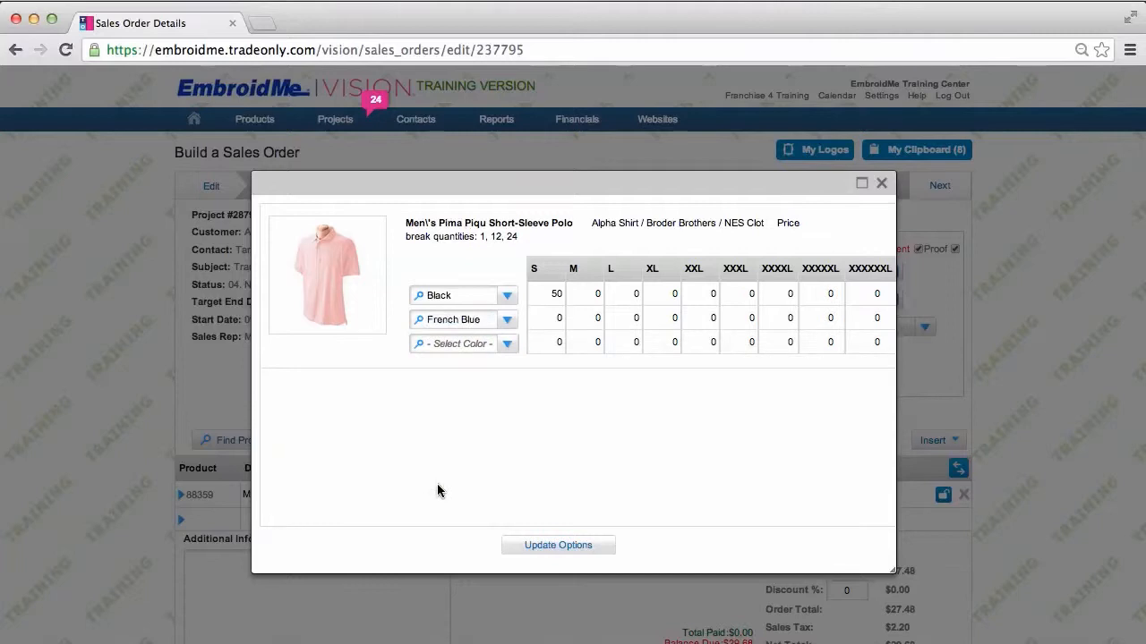
{"action": "left_click", "coordinate": [630, 317]}
{"action": "type", "text": "100"}
{"action": "left_click", "coordinate": [582, 546]}
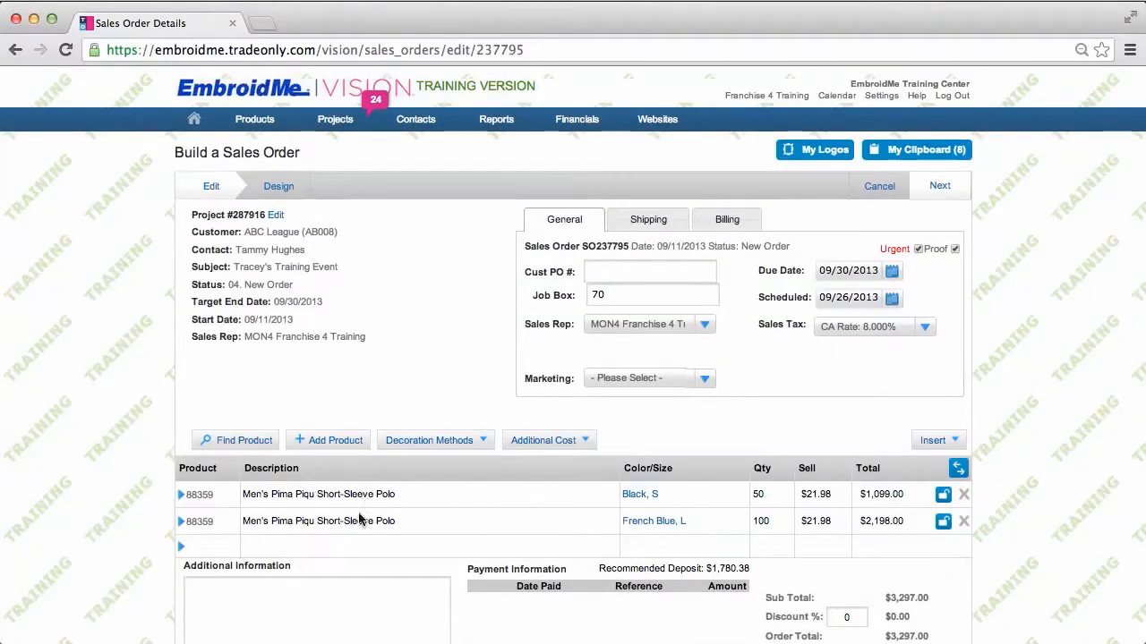
Enter product code G200 in the empty line below the polo lines
{"action": "scroll", "coordinate": [1029, 465], "scroll_direction": "down", "scroll_amount": 2}
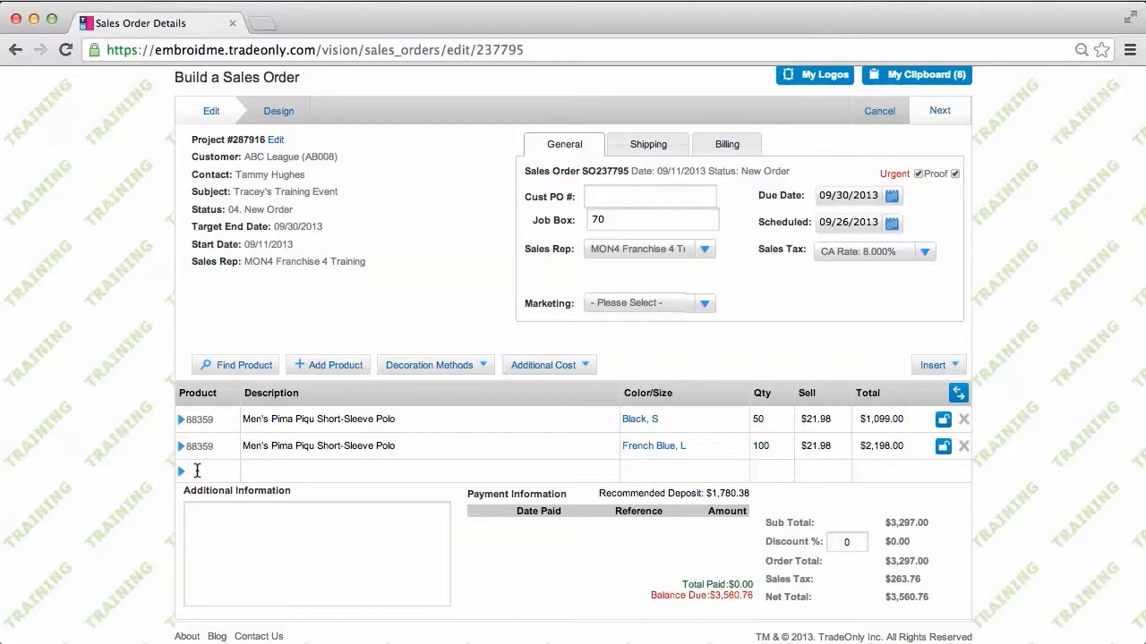
{"action": "type", "text": "G200"}
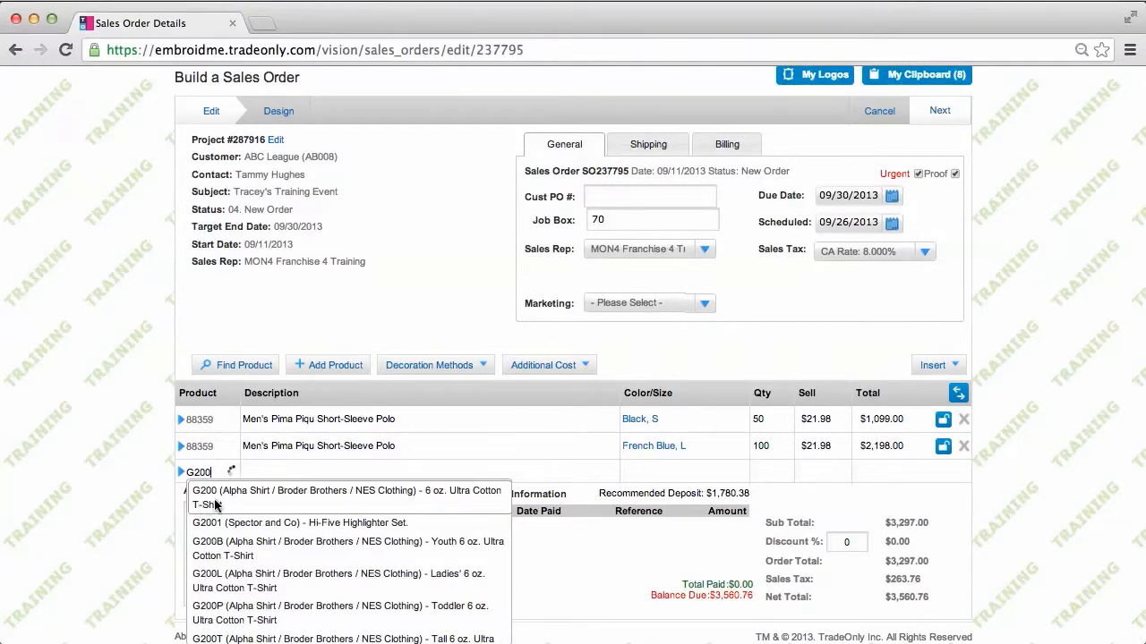
Add the G200 6 oz. Ultra Cotton T-Shirt in Black sizes M, L and XL, 5 each
{"action": "left_click", "coordinate": [215, 505]}
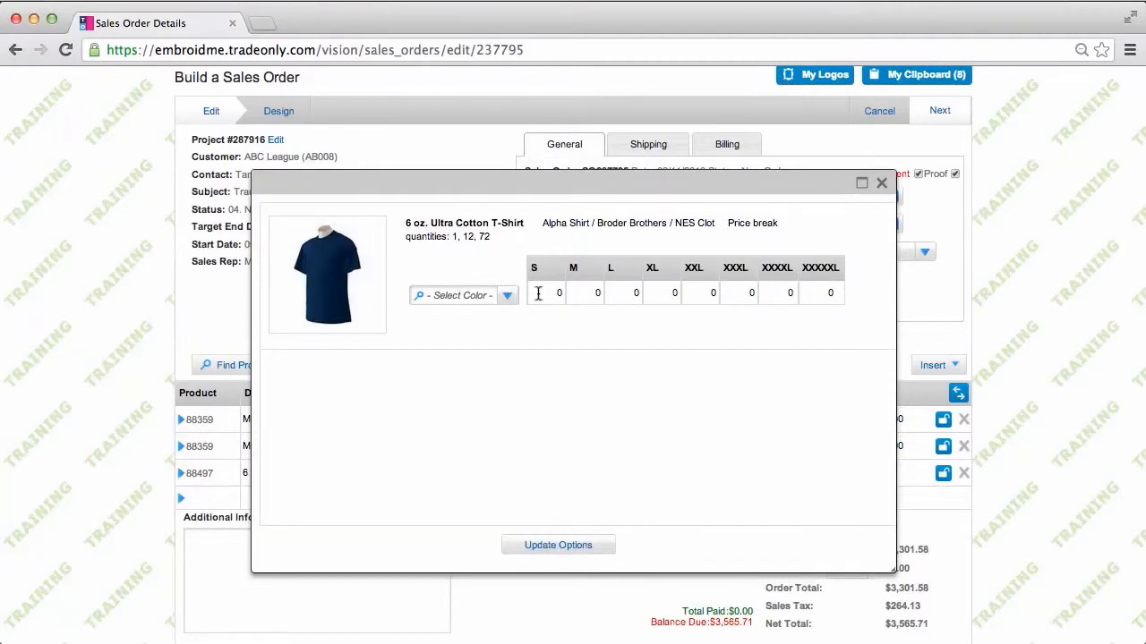
{"action": "left_click", "coordinate": [506, 297]}
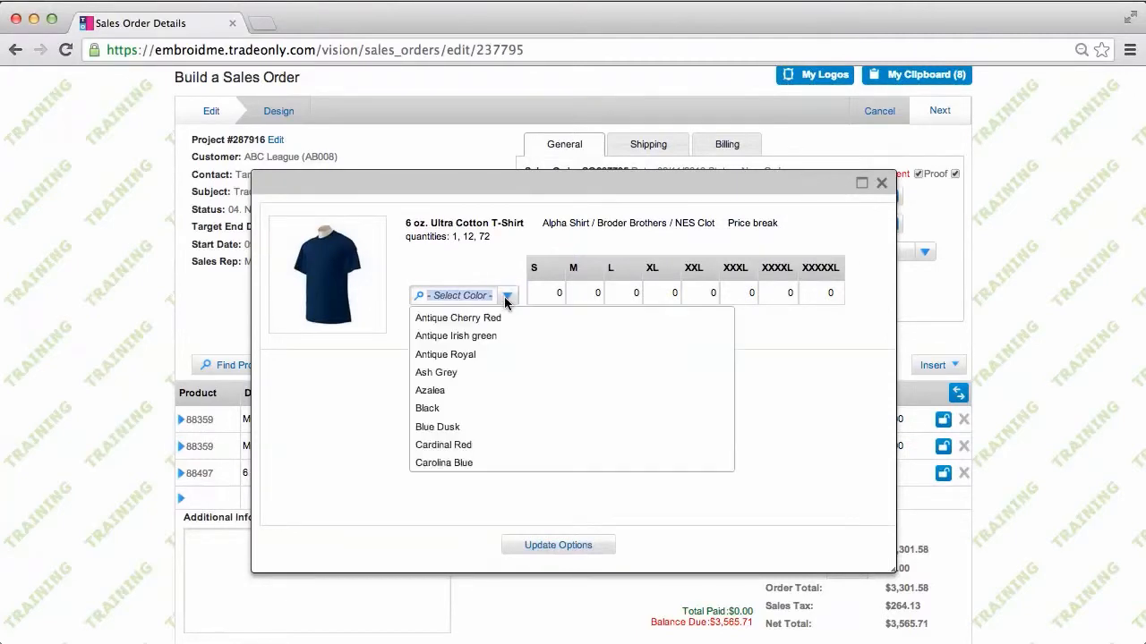
{"action": "left_click", "coordinate": [429, 409]}
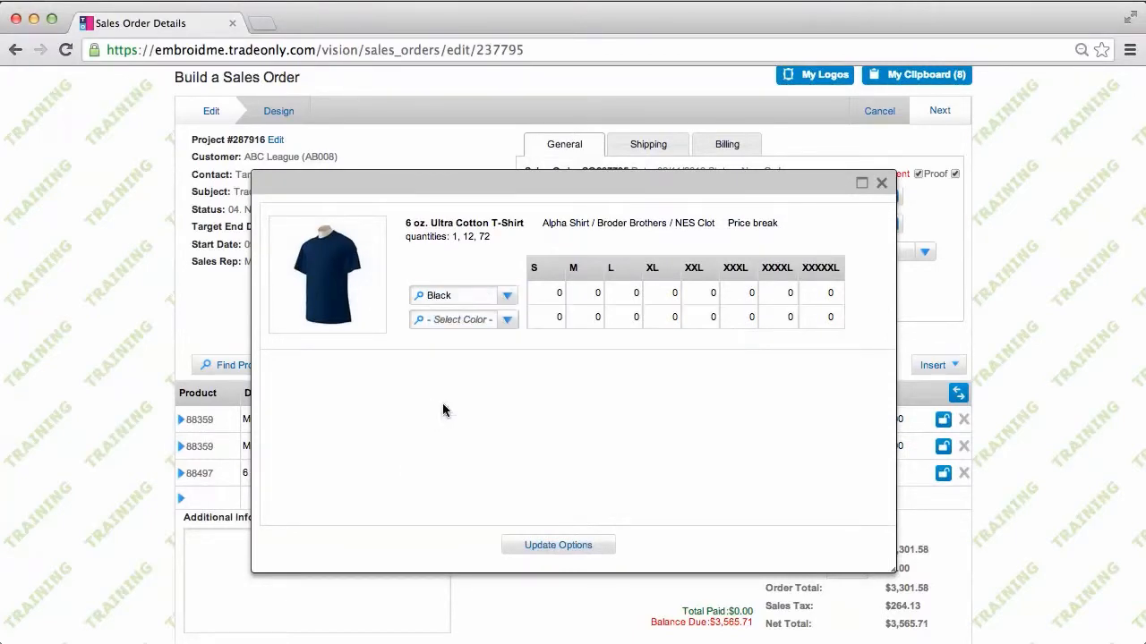
{"action": "left_click", "coordinate": [588, 293]}
{"action": "type", "text": "5"}
{"action": "key", "text": "Tab"}
{"action": "type", "text": "5"}
{"action": "key", "text": "Tab"}
{"action": "type", "text": "5"}
{"action": "left_click", "coordinate": [557, 545]}
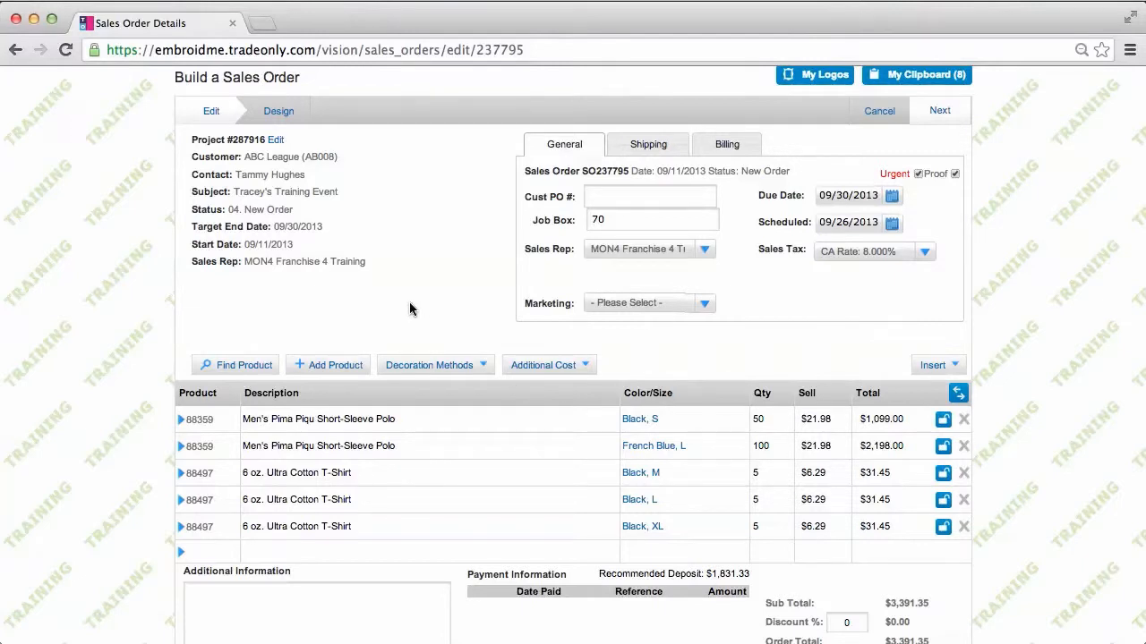
Search the product catalogue for 'Polo' and add the 5011 OB Pique Polo to the order
{"action": "left_click", "coordinate": [255, 369]}
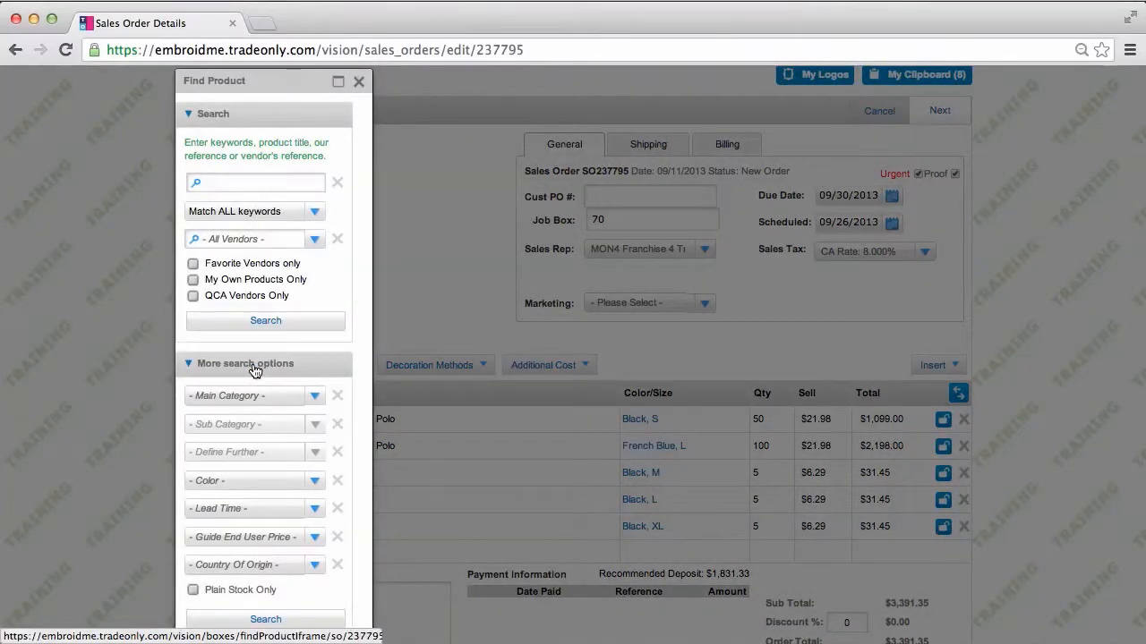
{"action": "left_click", "coordinate": [215, 183]}
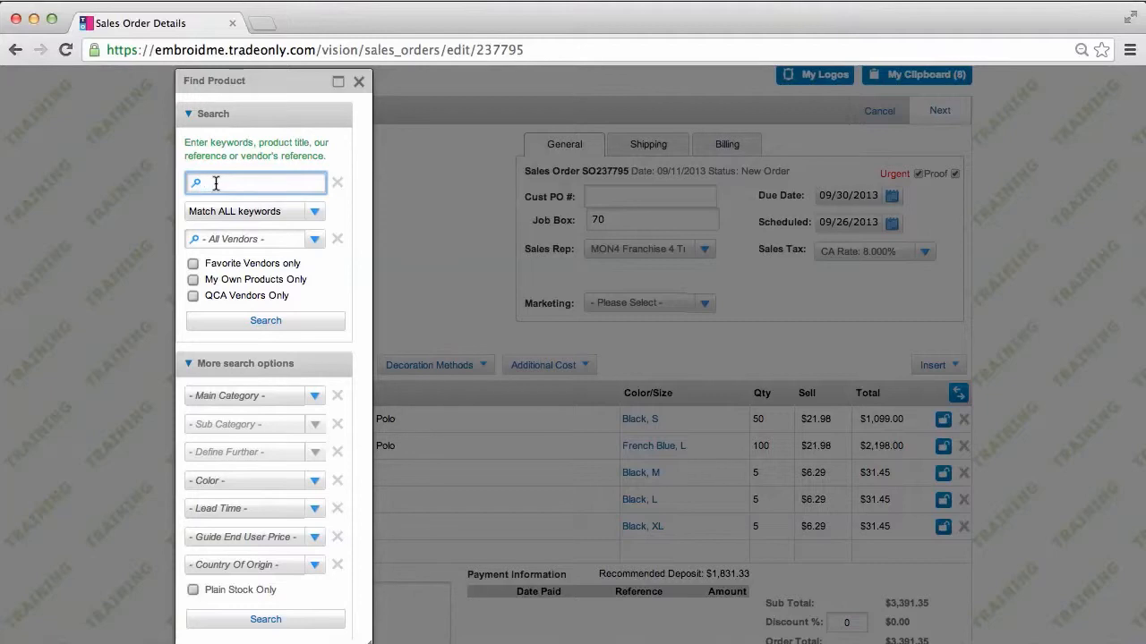
{"action": "type", "text": "Polo"}
{"action": "left_click", "coordinate": [240, 327]}
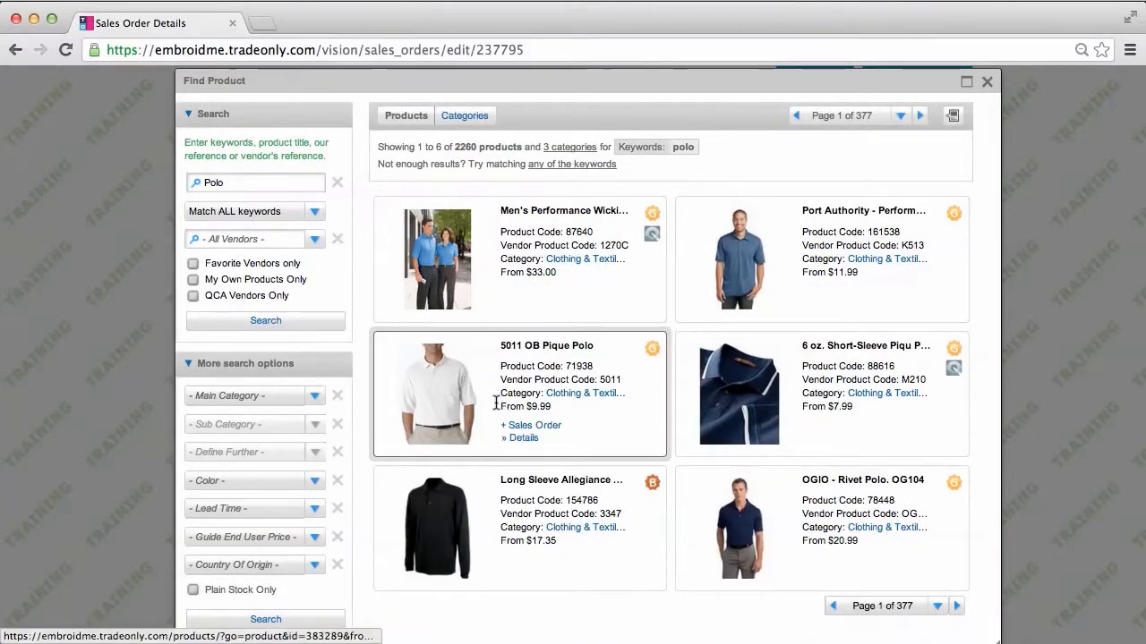
{"action": "left_click", "coordinate": [536, 429]}
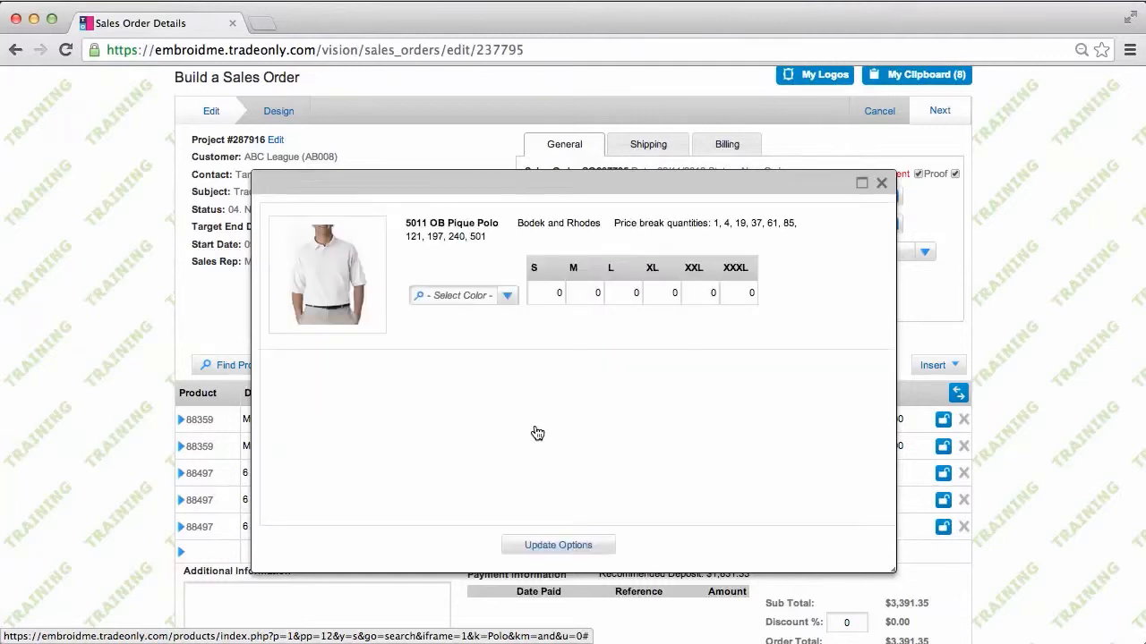
Order the pique polo in Navy S, M and L at 5 each, plus Black M at 25
{"action": "left_click", "coordinate": [506, 296]}
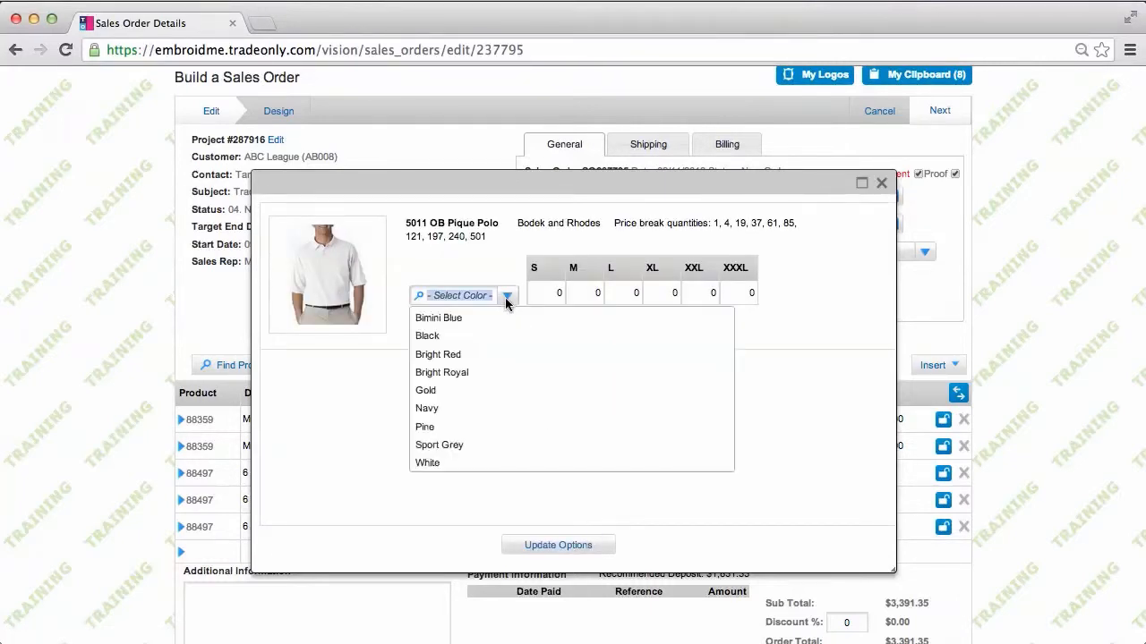
{"action": "left_click", "coordinate": [435, 409]}
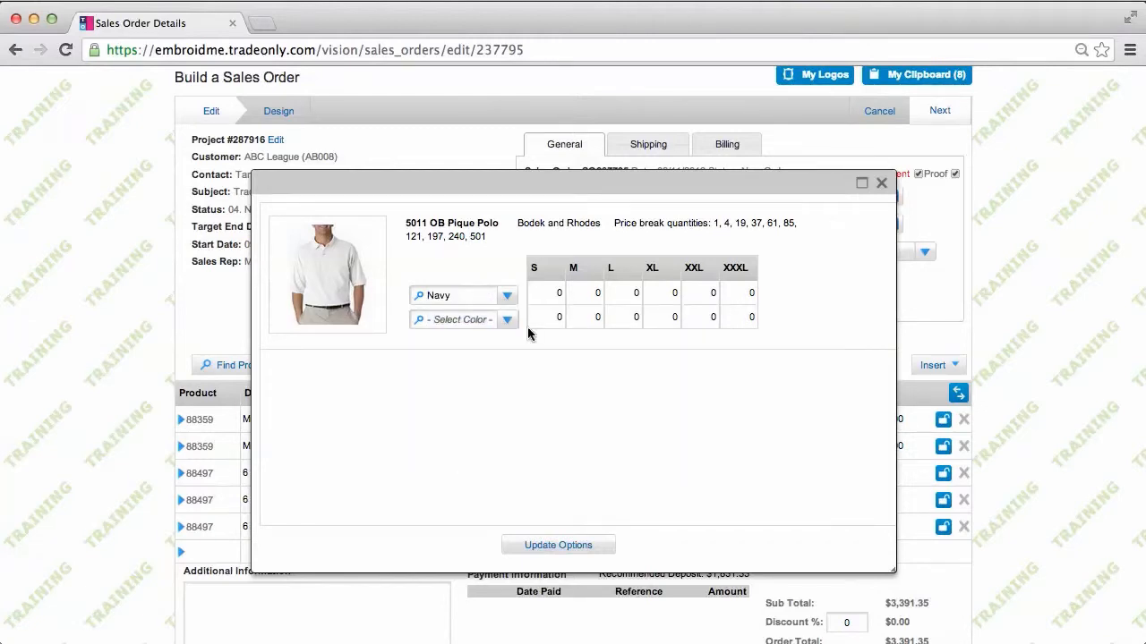
{"action": "left_click", "coordinate": [552, 293]}
{"action": "type", "text": "5"}
{"action": "key", "text": "Tab"}
{"action": "type", "text": "5"}
{"action": "key", "text": "Tab"}
{"action": "type", "text": "5"}
{"action": "left_click", "coordinate": [506, 319]}
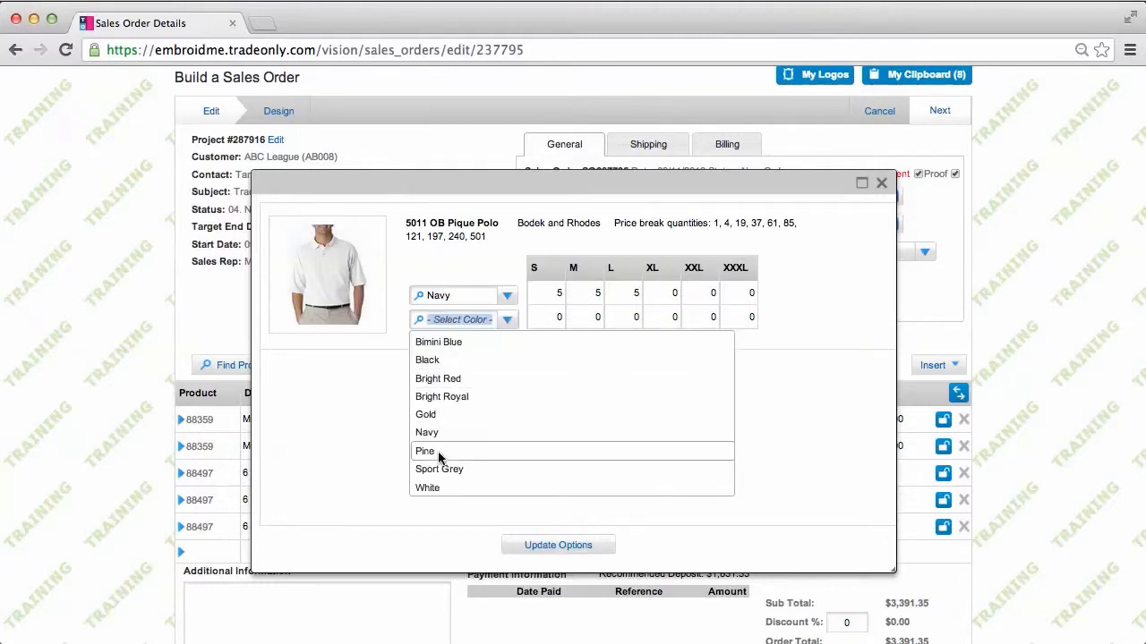
{"action": "left_click", "coordinate": [445, 360]}
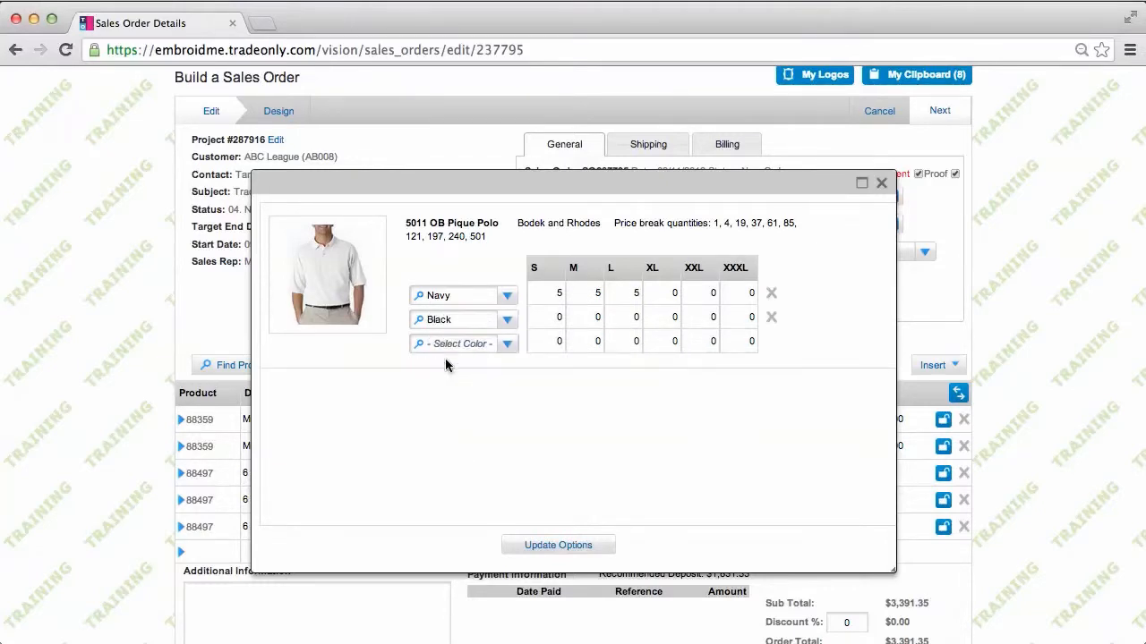
{"action": "left_click", "coordinate": [595, 315]}
{"action": "type", "text": "25"}
{"action": "left_click", "coordinate": [558, 545]}
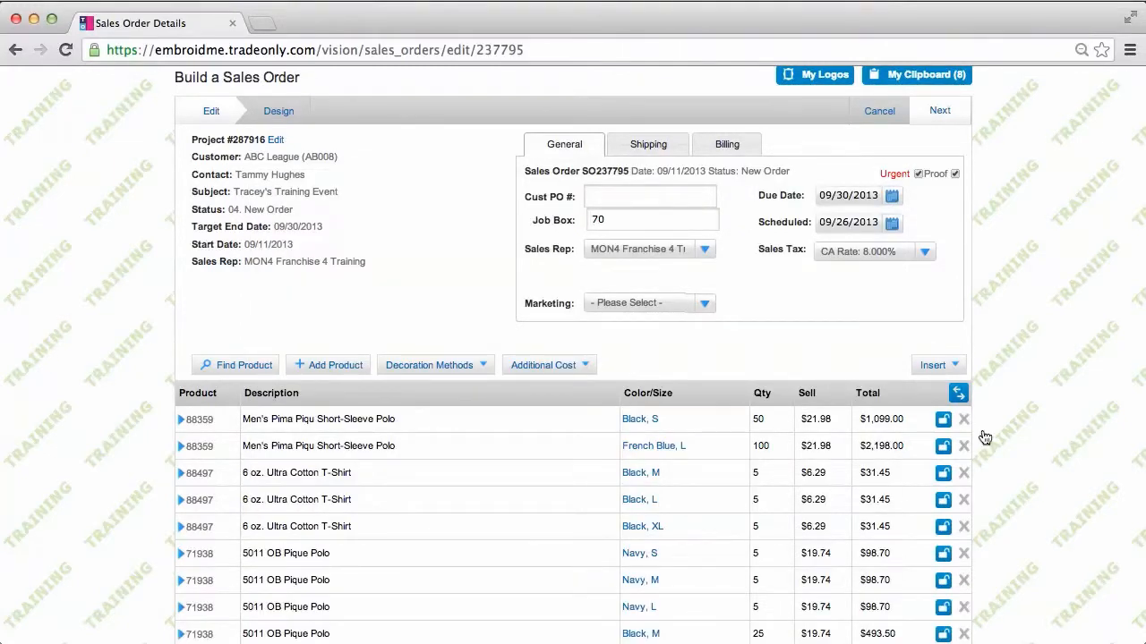
{"action": "scroll", "coordinate": [1063, 370], "scroll_direction": "down", "scroll_amount": 3}
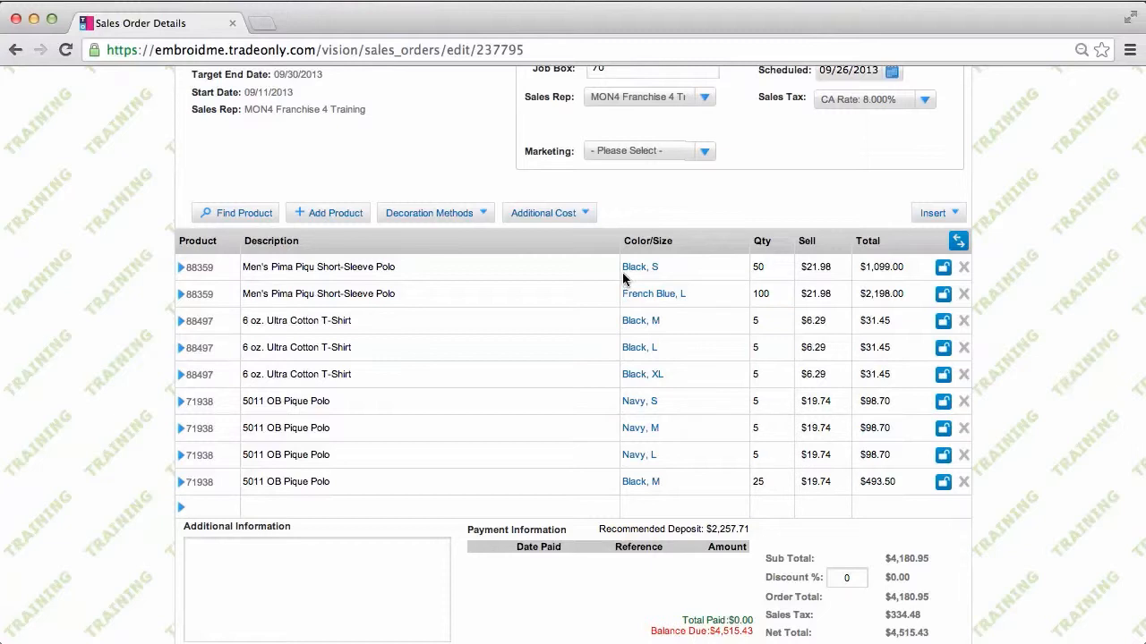
{"action": "left_click", "coordinate": [336, 215]}
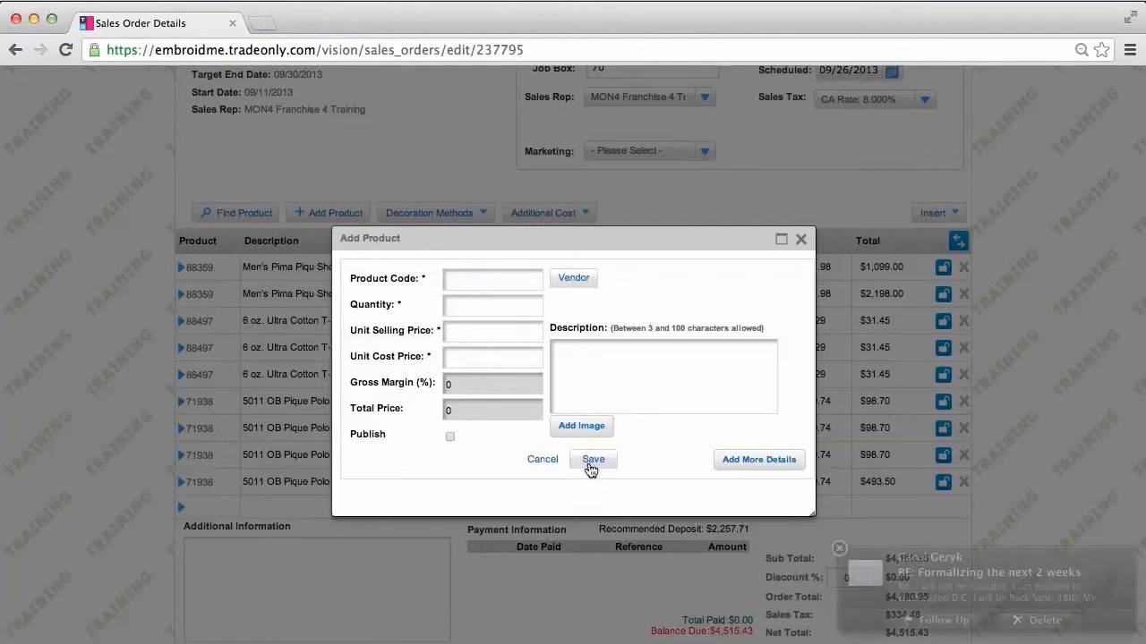
{"action": "left_click", "coordinate": [837, 549]}
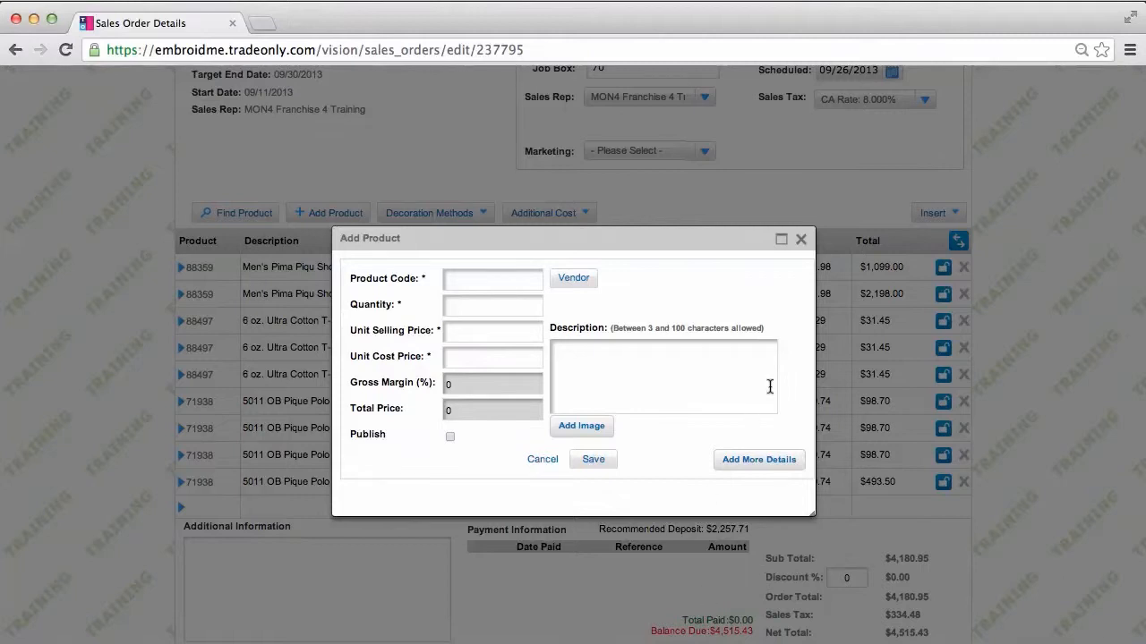
{"action": "left_click", "coordinate": [801, 240]}
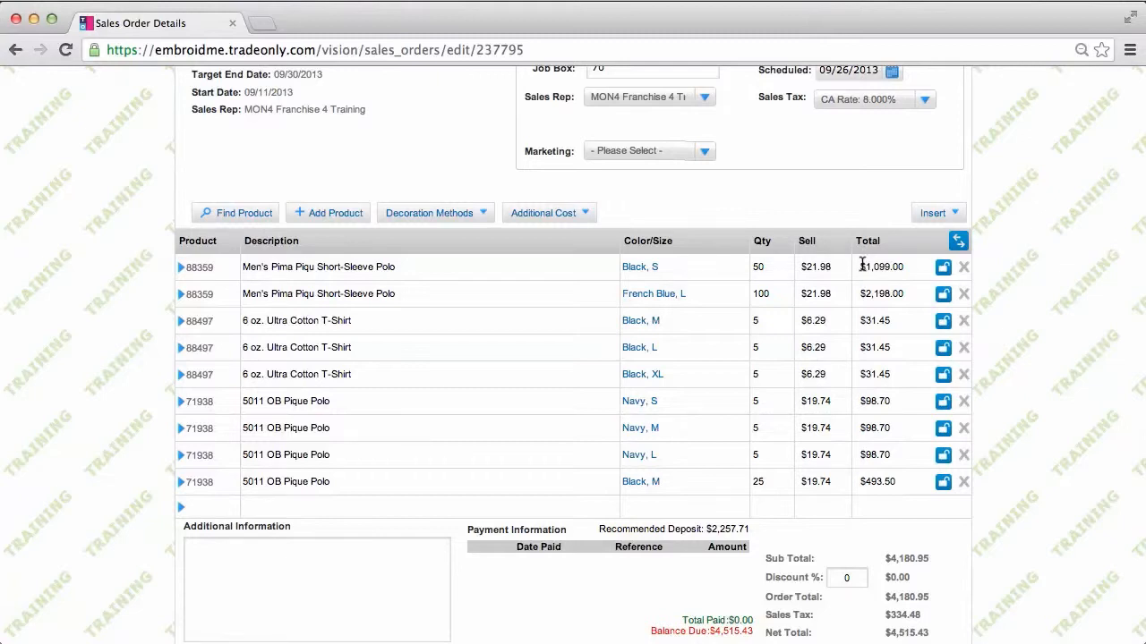
Set the Black S polo line's gross margin to 60%, repricing it at $27.47
{"action": "left_click", "coordinate": [958, 243]}
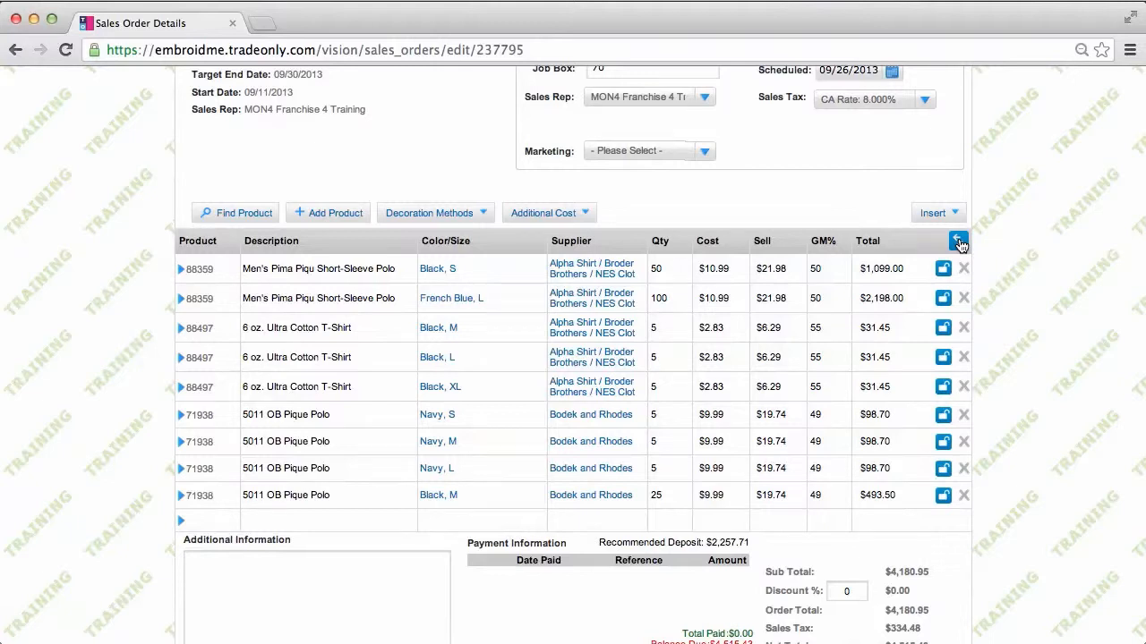
{"action": "left_click", "coordinate": [543, 213]}
{"action": "left_click", "coordinate": [823, 267]}
{"action": "type", "text": "60"}
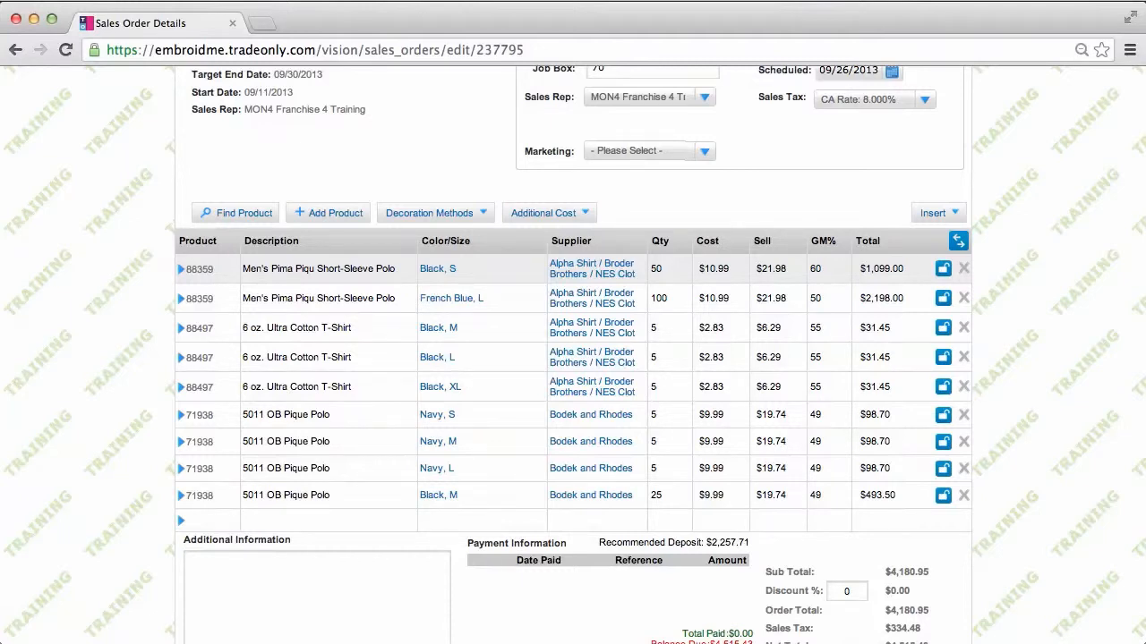
{"action": "key", "text": "Tab"}
{"action": "key", "text": "Return"}
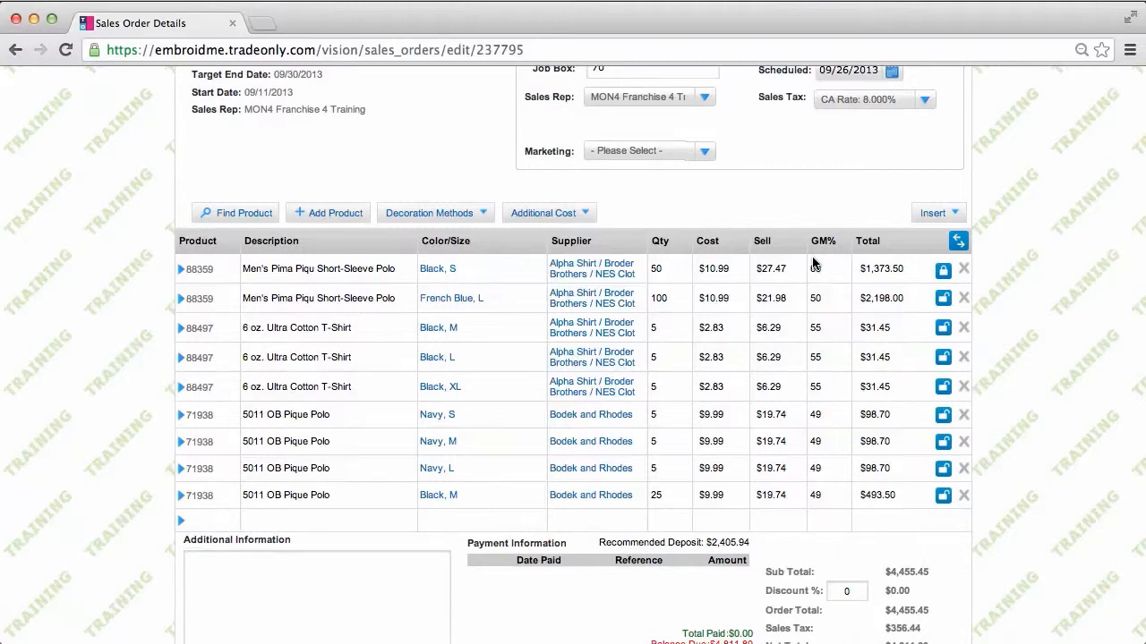
{"action": "left_click", "coordinate": [958, 242]}
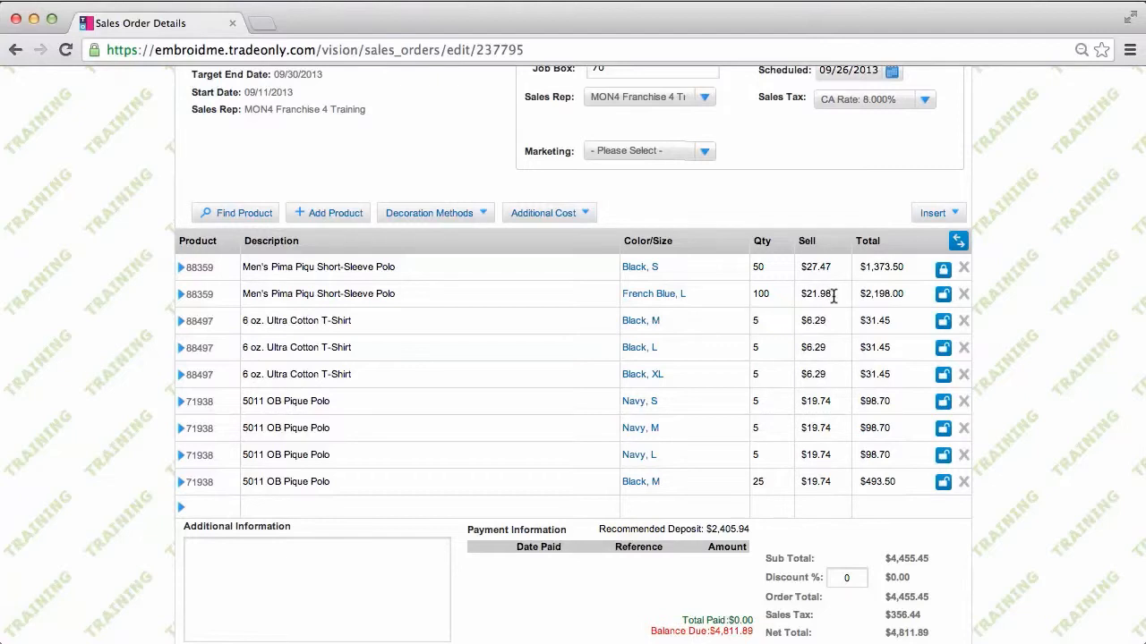
Change the French Blue L polo's sell price to $25.00, making the line total $2,500.00
{"action": "left_click_drag", "start_coordinate": [833, 296], "coordinate": [803, 297]}
{"action": "type", "text": "25"}
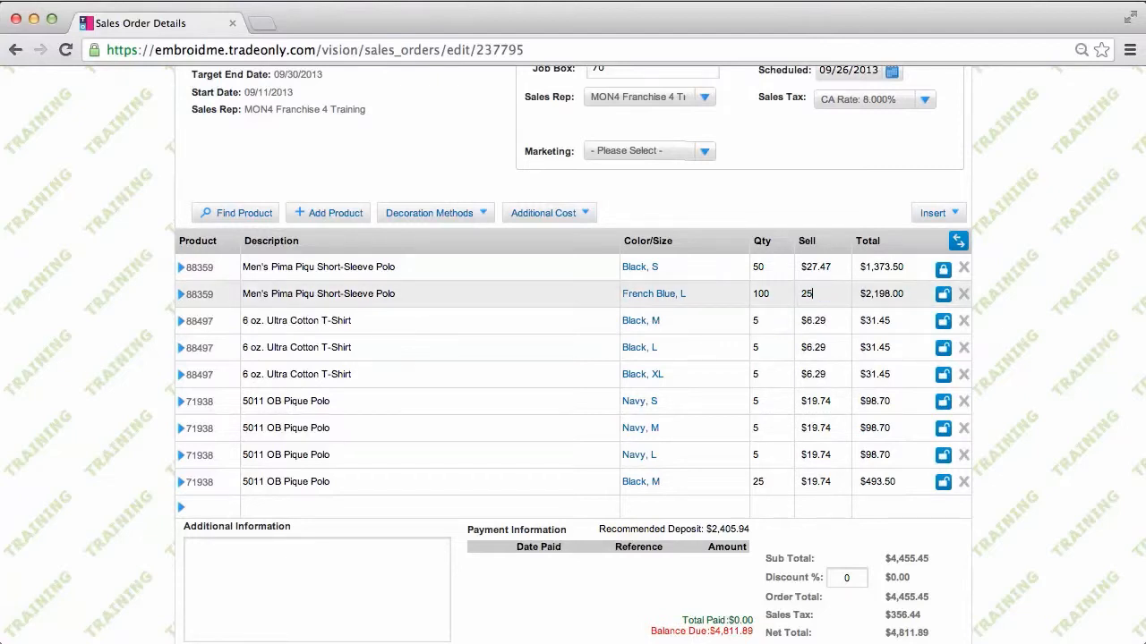
{"action": "type", "text": ".00"}
{"action": "left_click", "coordinate": [426, 334]}
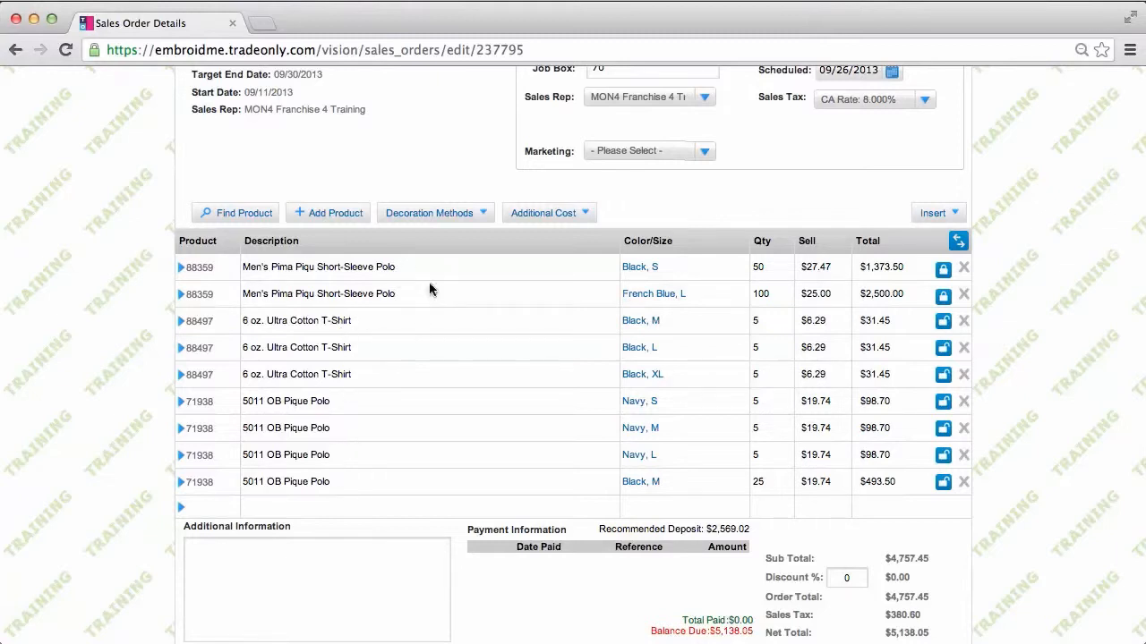
Check the Pima polo's inventory levels for the Black colour, then close the stock window
{"action": "left_click", "coordinate": [181, 268]}
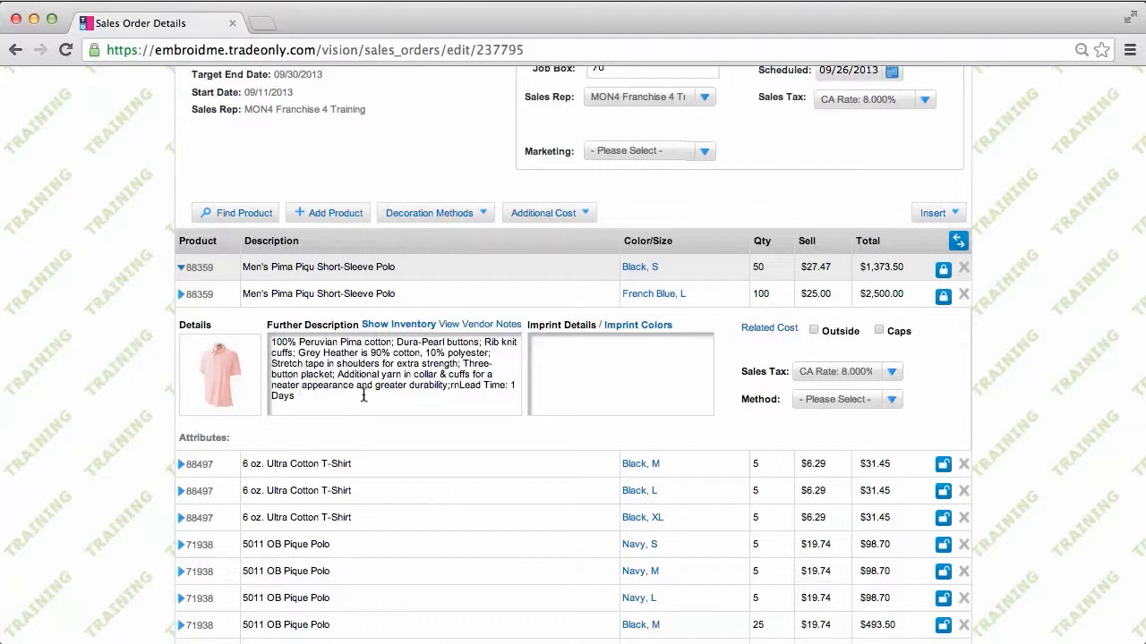
{"action": "left_click", "coordinate": [417, 331]}
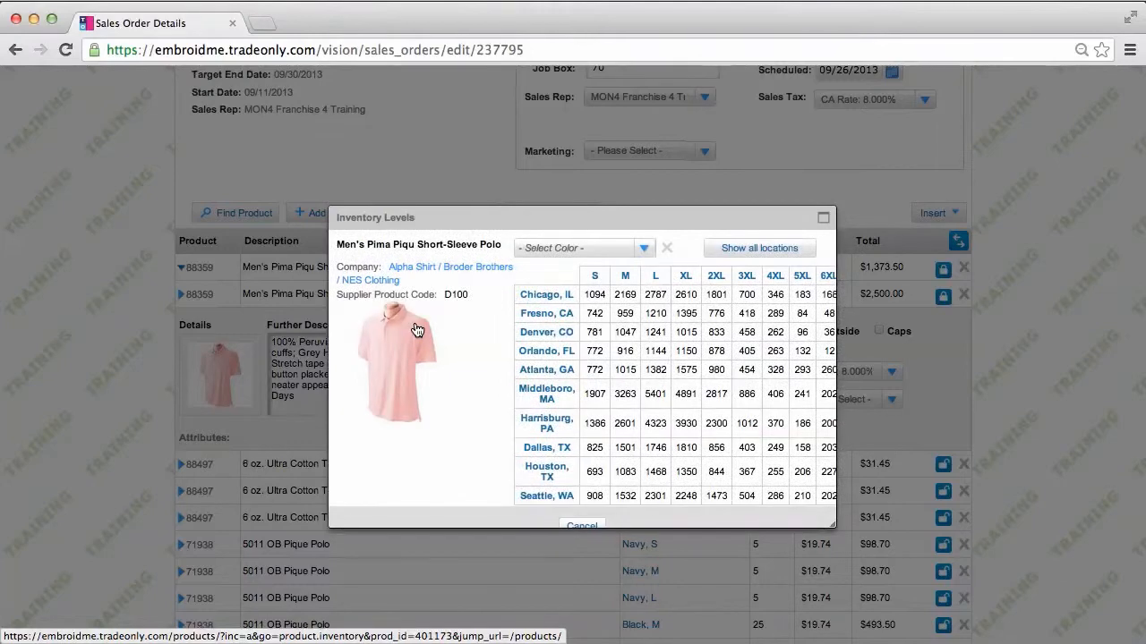
{"action": "left_click", "coordinate": [644, 249]}
{"action": "left_click", "coordinate": [541, 290]}
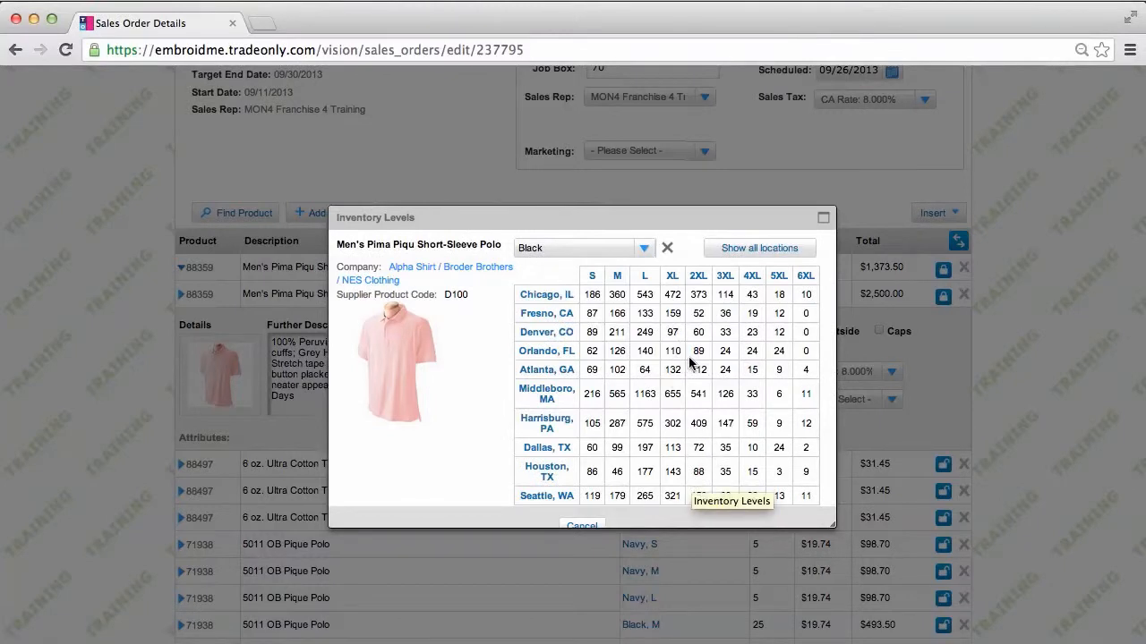
{"action": "left_click", "coordinate": [583, 524]}
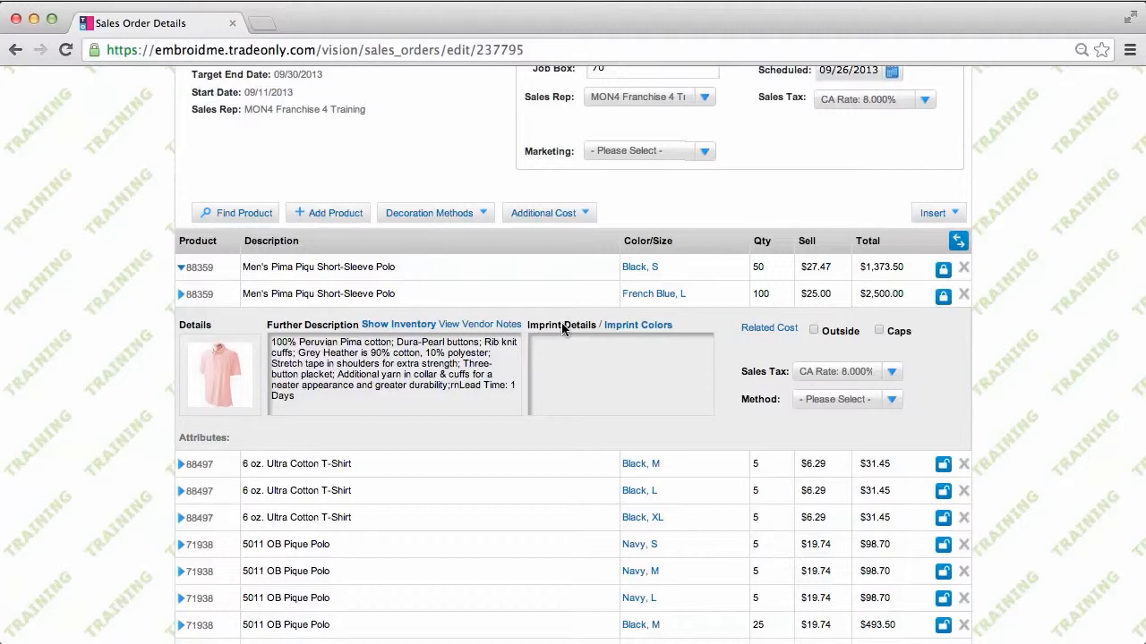
Give the French Blue polo 'front left chest' imprint details and the Screen decoration method
{"action": "left_click", "coordinate": [542, 342]}
{"action": "type", "text": "front left chest"}
{"action": "left_click", "coordinate": [637, 328]}
{"action": "left_click", "coordinate": [892, 402]}
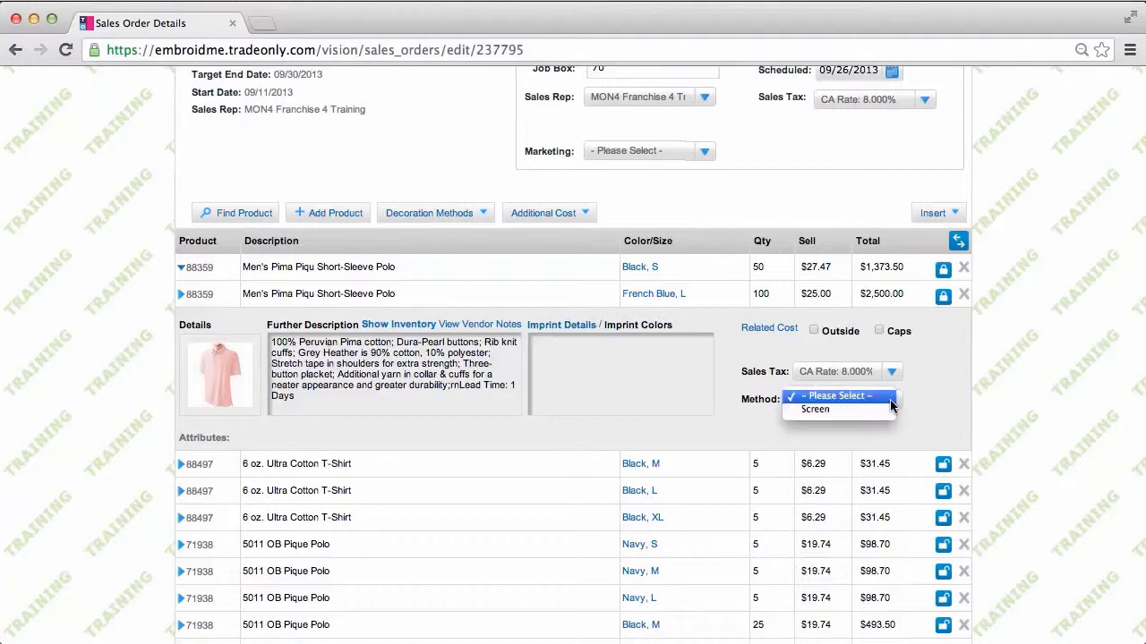
{"action": "left_click", "coordinate": [823, 414]}
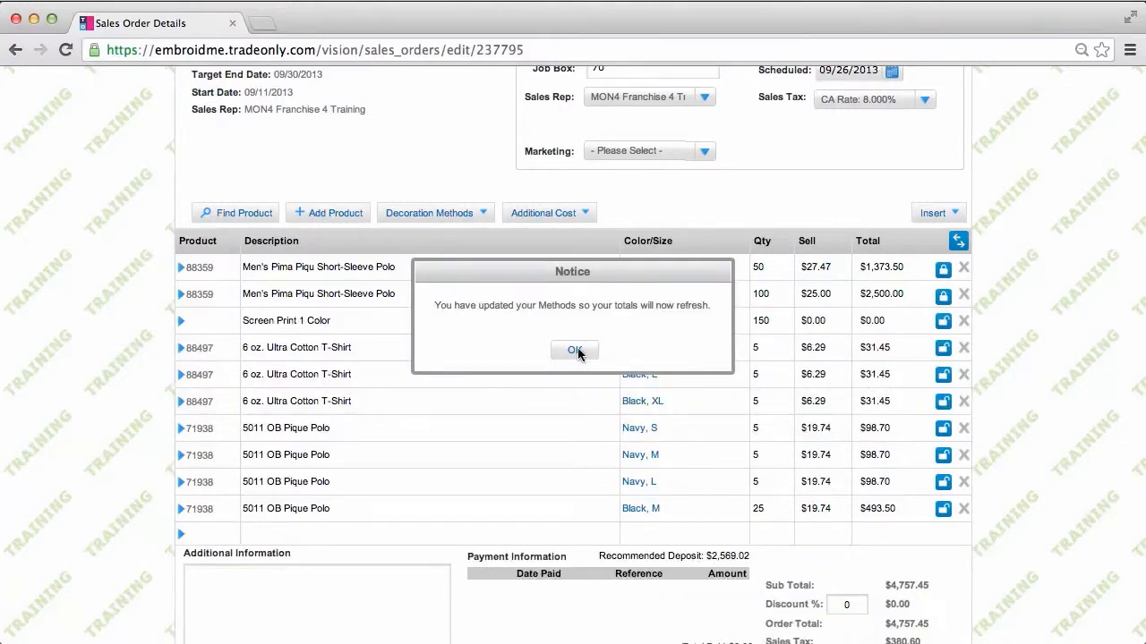
{"action": "left_click", "coordinate": [575, 350]}
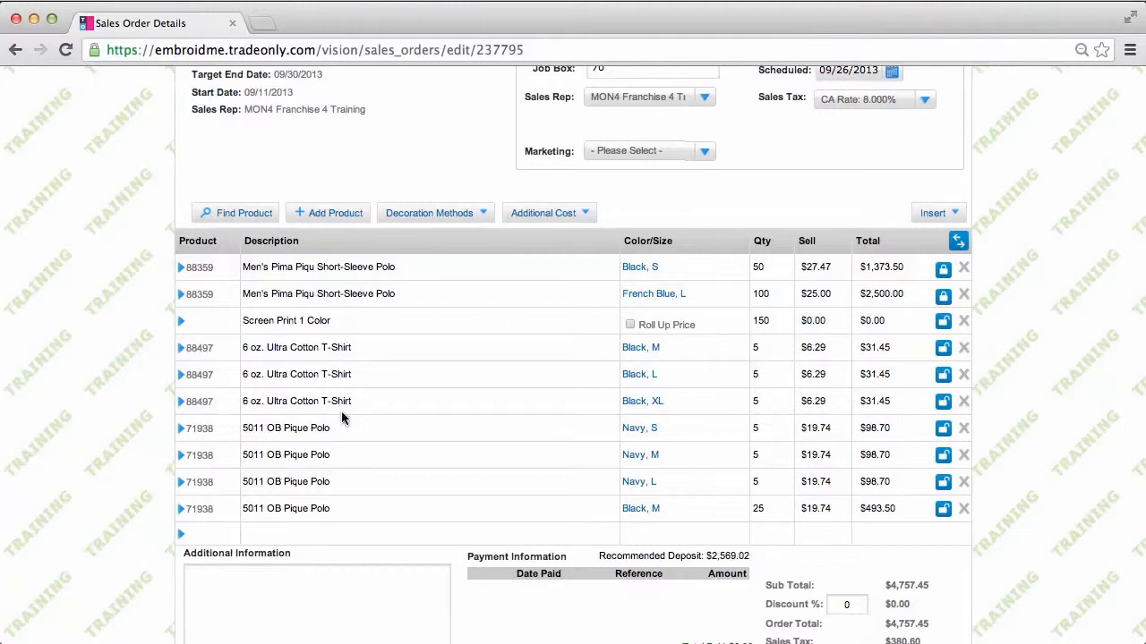
Insert a line break and move it directly under the Screen Print 1 Color line
{"action": "left_click", "coordinate": [931, 215]}
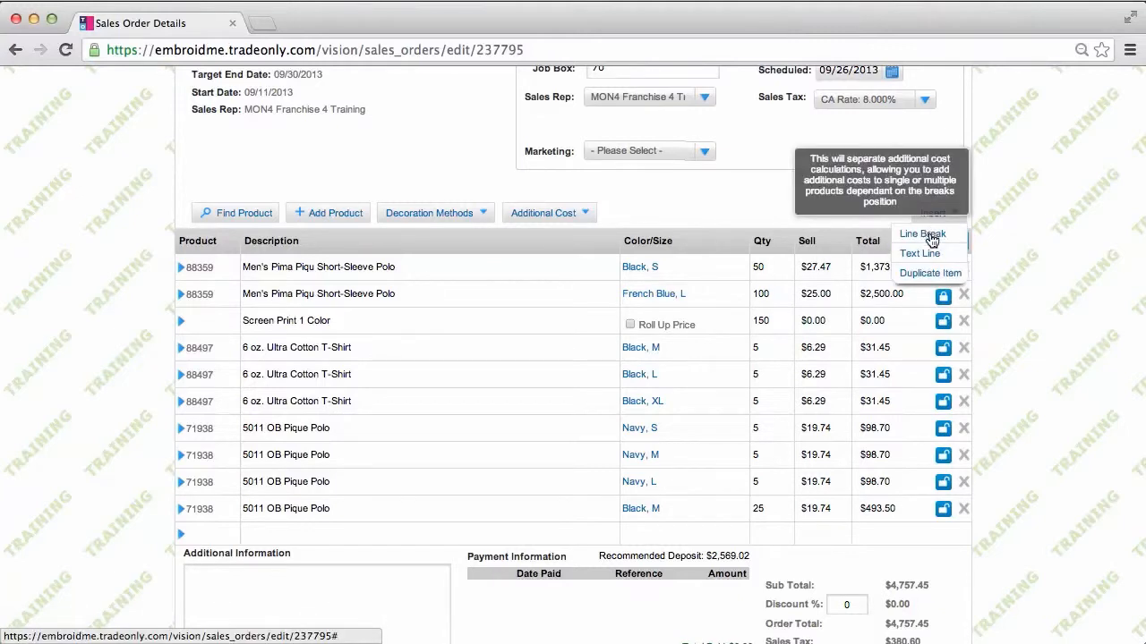
{"action": "left_click", "coordinate": [931, 236]}
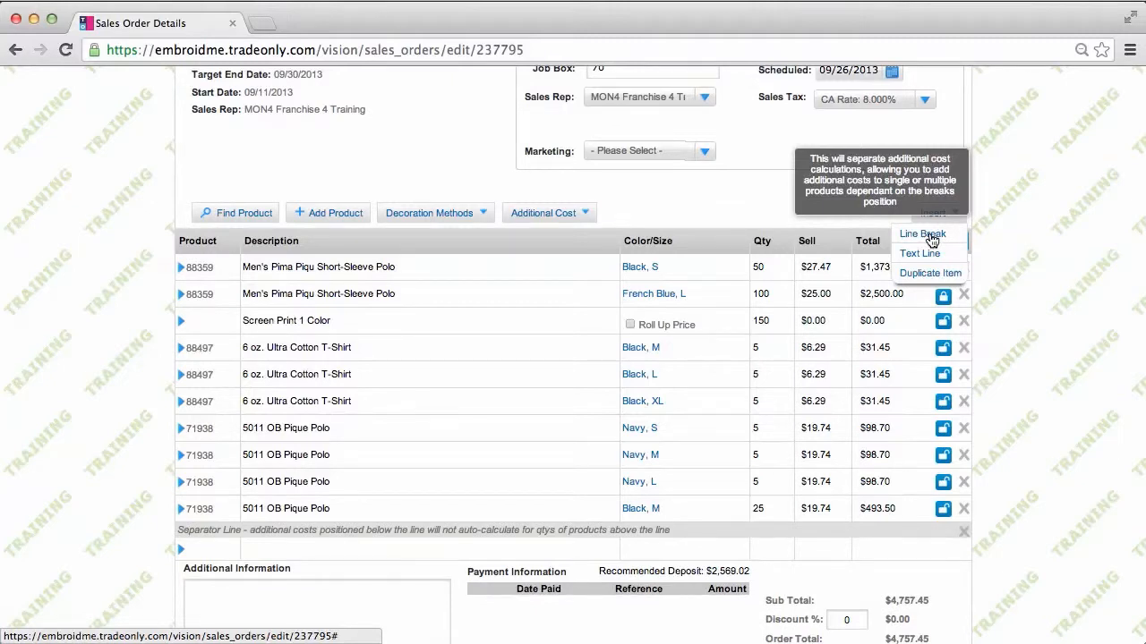
{"action": "right_click", "coordinate": [698, 530]}
{"action": "left_click", "coordinate": [696, 528]}
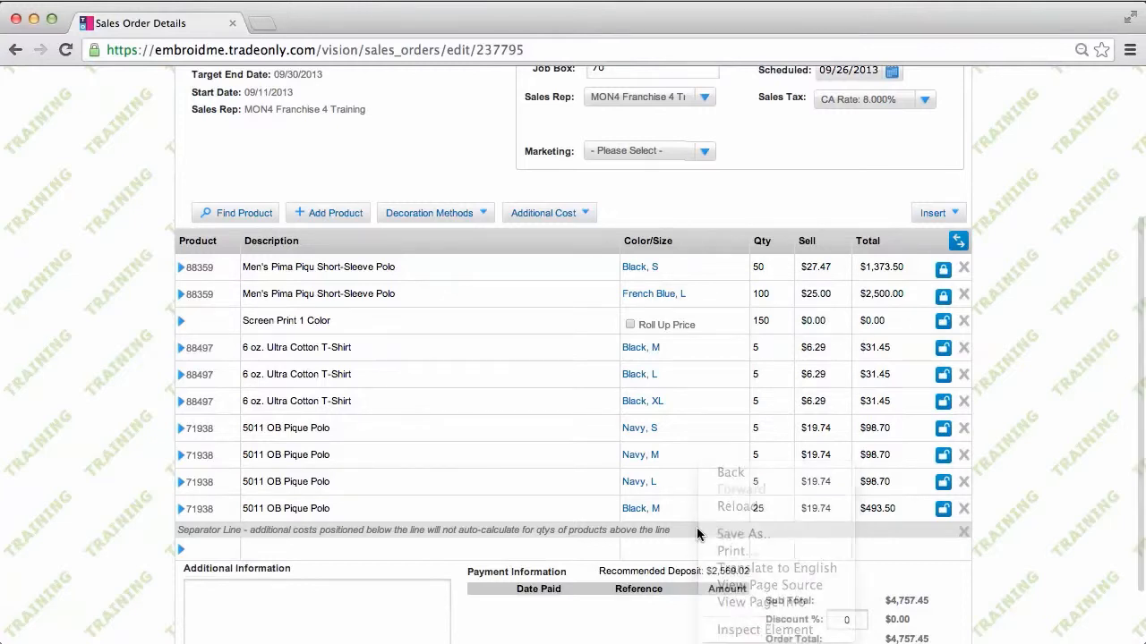
{"action": "left_click_drag", "start_coordinate": [696, 528], "coordinate": [686, 334]}
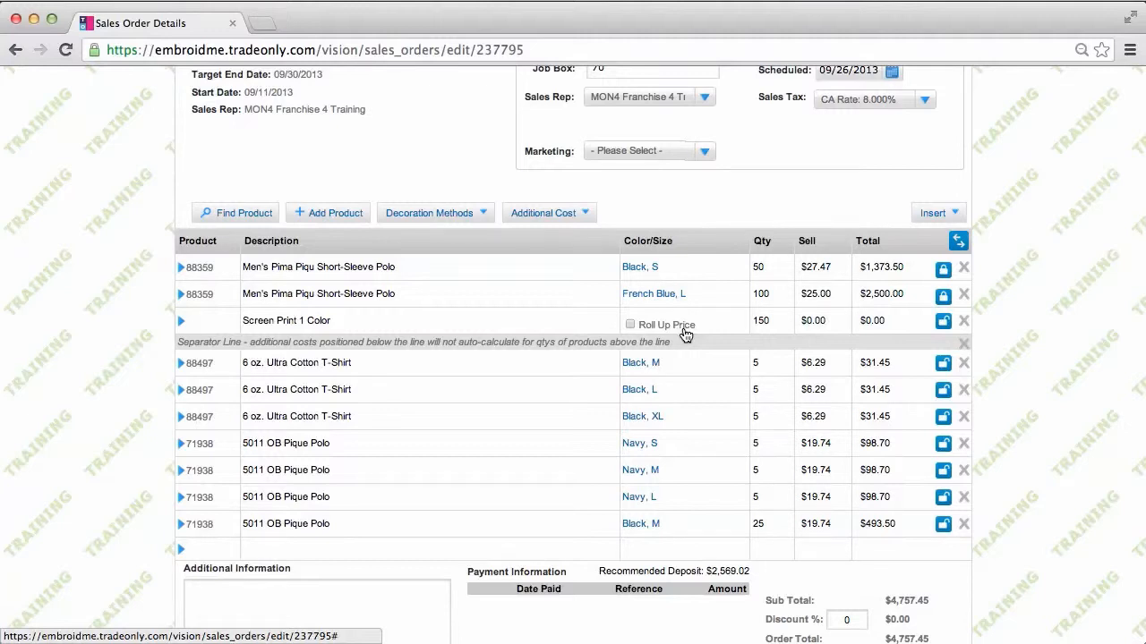
Add a second separator above the 5011 OB Pique Polo rows and expand the Black, M T-shirt line
{"action": "left_click", "coordinate": [947, 212]}
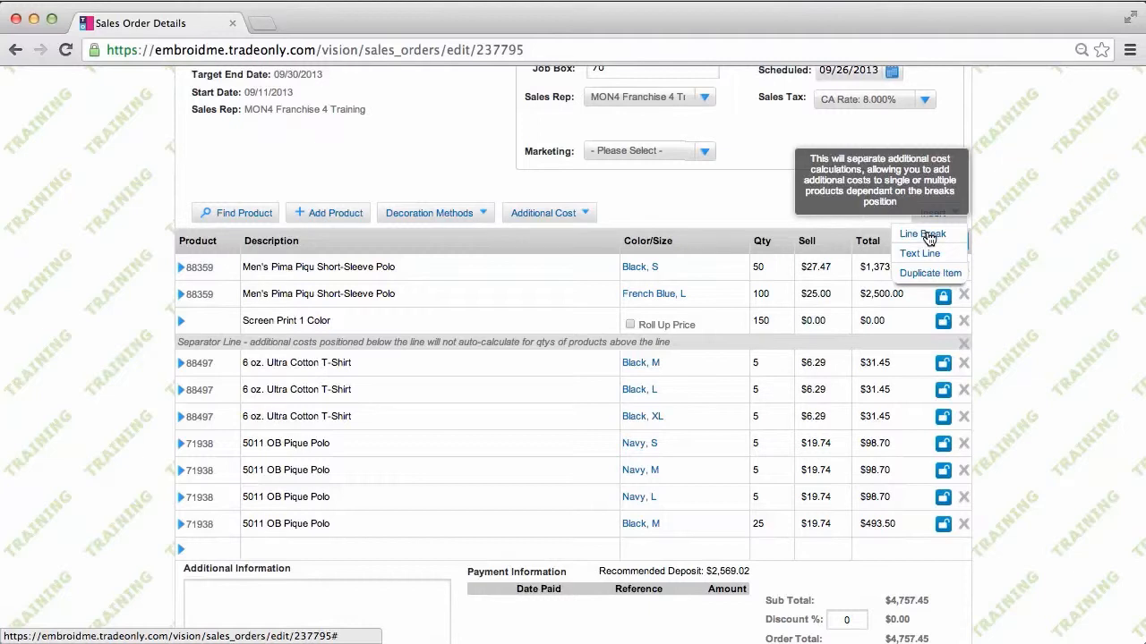
{"action": "left_click", "coordinate": [929, 236]}
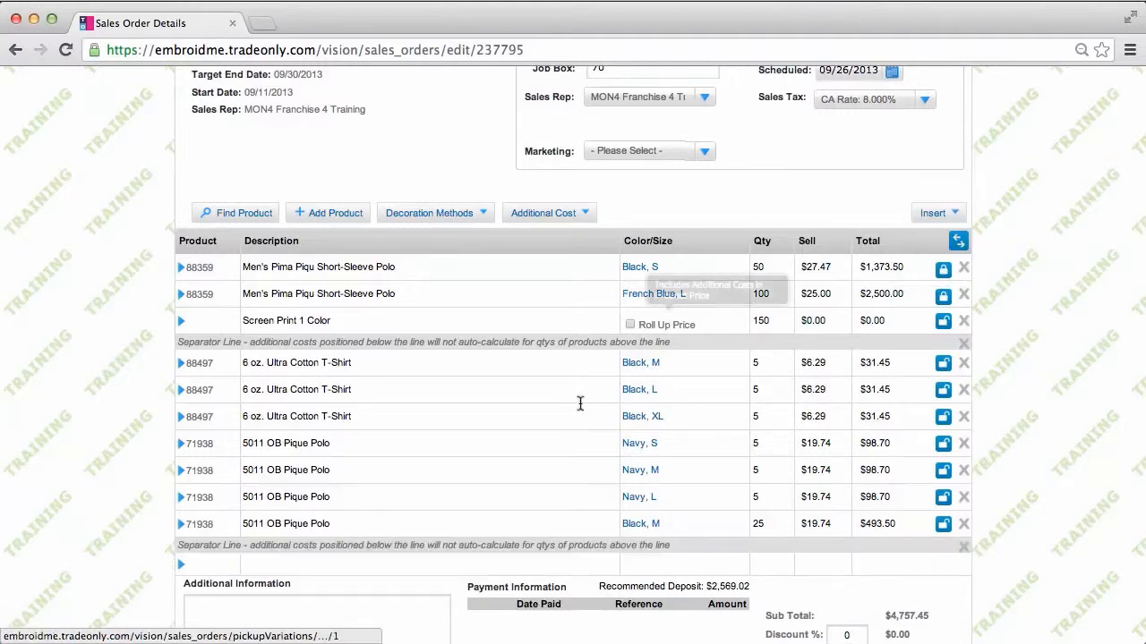
{"action": "left_click_drag", "start_coordinate": [518, 543], "coordinate": [512, 426]}
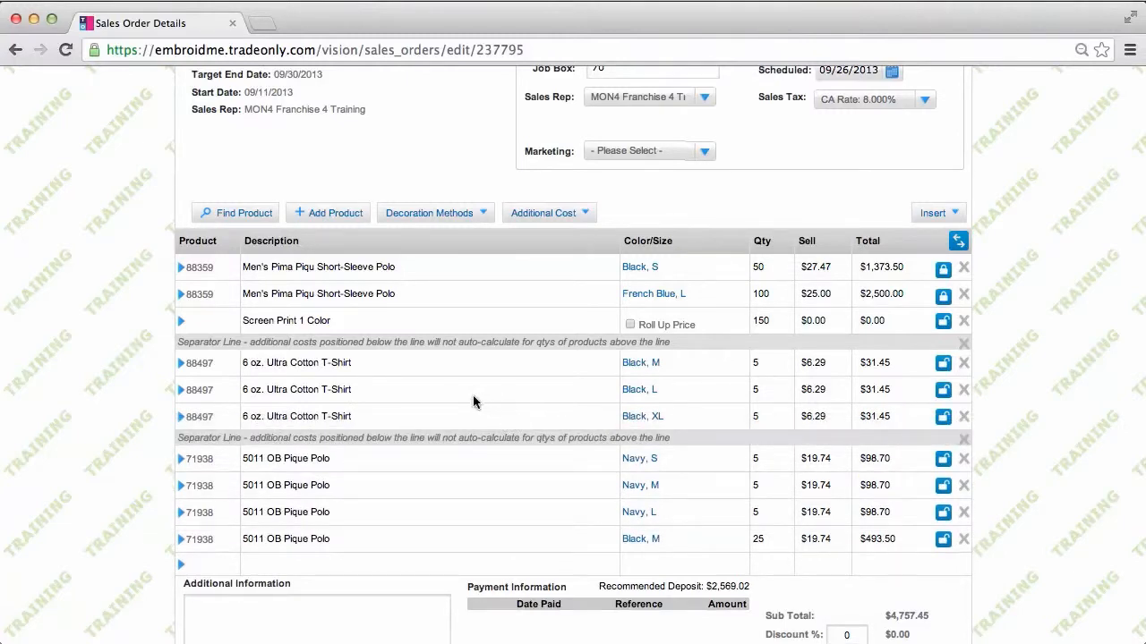
{"action": "left_click", "coordinate": [181, 367]}
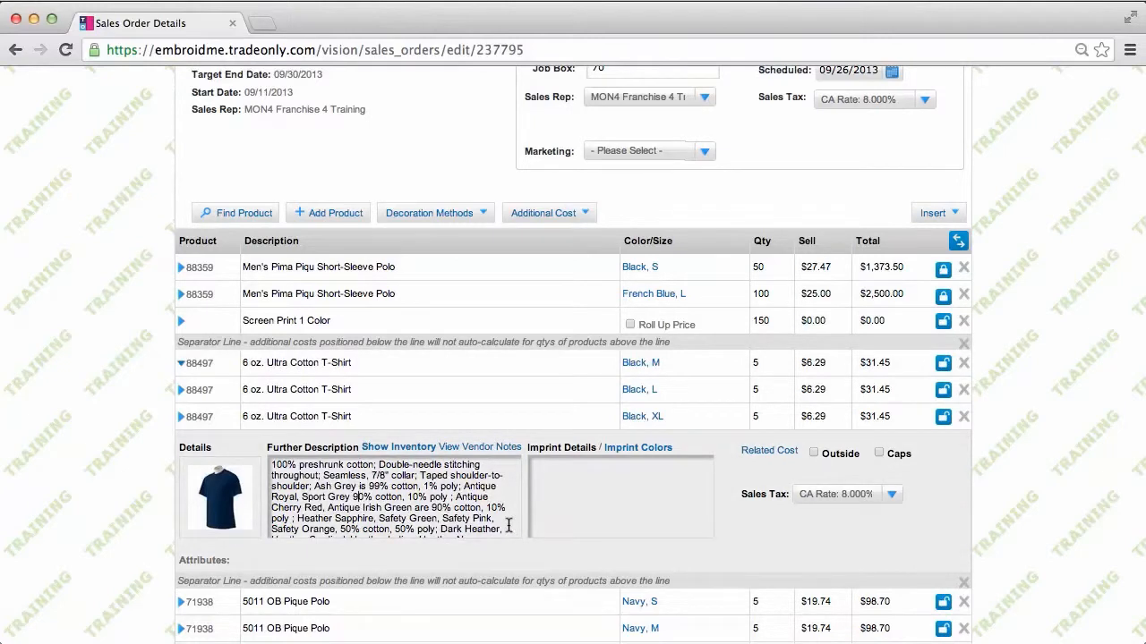
Trim the Black M T-shirt's colour description and add 'Front Center' imprint with 'Red and Black' colours
{"action": "left_click_drag", "start_coordinate": [507, 528], "coordinate": [381, 464]}
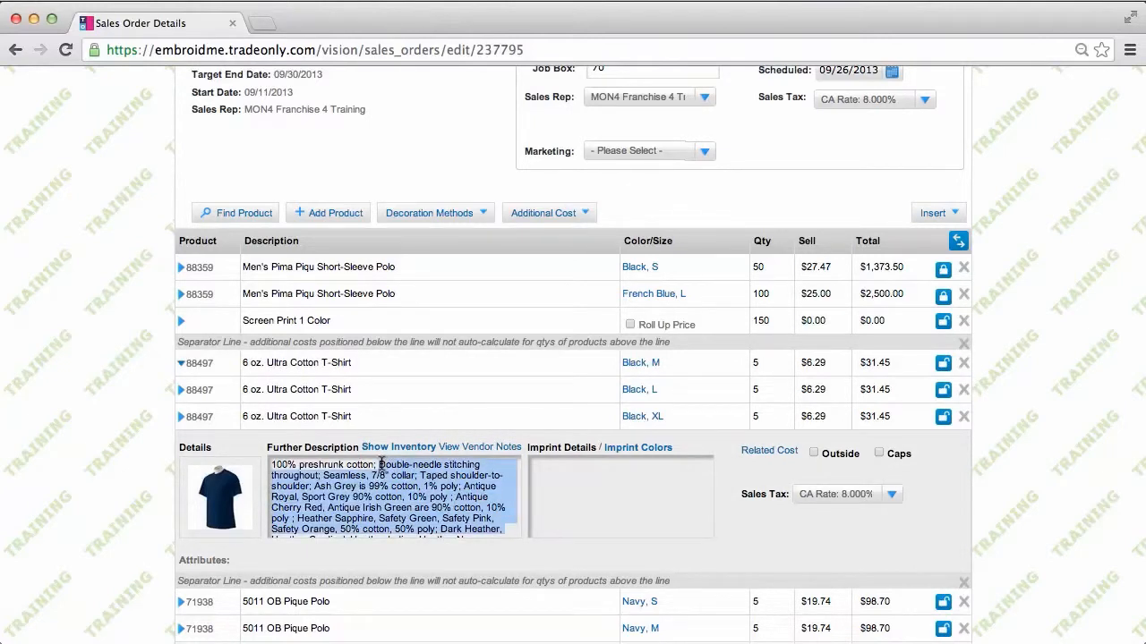
{"action": "key", "text": "BackSpace"}
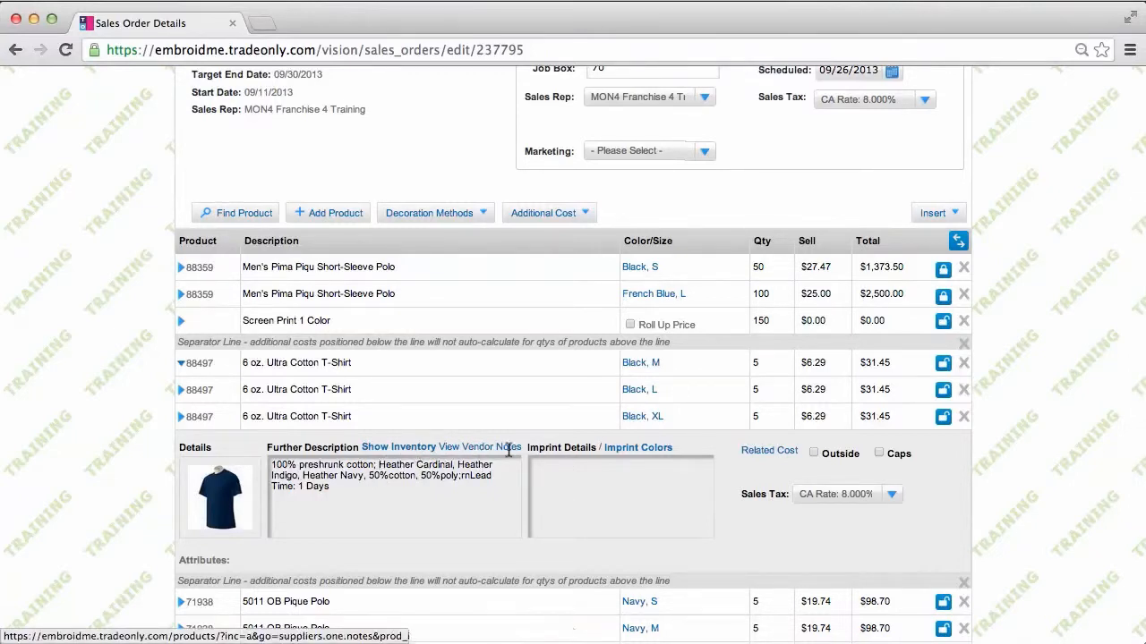
{"action": "left_click", "coordinate": [557, 468]}
{"action": "type", "text": "Front Center"}
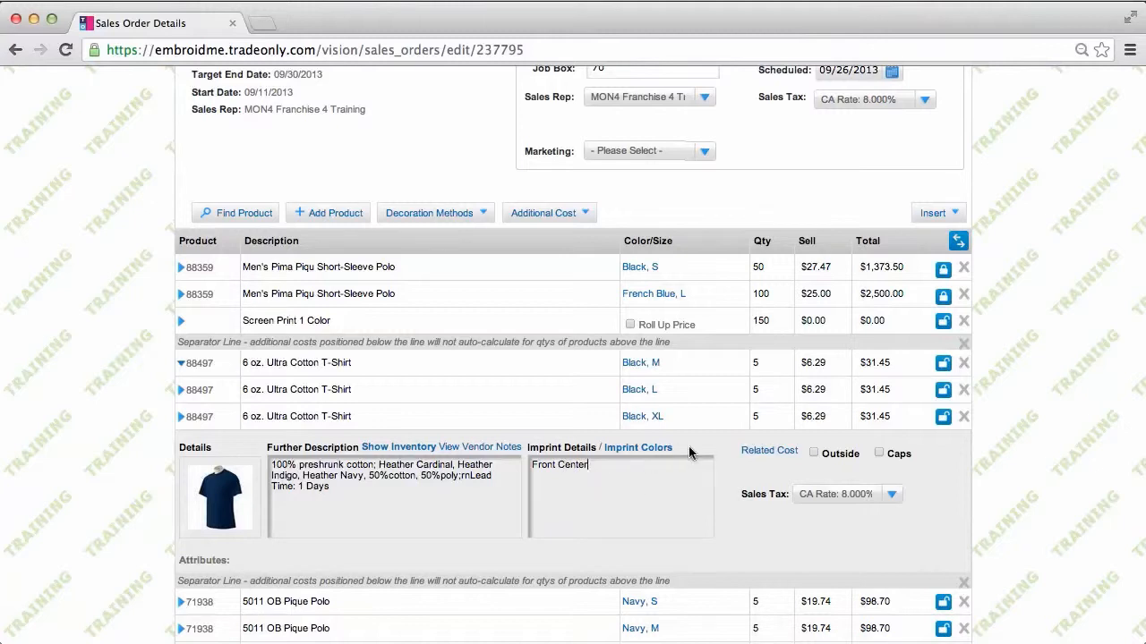
{"action": "left_click", "coordinate": [651, 448]}
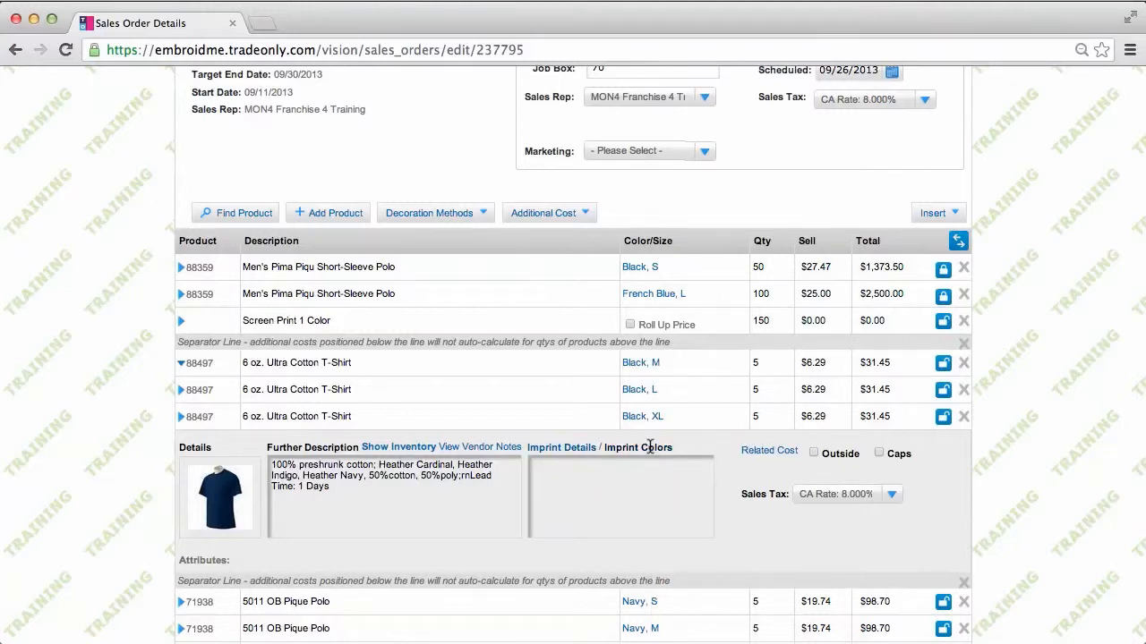
{"action": "left_click", "coordinate": [586, 471]}
{"action": "type", "text": "Red and Black"}
{"action": "left_click", "coordinate": [183, 367]}
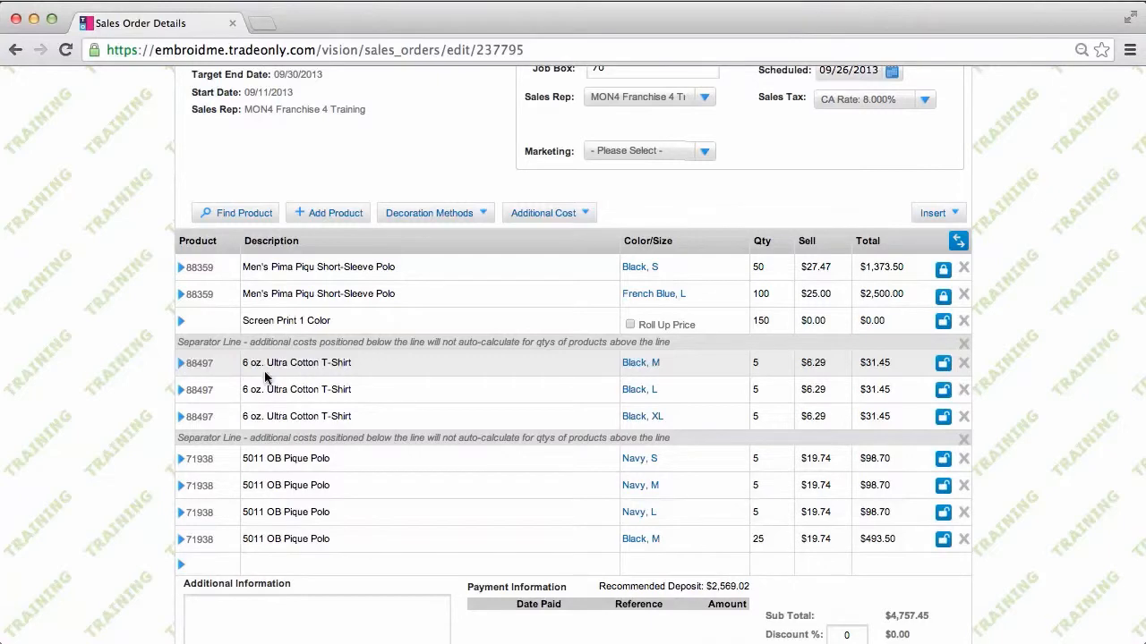
Choose Screen > Sharpies Printing from the decoration methods to add a screen-print charge
{"action": "left_click", "coordinate": [462, 216]}
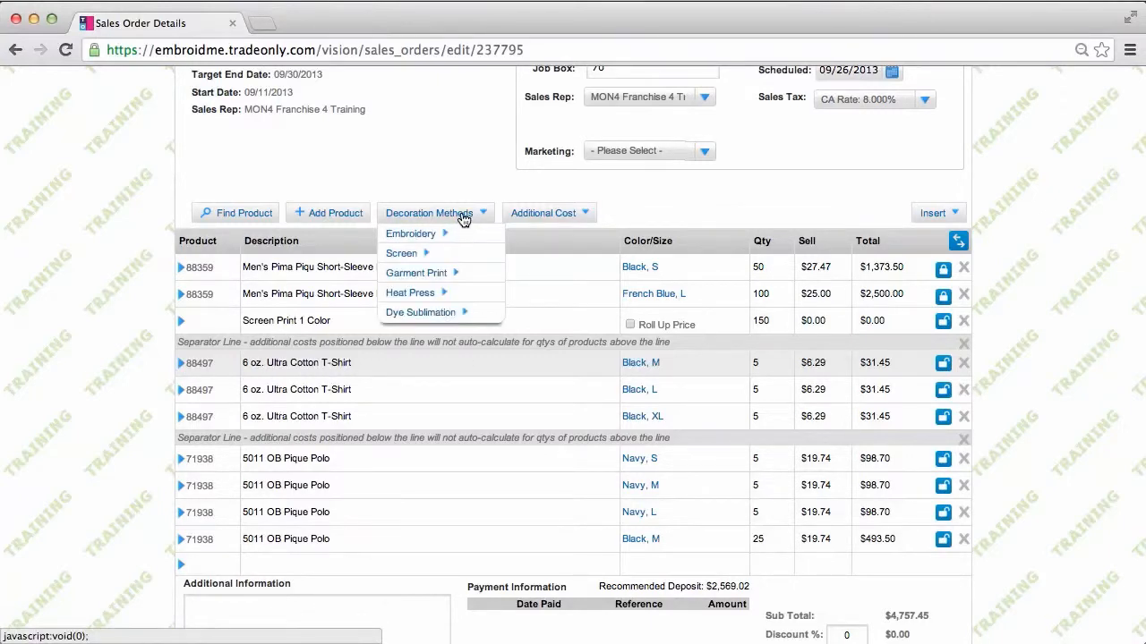
{"action": "mouse_move", "coordinate": [435, 239]}
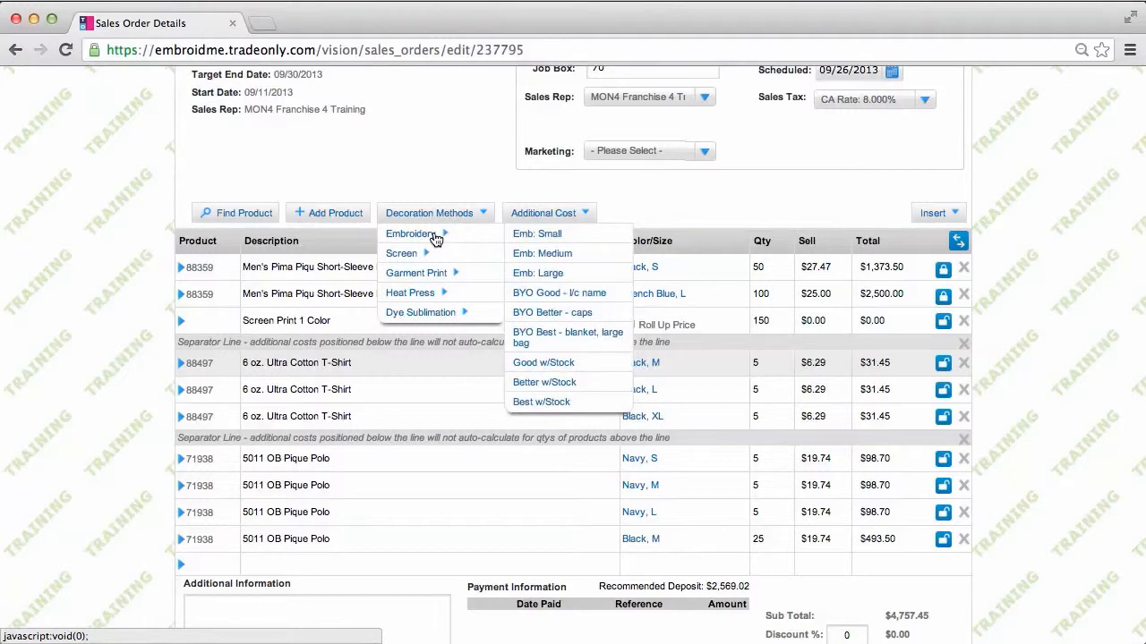
{"action": "mouse_move", "coordinate": [411, 254]}
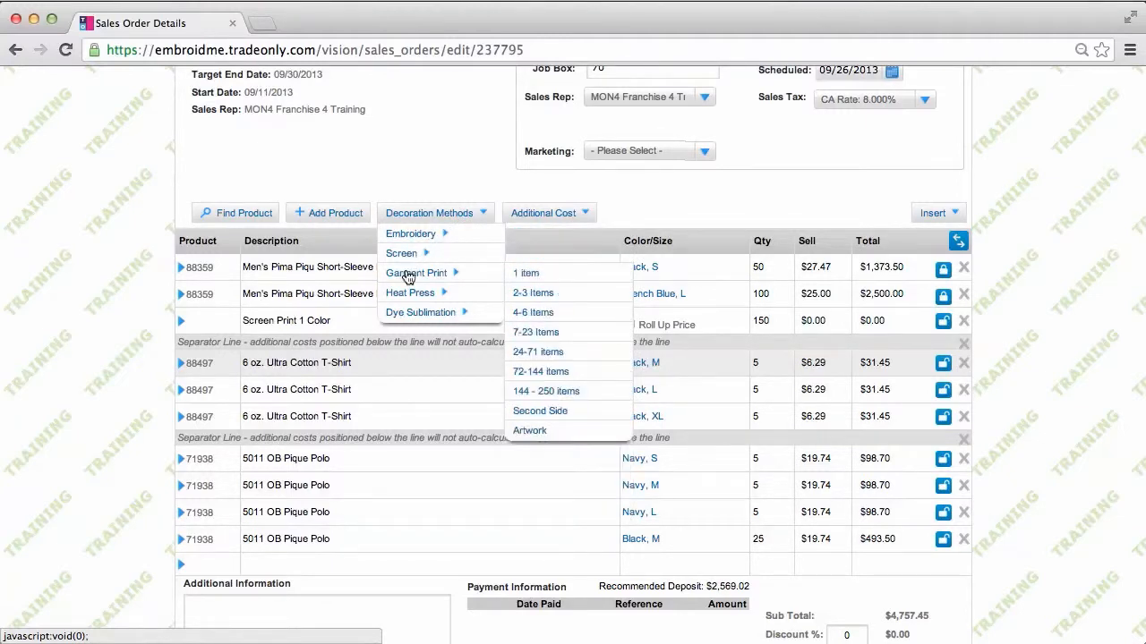
{"action": "mouse_move", "coordinate": [410, 297]}
{"action": "mouse_move", "coordinate": [419, 315]}
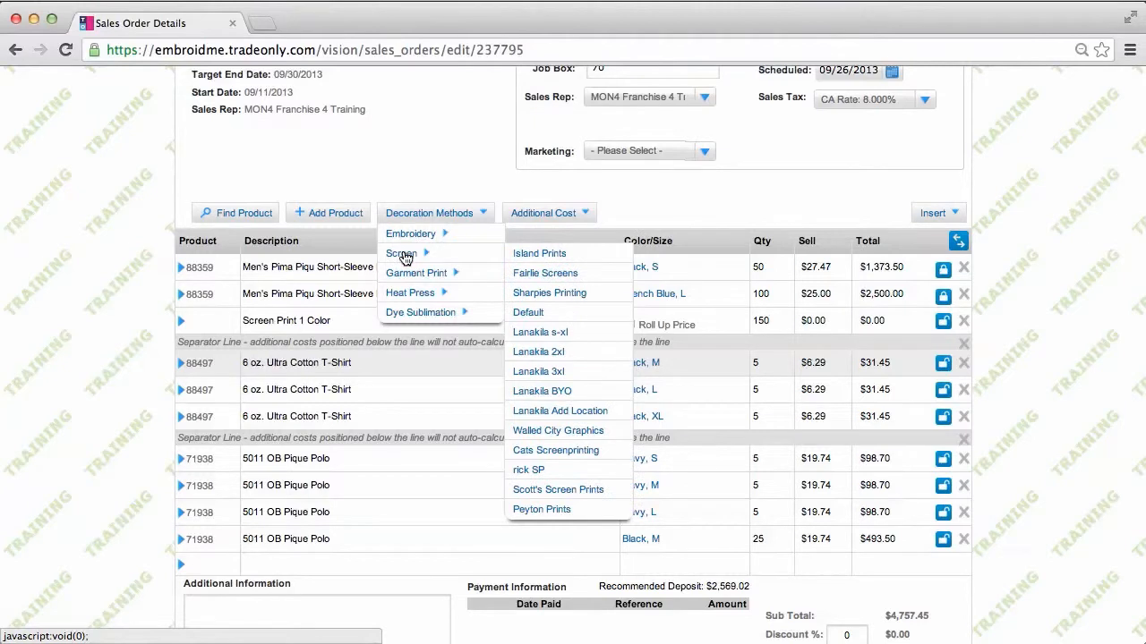
{"action": "left_click", "coordinate": [547, 298]}
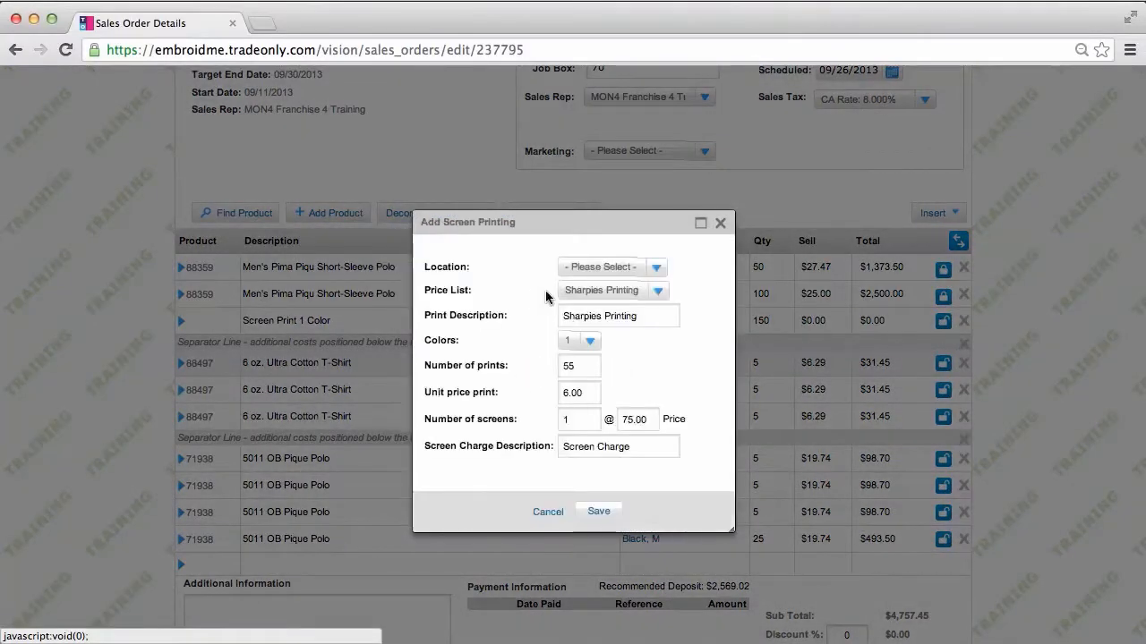
Set the Sharpies Printing charge to 2 colours at 1 Position and save it to the order
{"action": "left_click", "coordinate": [584, 341]}
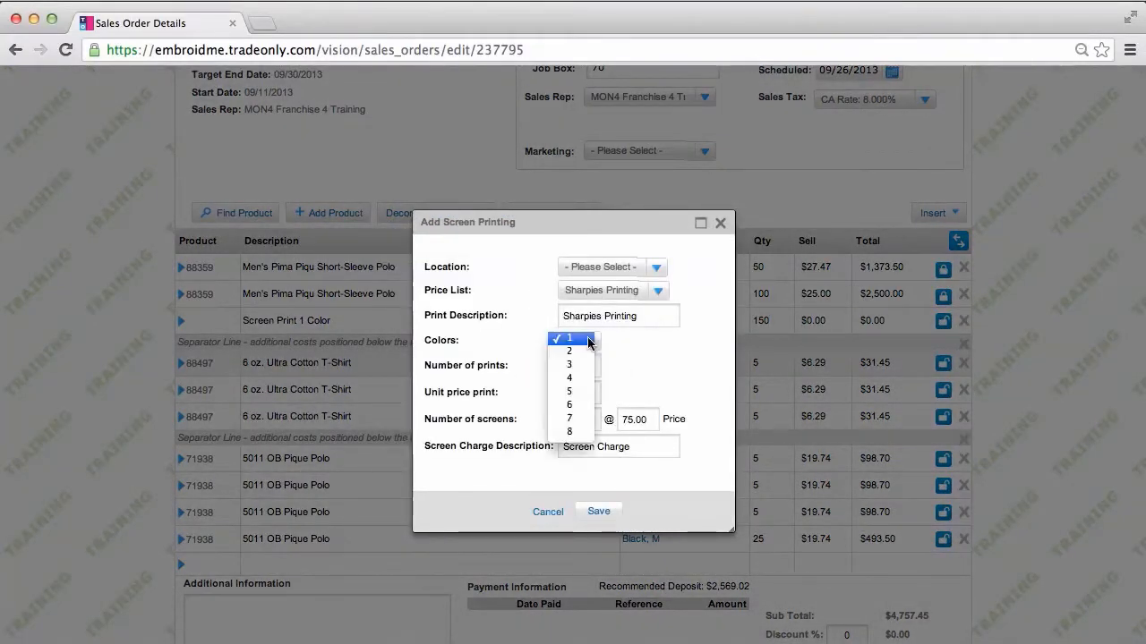
{"action": "left_click", "coordinate": [581, 358]}
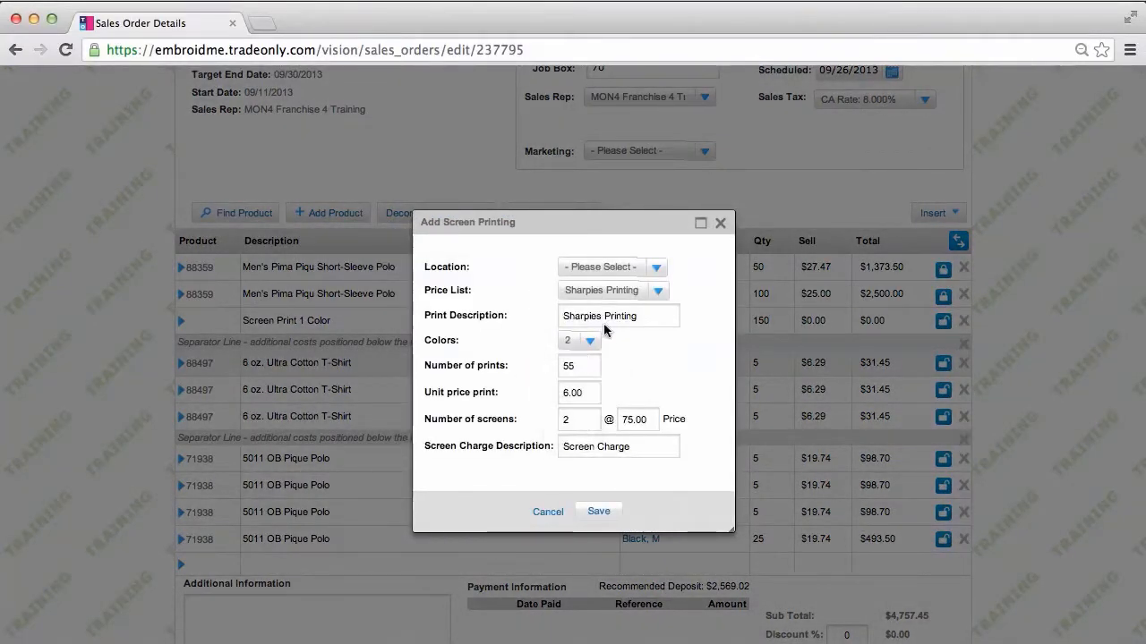
{"action": "left_click", "coordinate": [657, 269]}
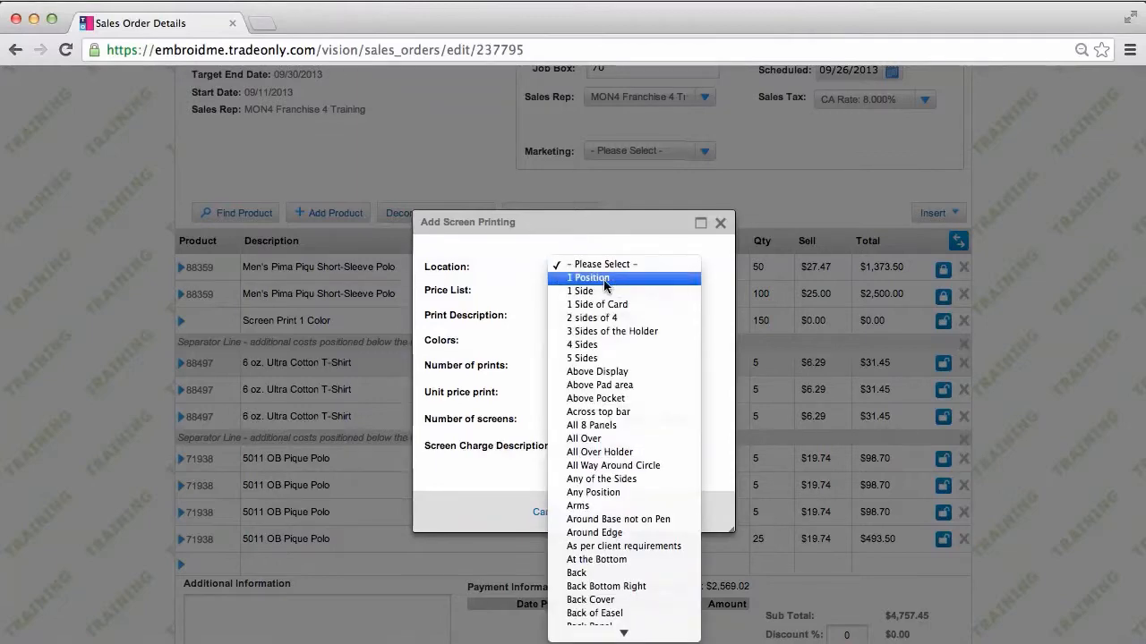
{"action": "left_click", "coordinate": [603, 280]}
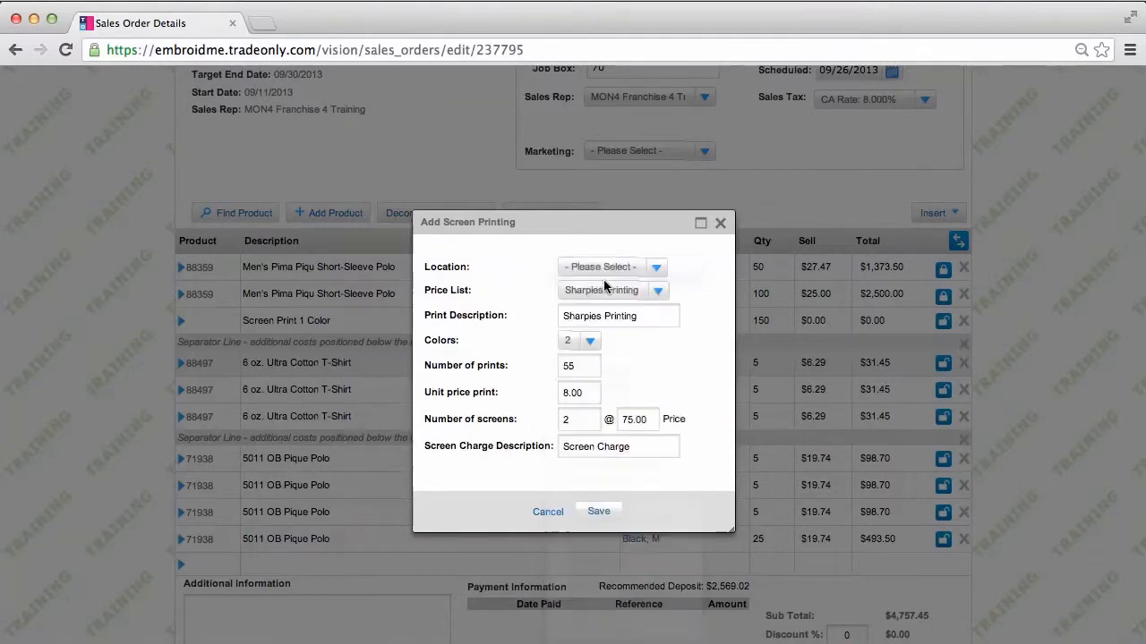
{"action": "left_click", "coordinate": [599, 514]}
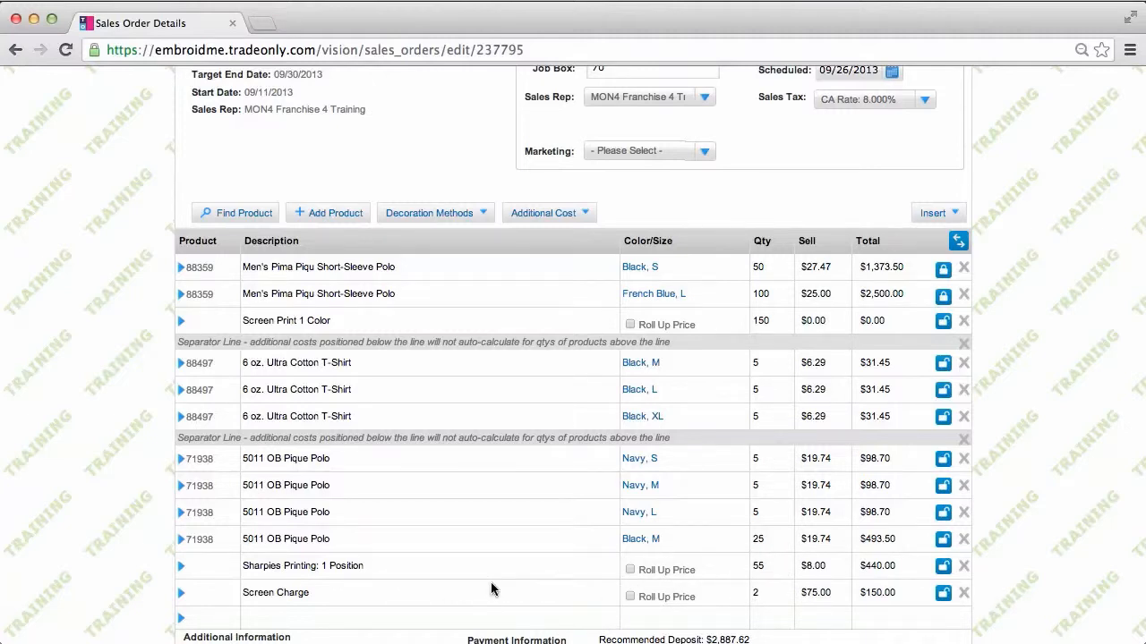
Move the Sharpies Printing and Screen Charge lines up directly beneath the T-shirt rows
{"action": "right_click", "coordinate": [183, 568]}
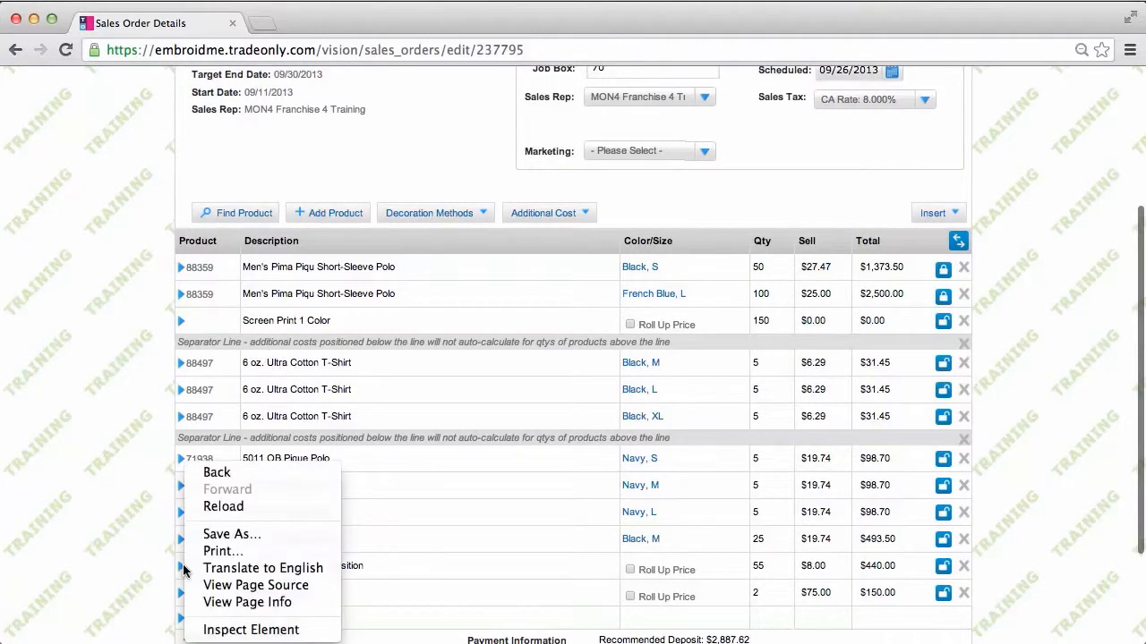
{"action": "left_click", "coordinate": [183, 569]}
{"action": "right_click", "coordinate": [182, 571]}
{"action": "left_click", "coordinate": [183, 568]}
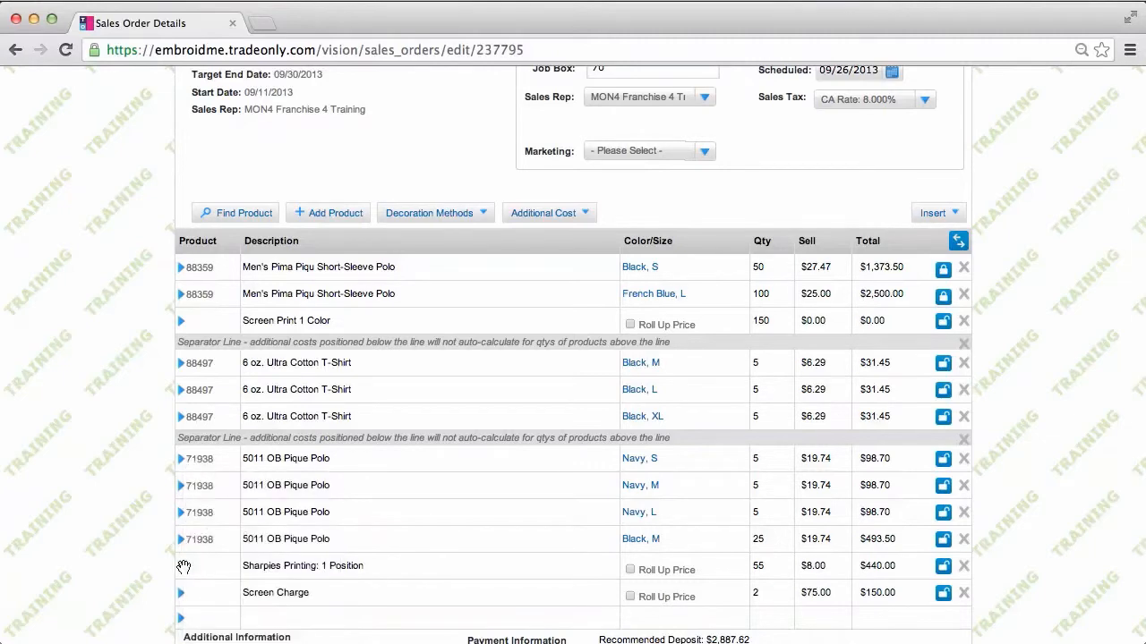
{"action": "left_click_drag", "start_coordinate": [184, 567], "coordinate": [179, 423]}
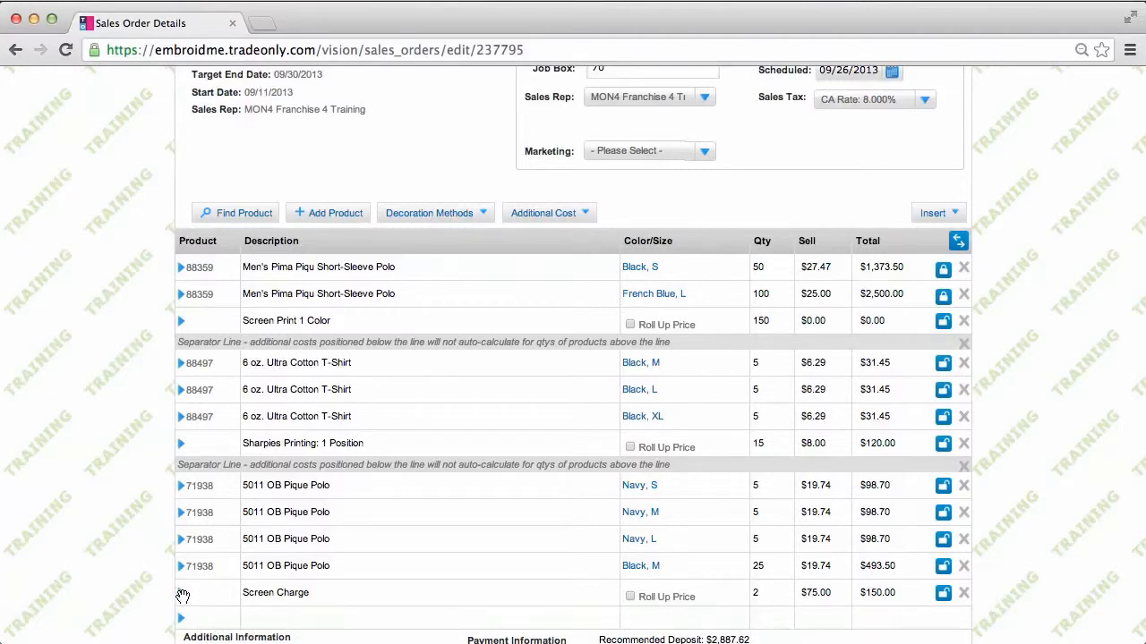
{"action": "left_click_drag", "start_coordinate": [181, 596], "coordinate": [178, 455]}
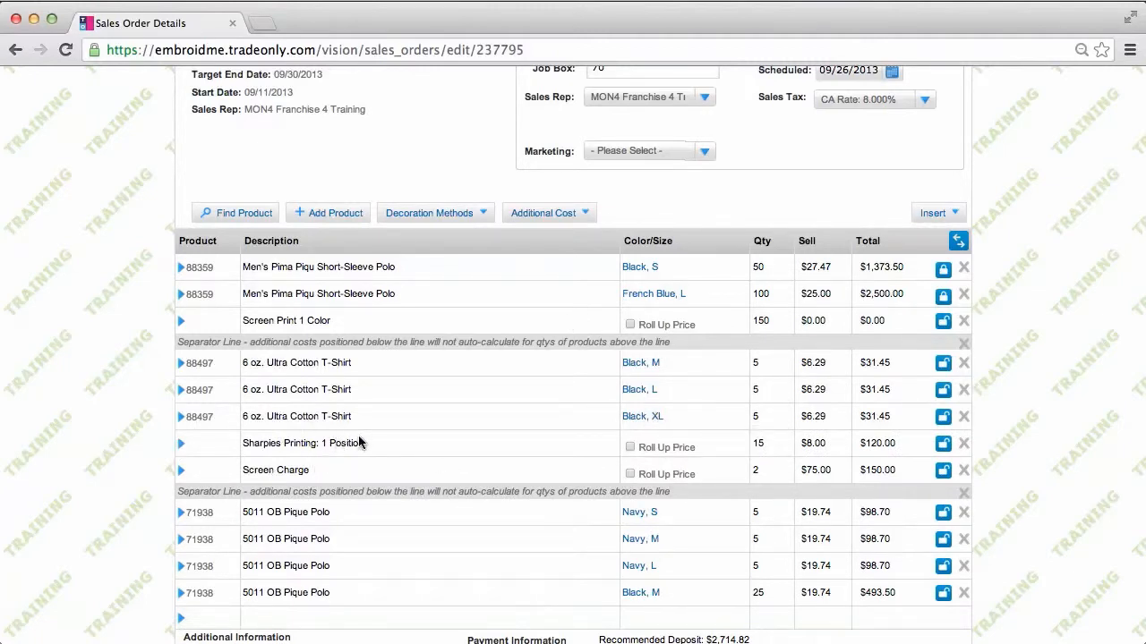
{"action": "mouse_move", "coordinate": [663, 448]}
Roll the Sharpies Printing and Screen Charge costs into the T-shirt price, now $24.29 each
{"action": "left_click", "coordinate": [630, 448]}
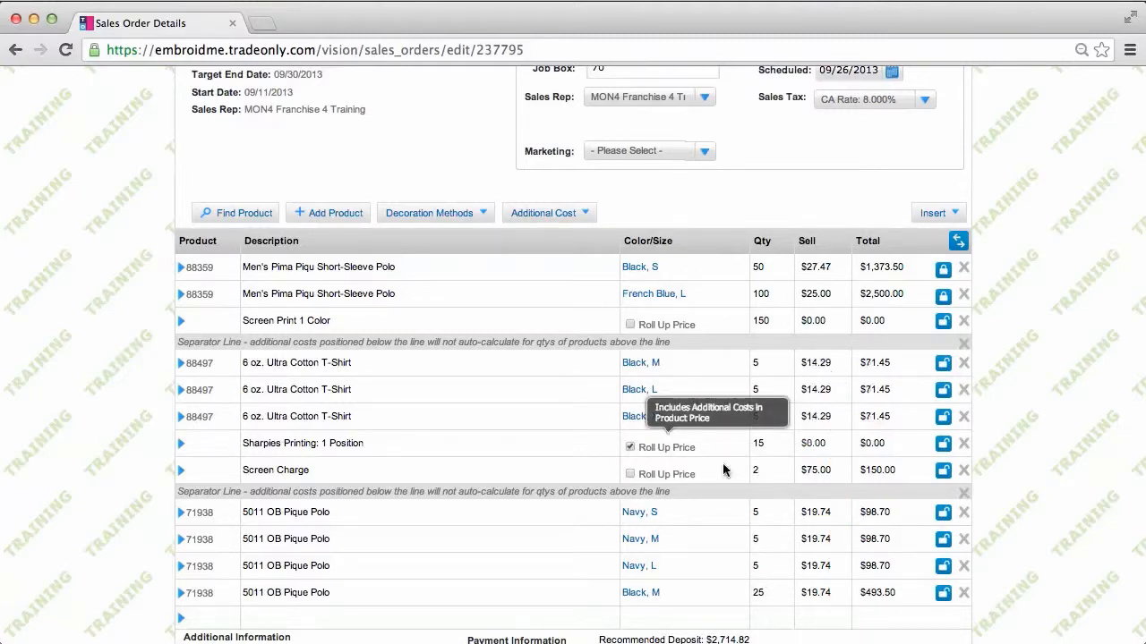
{"action": "left_click", "coordinate": [630, 475]}
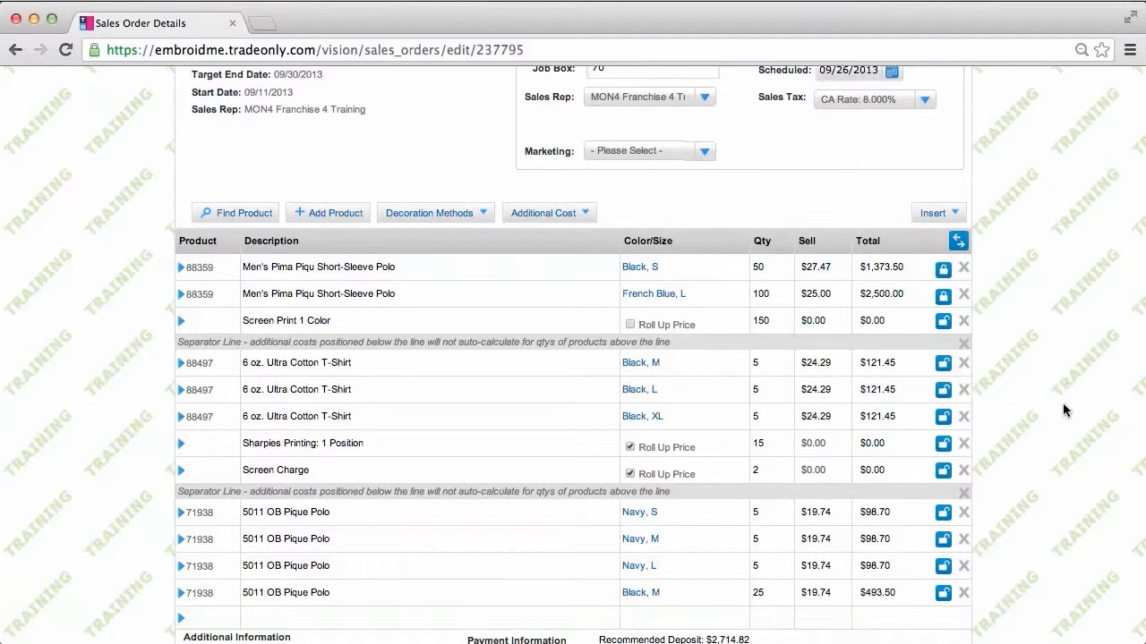
{"action": "left_click", "coordinate": [182, 512]}
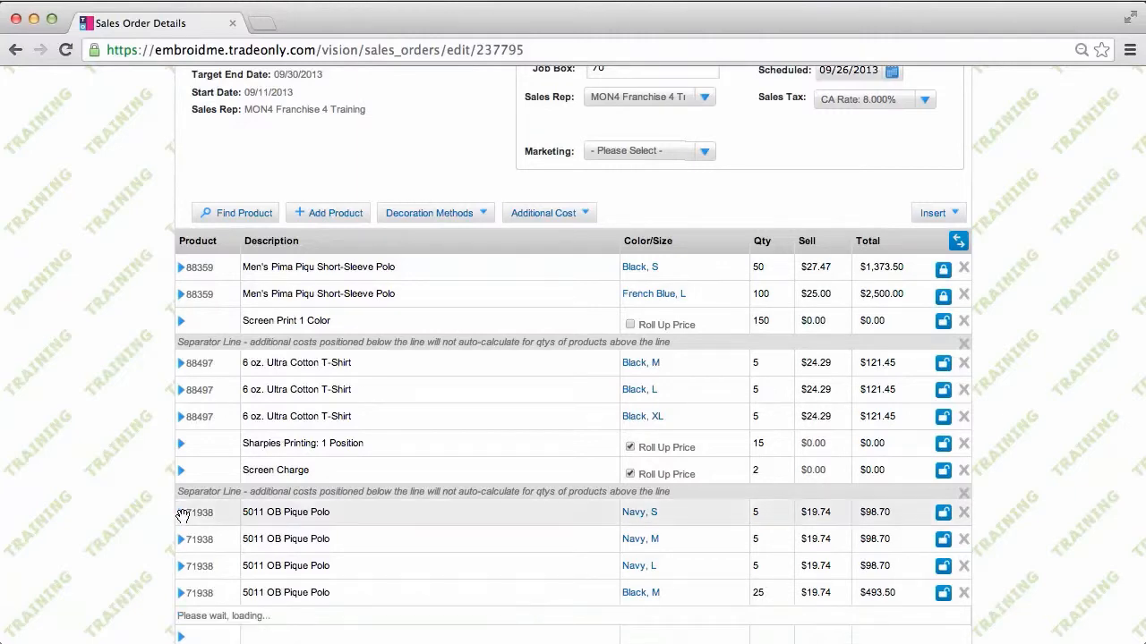
Enter 'Embroidery front left chest' as the 5011 OB Pique Polo's imprint details, then collapse the line
{"action": "scroll", "coordinate": [429, 567], "scroll_direction": "down", "scroll_amount": 5}
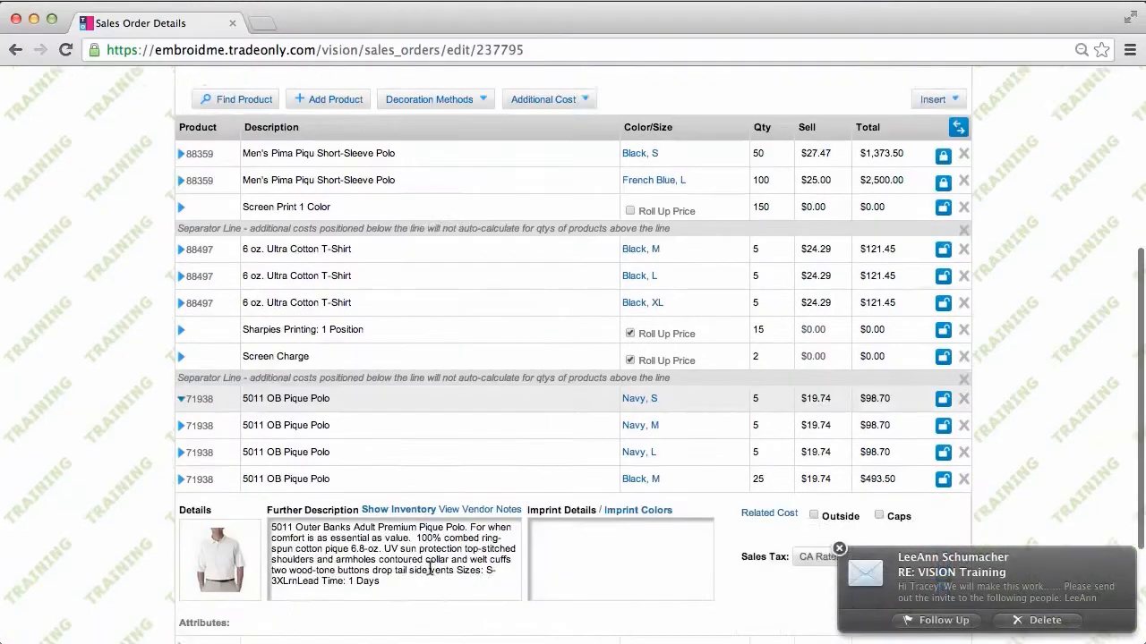
{"action": "scroll", "coordinate": [429, 567], "scroll_direction": "down", "scroll_amount": 1}
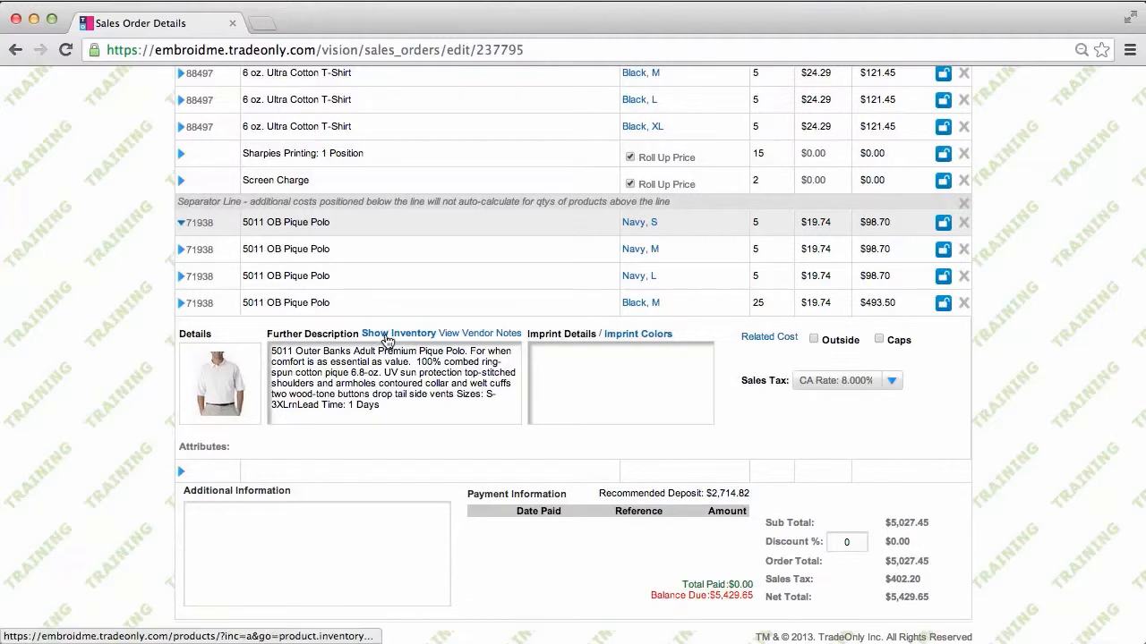
{"action": "left_click", "coordinate": [548, 356]}
{"action": "type", "text": "Embroidery f"}
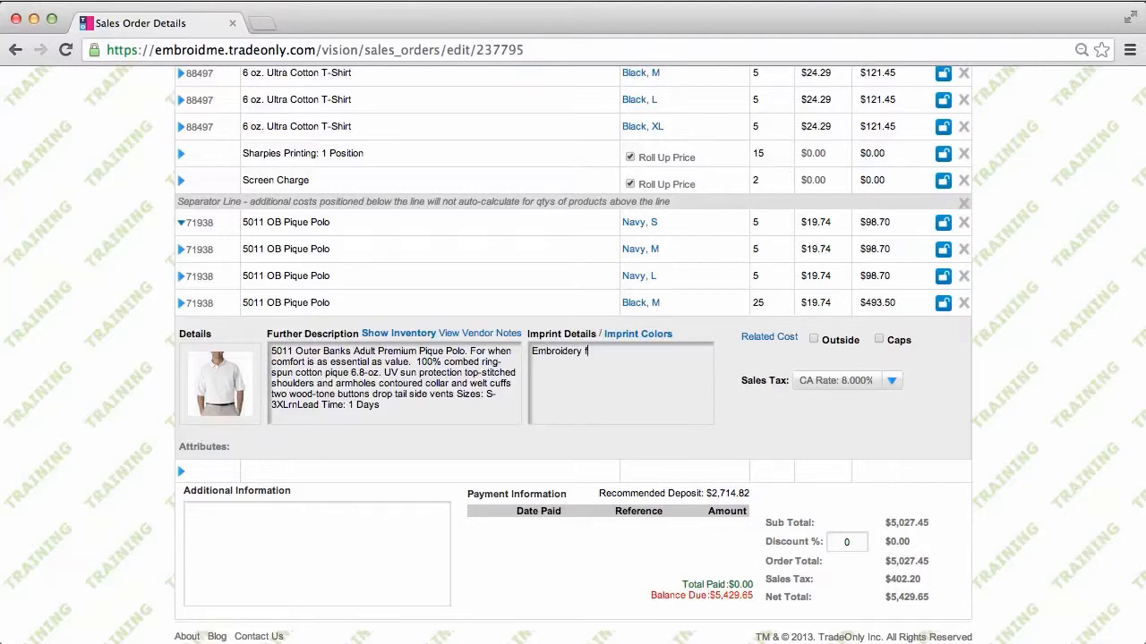
{"action": "type", "text": "ron left chest"}
{"action": "left_click", "coordinate": [602, 354]}
{"action": "type", "text": "t"}
{"action": "left_click", "coordinate": [180, 223]}
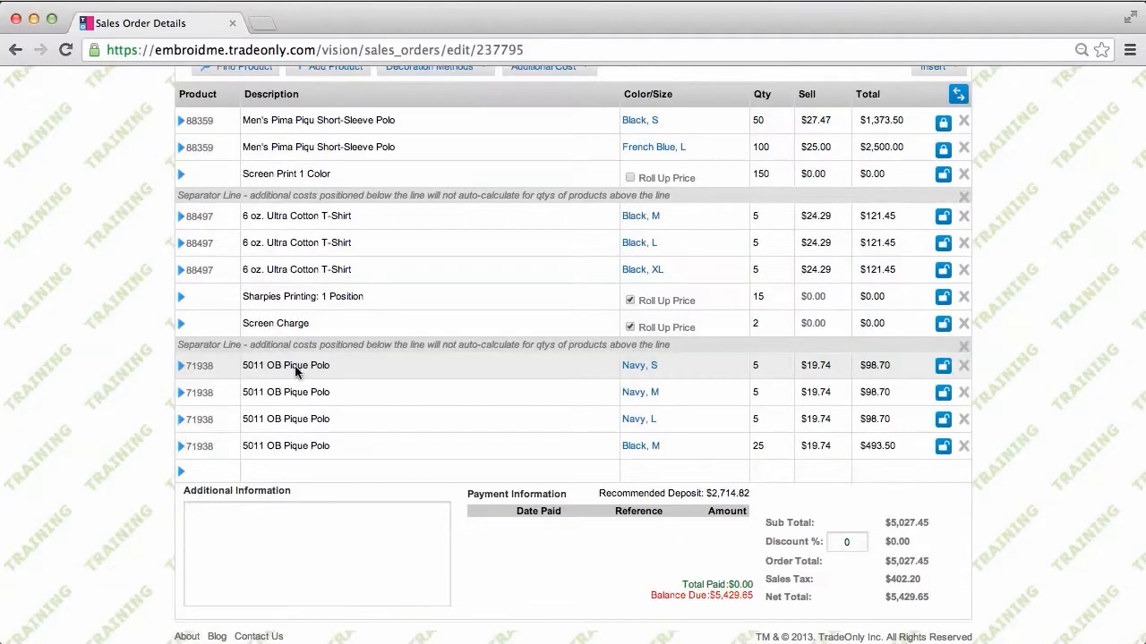
{"action": "scroll", "coordinate": [439, 310], "scroll_direction": "up", "scroll_amount": 2}
Add the Embroidery Good w/Stock decoration: 40 at $8.00 plus a $10.00 Embroidery Setup line
{"action": "scroll", "coordinate": [440, 310], "scroll_direction": "up", "scroll_amount": 1}
{"action": "left_click", "coordinate": [467, 187]}
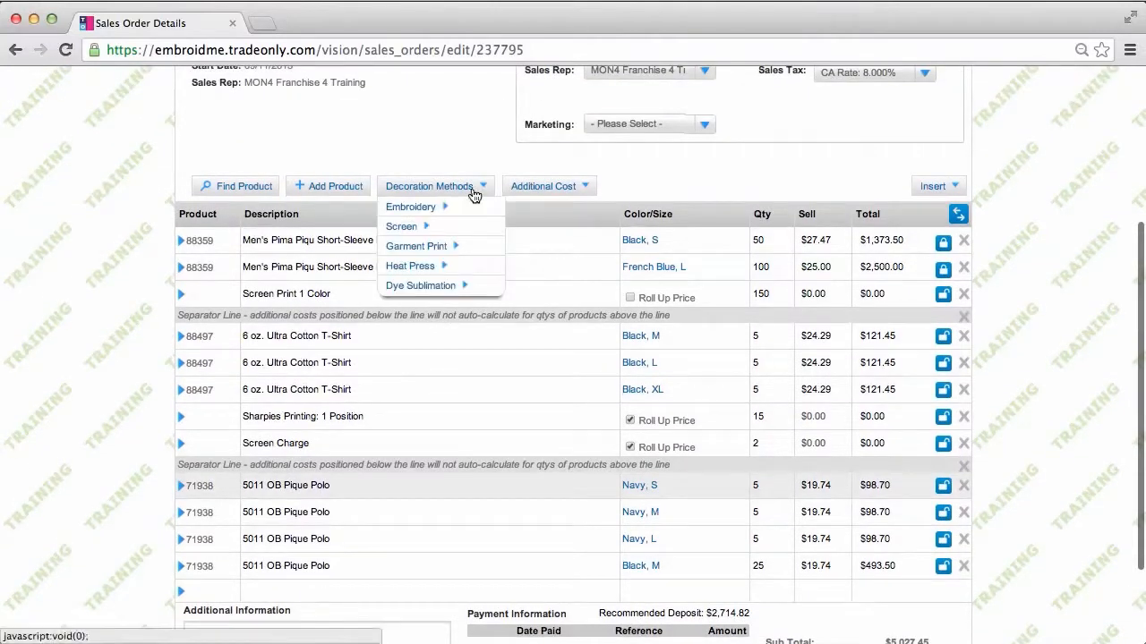
{"action": "mouse_move", "coordinate": [427, 208]}
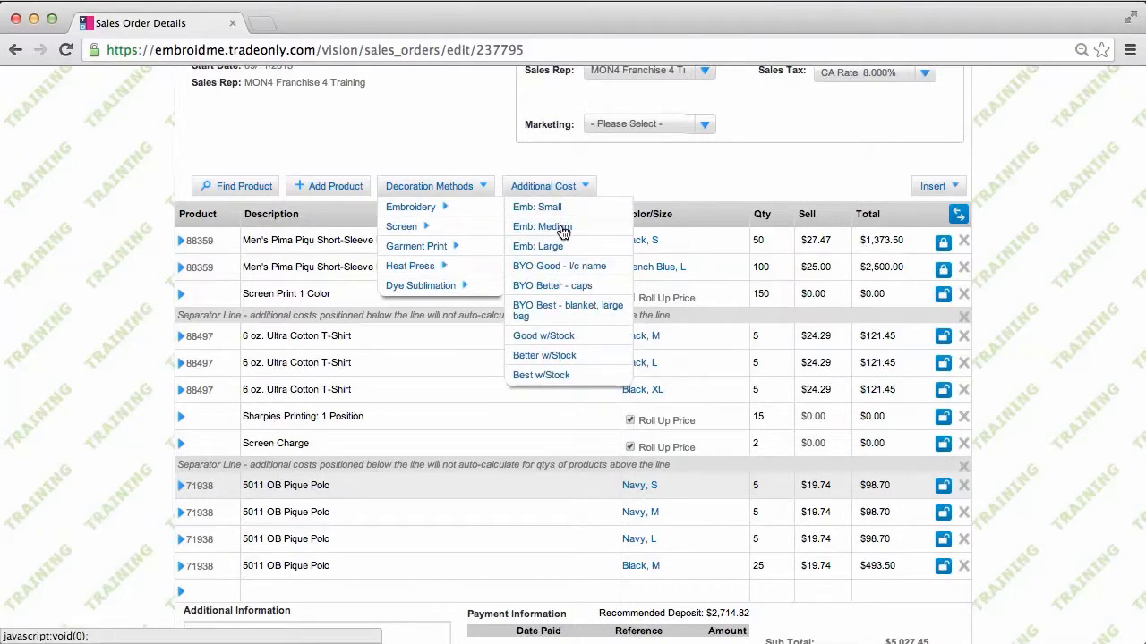
{"action": "left_click", "coordinate": [553, 340]}
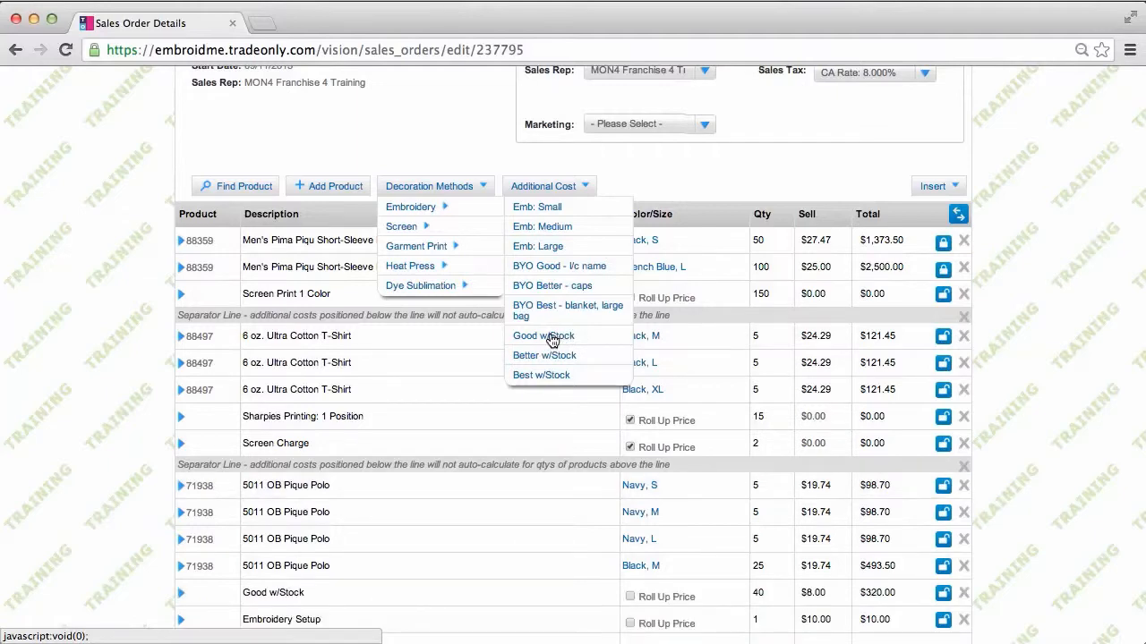
{"action": "scroll", "coordinate": [551, 340], "scroll_direction": "down", "scroll_amount": 5}
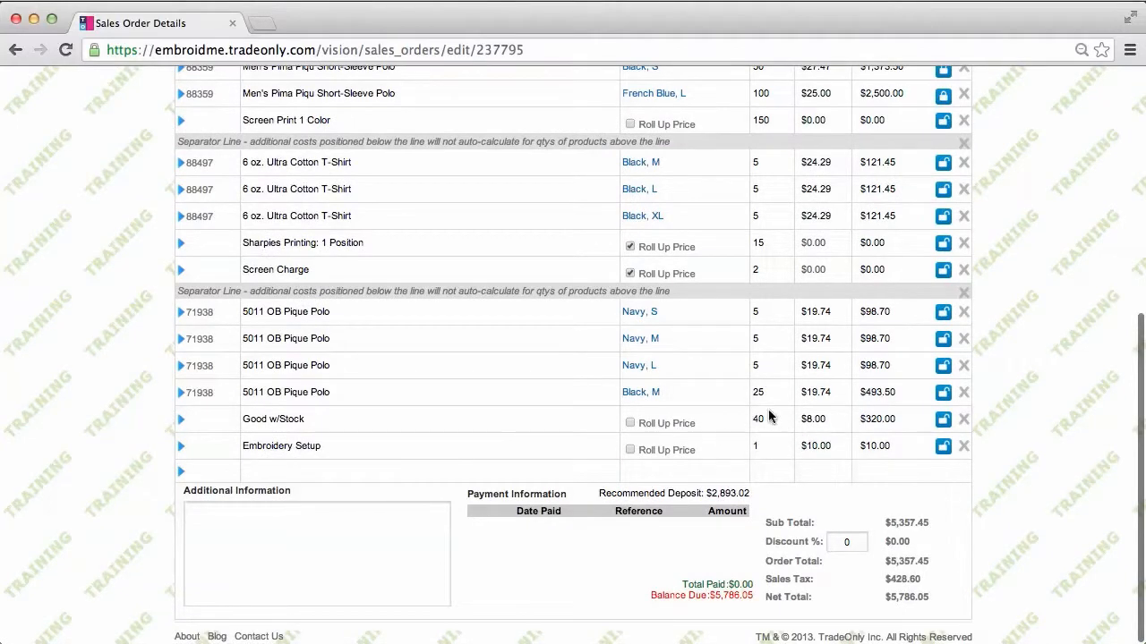
Roll the Good w/Stock and Embroidery Setup costs into the polo price, making it $27.99 each
{"action": "left_click", "coordinate": [631, 424]}
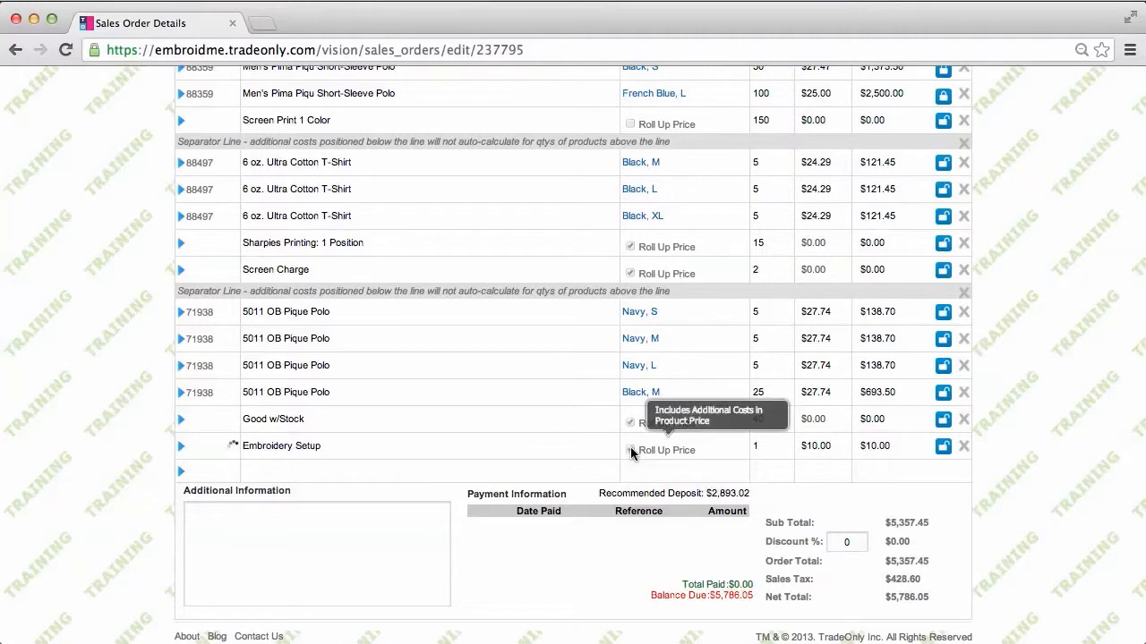
{"action": "left_click", "coordinate": [630, 451]}
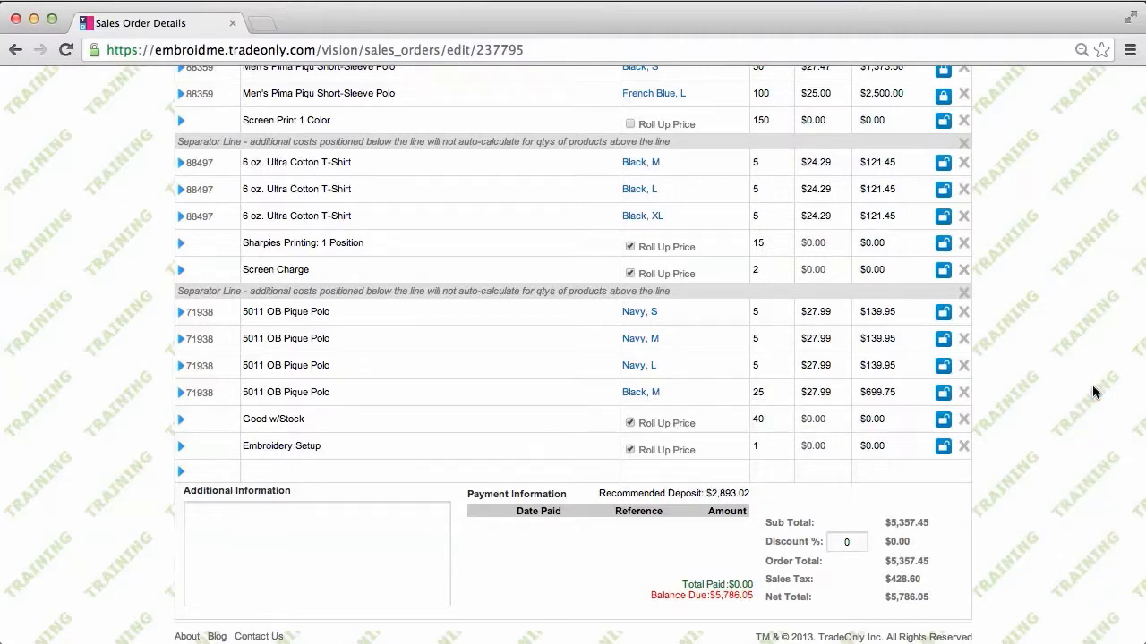
{"action": "scroll", "coordinate": [1092, 391], "scroll_direction": "up", "scroll_amount": 3}
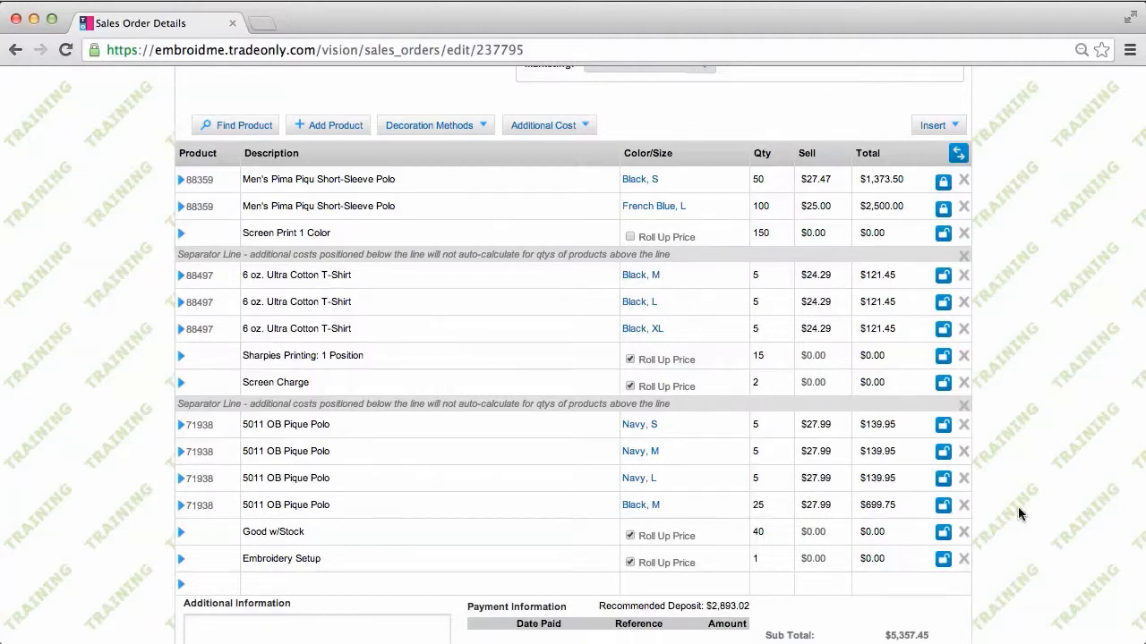
Return to the top of sales order SO237795 and go to its Design step
{"action": "scroll", "coordinate": [1018, 513], "scroll_direction": "up", "scroll_amount": 3}
{"action": "scroll", "coordinate": [1018, 513], "scroll_direction": "up", "scroll_amount": 1}
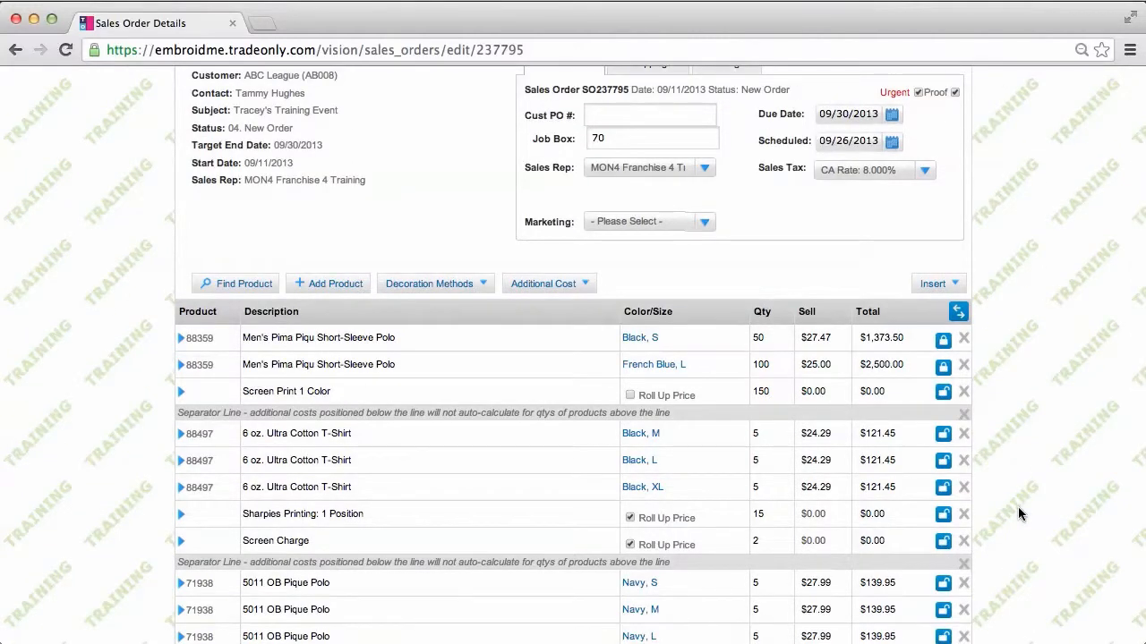
{"action": "scroll", "coordinate": [1019, 512], "scroll_direction": "up", "scroll_amount": 1}
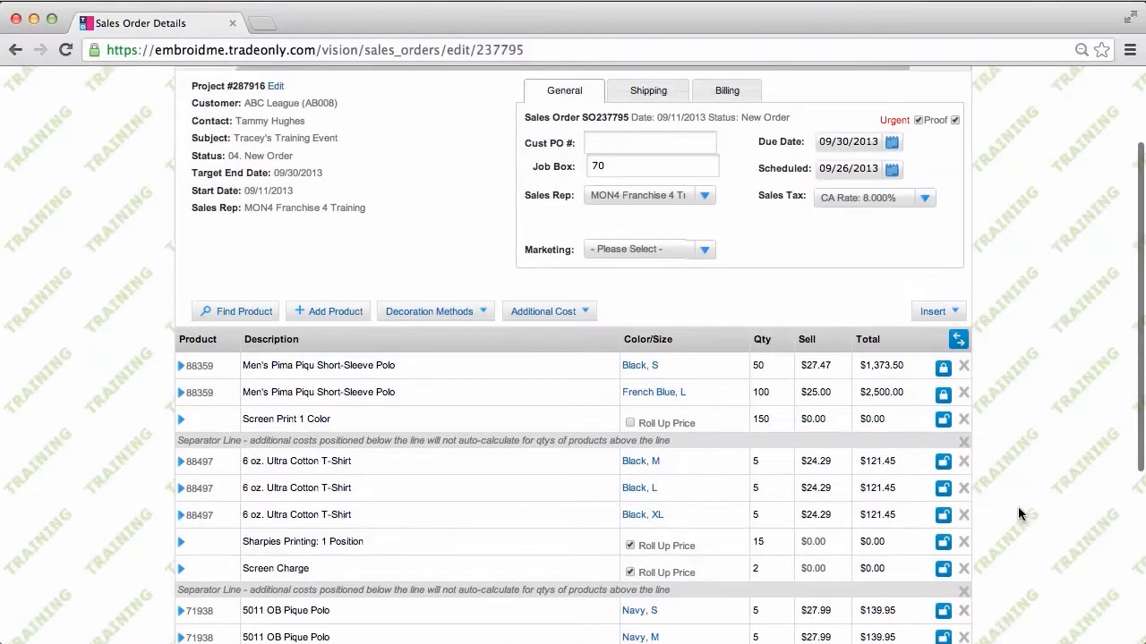
{"action": "scroll", "coordinate": [1019, 513], "scroll_direction": "up", "scroll_amount": 1}
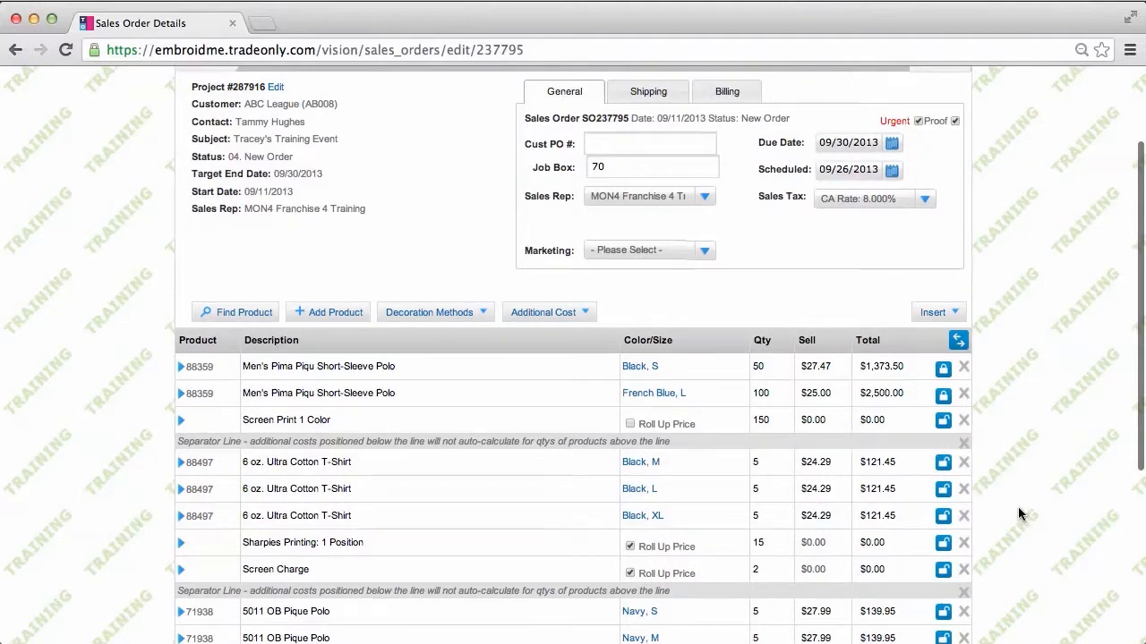
{"action": "scroll", "coordinate": [1019, 513], "scroll_direction": "up", "scroll_amount": 1}
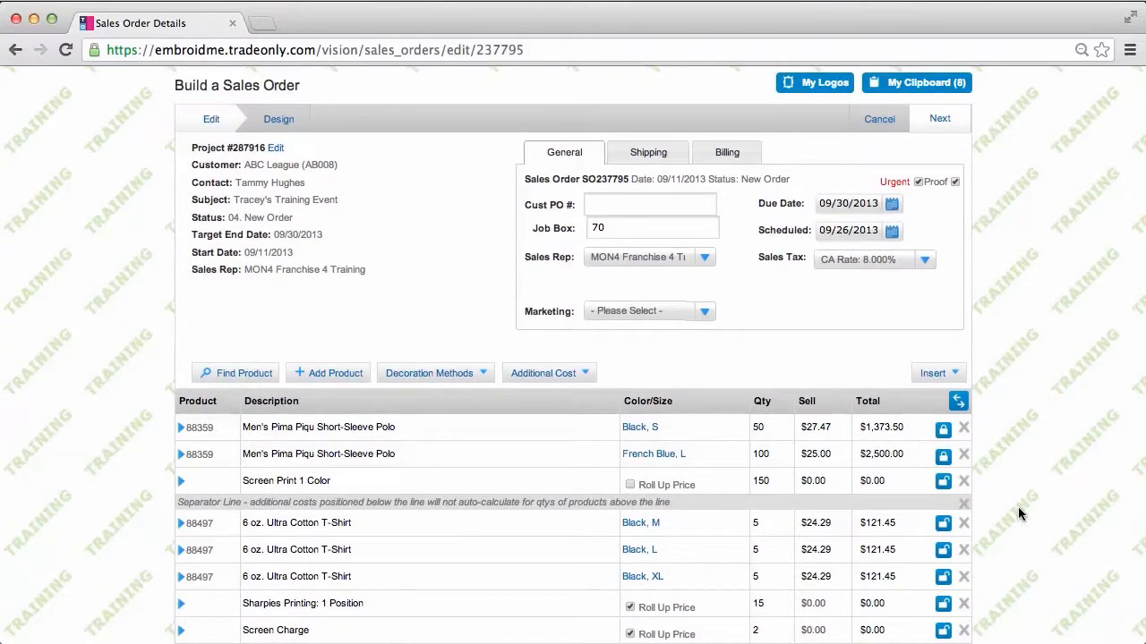
{"action": "left_click", "coordinate": [278, 120]}
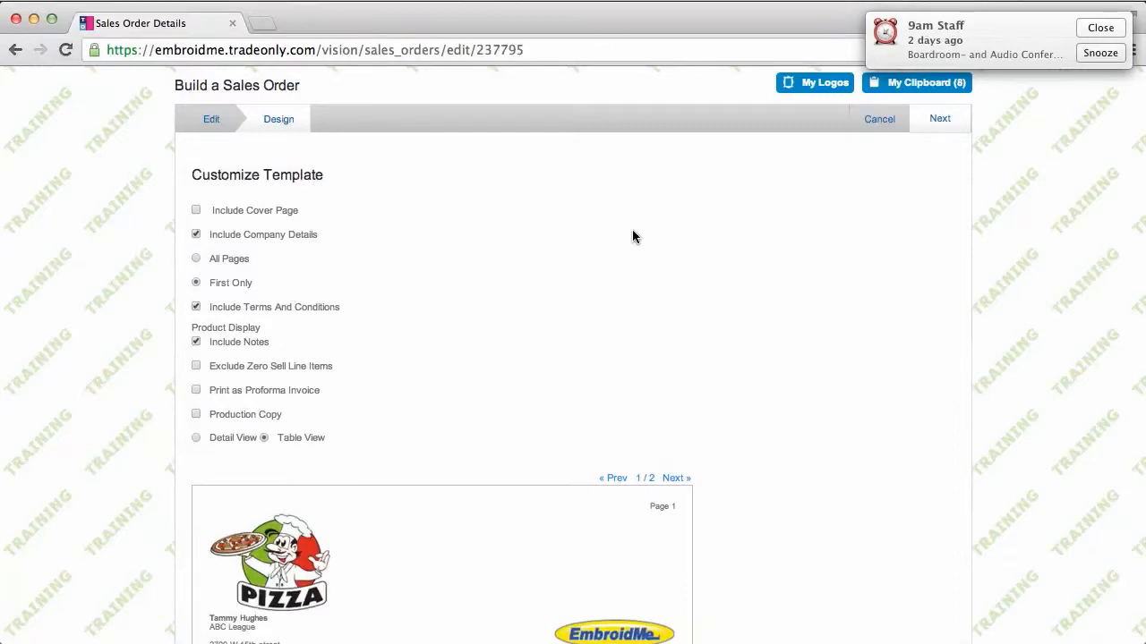
{"action": "scroll", "coordinate": [633, 231], "scroll_direction": "down", "scroll_amount": 5}
{"action": "scroll", "coordinate": [632, 229], "scroll_direction": "down", "scroll_amount": 1}
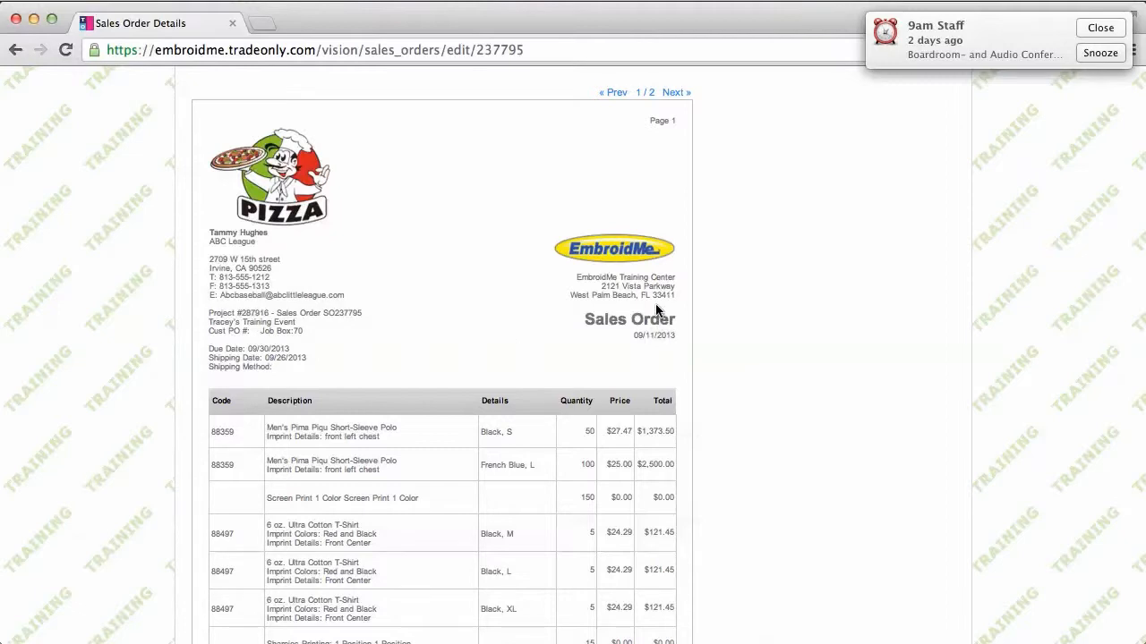
{"action": "scroll", "coordinate": [575, 352], "scroll_direction": "down", "scroll_amount": 1}
{"action": "scroll", "coordinate": [573, 352], "scroll_direction": "down", "scroll_amount": 4}
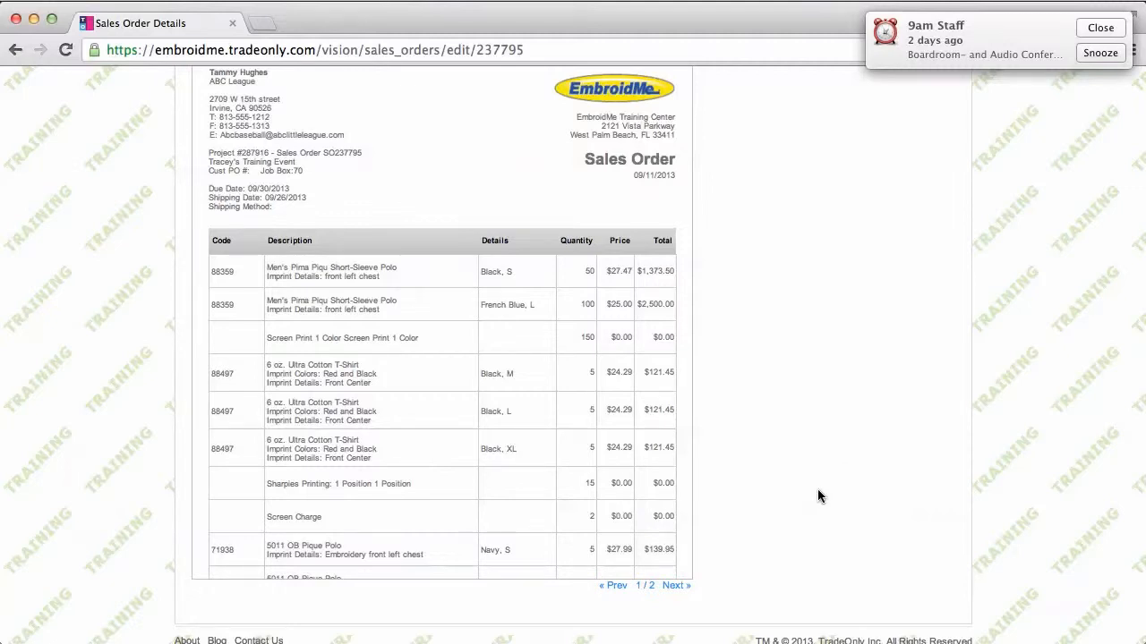
{"action": "scroll", "coordinate": [818, 496], "scroll_direction": "up", "scroll_amount": 5}
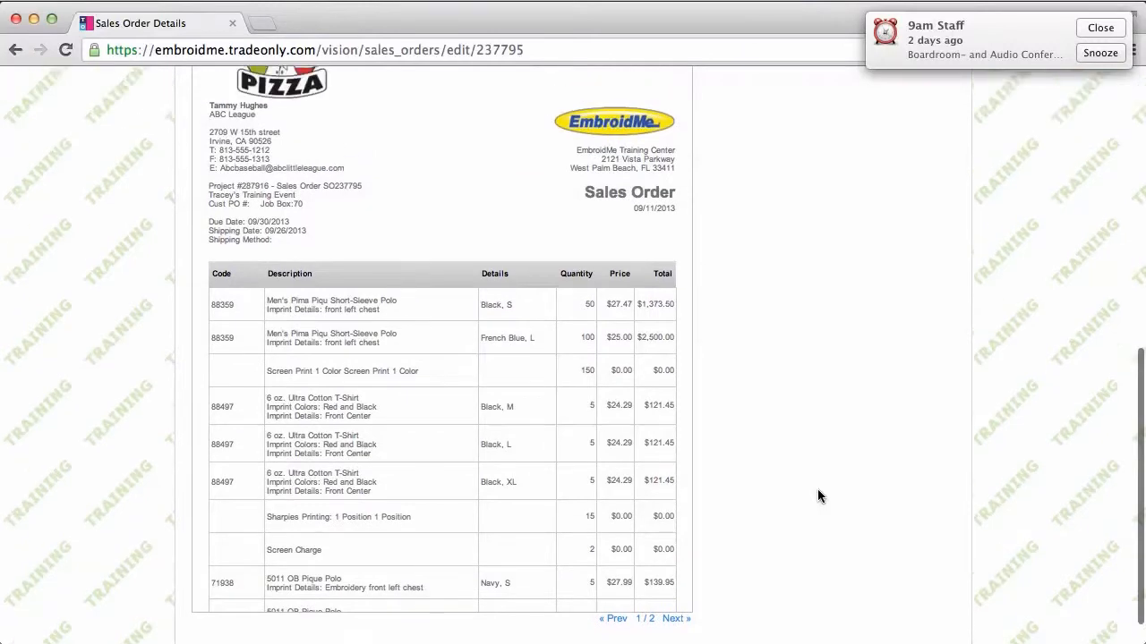
{"action": "scroll", "coordinate": [818, 496], "scroll_direction": "up", "scroll_amount": 8}
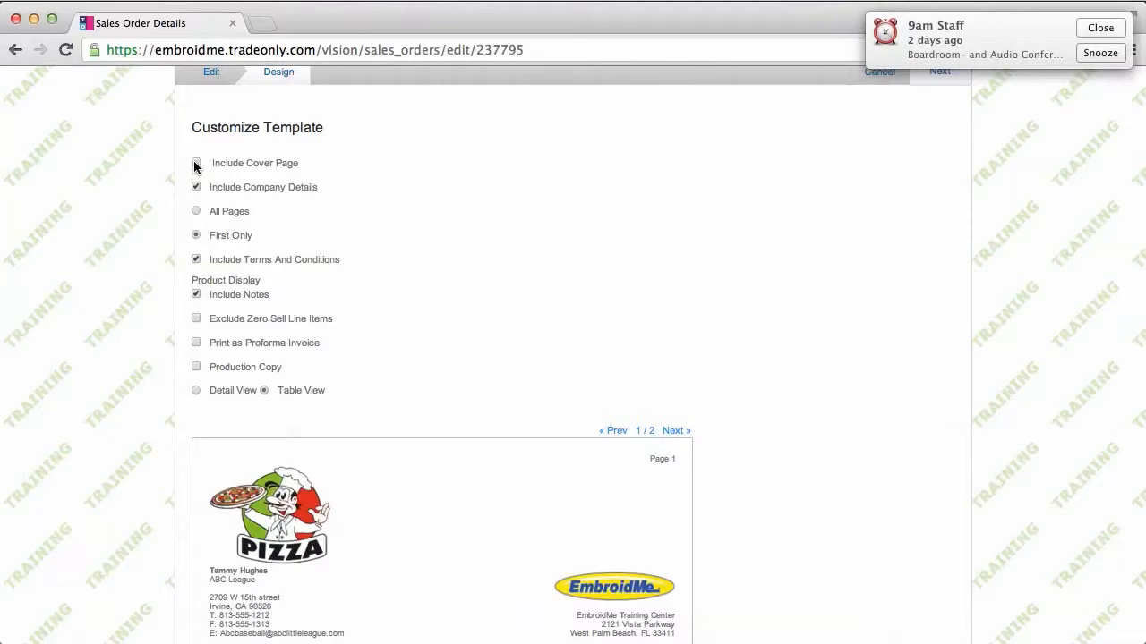
{"action": "left_click", "coordinate": [196, 165]}
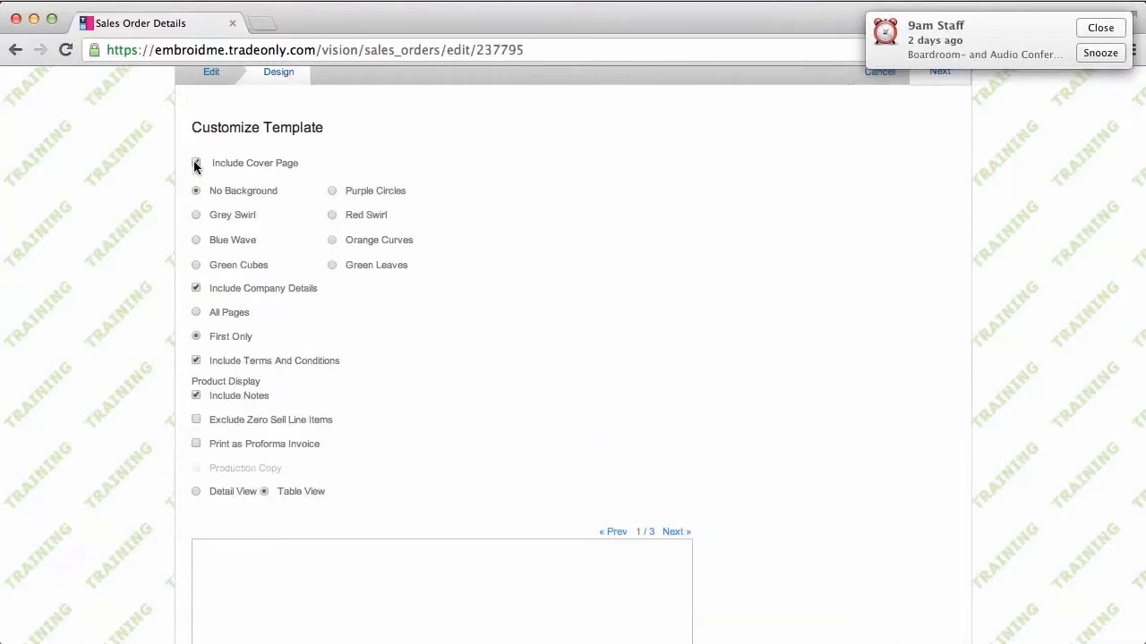
{"action": "left_click", "coordinate": [196, 216]}
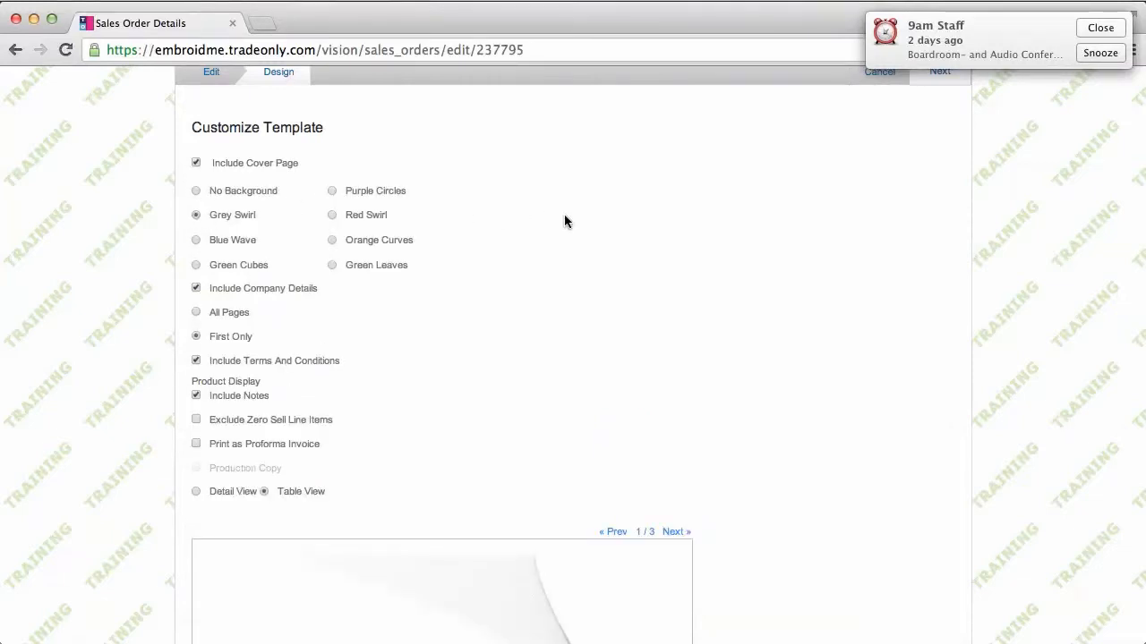
{"action": "scroll", "coordinate": [564, 220], "scroll_direction": "down", "scroll_amount": 5}
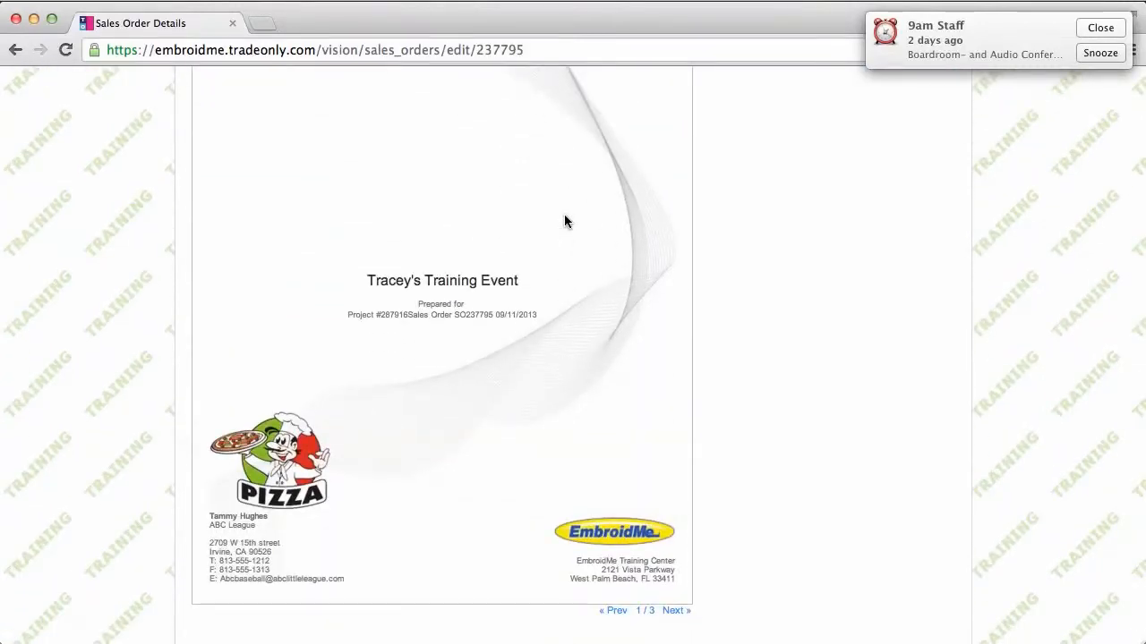
{"action": "scroll", "coordinate": [564, 220], "scroll_direction": "up", "scroll_amount": 5}
{"action": "scroll", "coordinate": [564, 220], "scroll_direction": "up", "scroll_amount": 3}
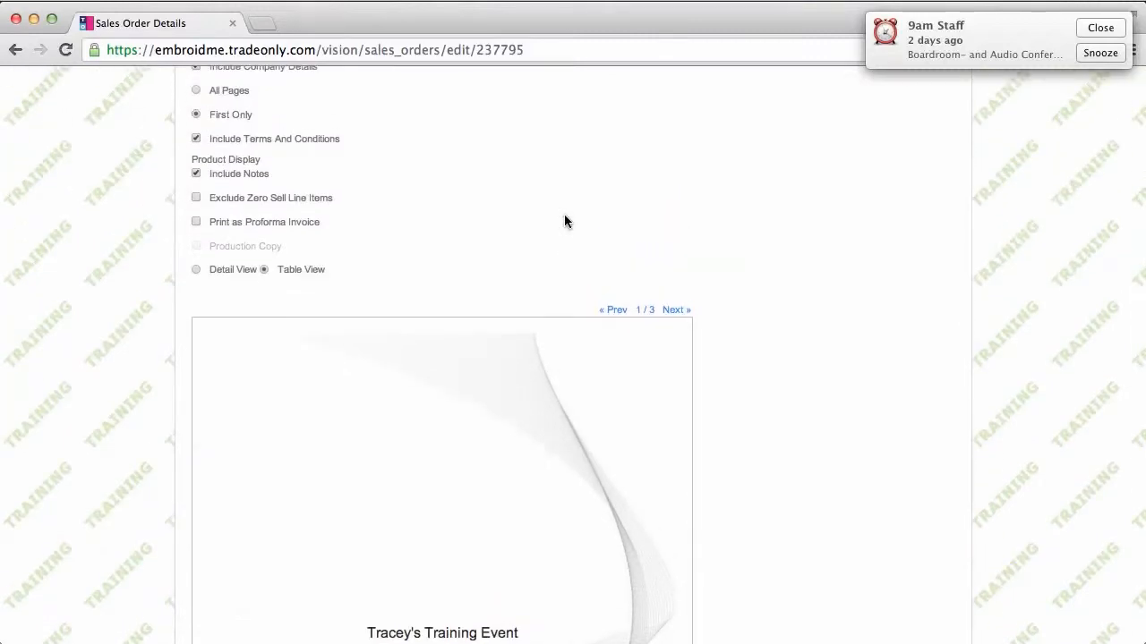
{"action": "scroll", "coordinate": [563, 220], "scroll_direction": "up", "scroll_amount": 4}
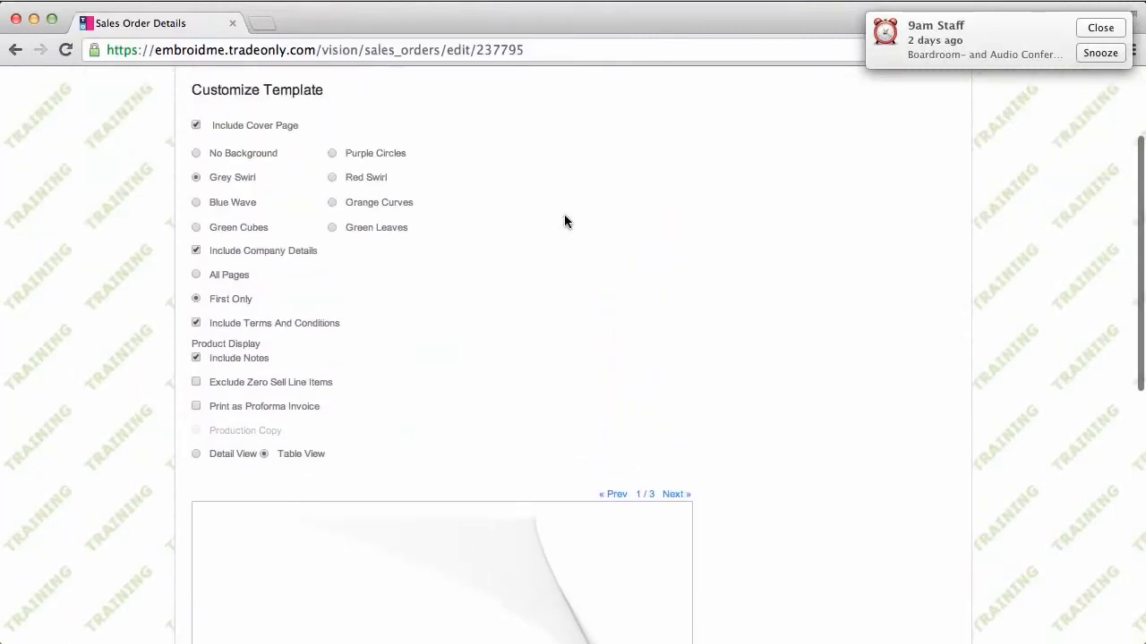
{"action": "left_click", "coordinate": [196, 133]}
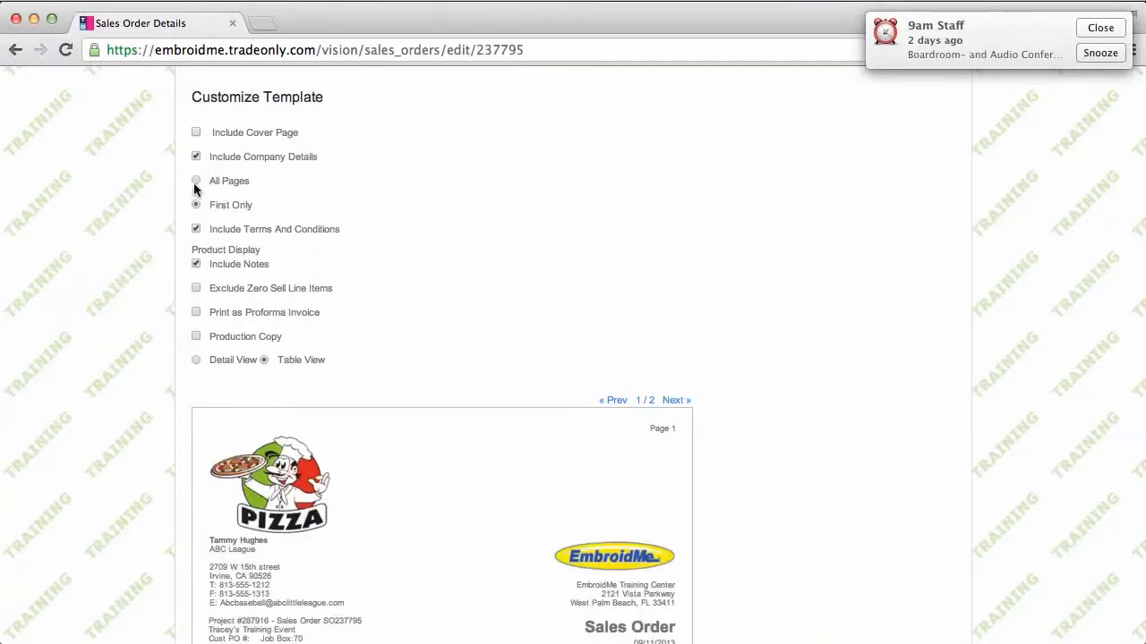
{"action": "left_click", "coordinate": [195, 289]}
{"action": "scroll", "coordinate": [557, 300], "scroll_direction": "down", "scroll_amount": 5}
{"action": "scroll", "coordinate": [557, 302], "scroll_direction": "down", "scroll_amount": 3}
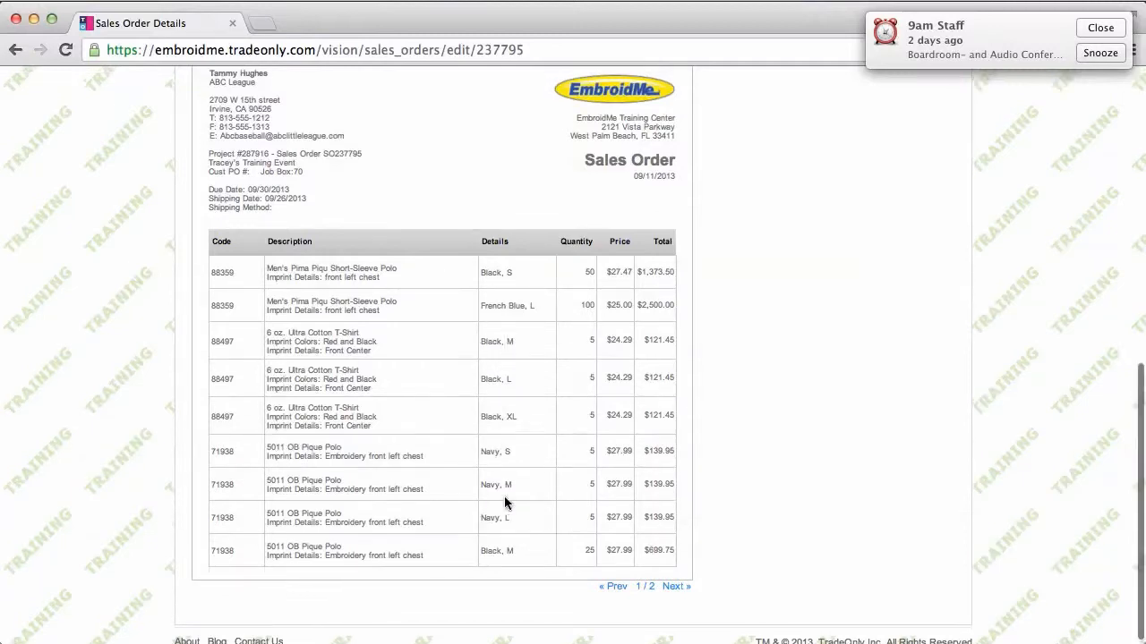
{"action": "scroll", "coordinate": [504, 503], "scroll_direction": "up", "scroll_amount": 5}
{"action": "scroll", "coordinate": [504, 498], "scroll_direction": "up", "scroll_amount": 1}
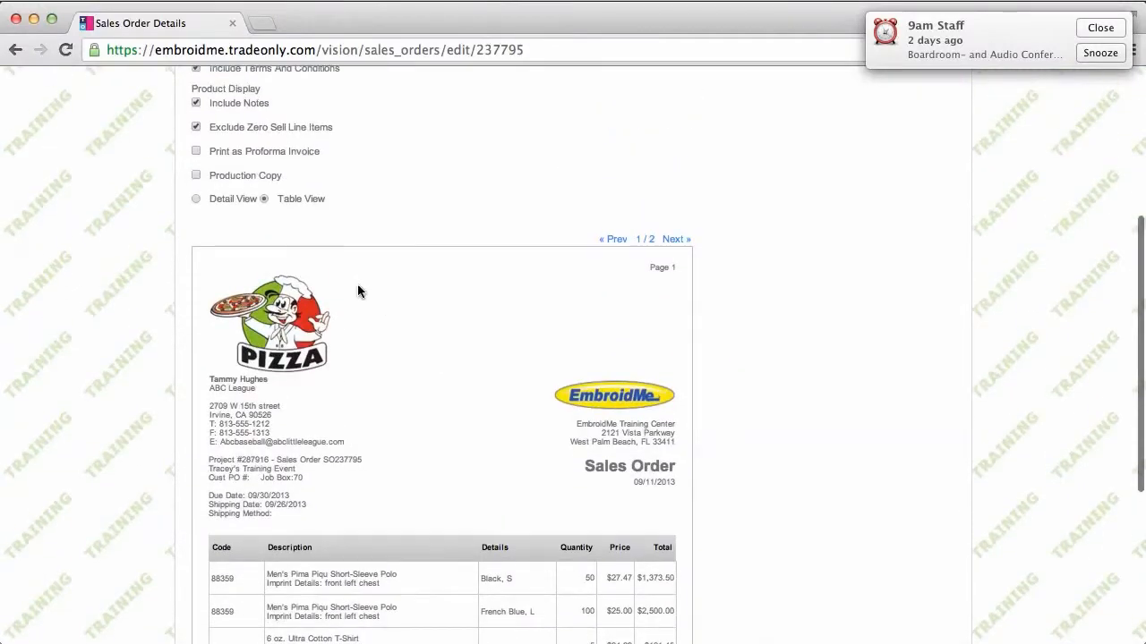
{"action": "left_click", "coordinate": [196, 130]}
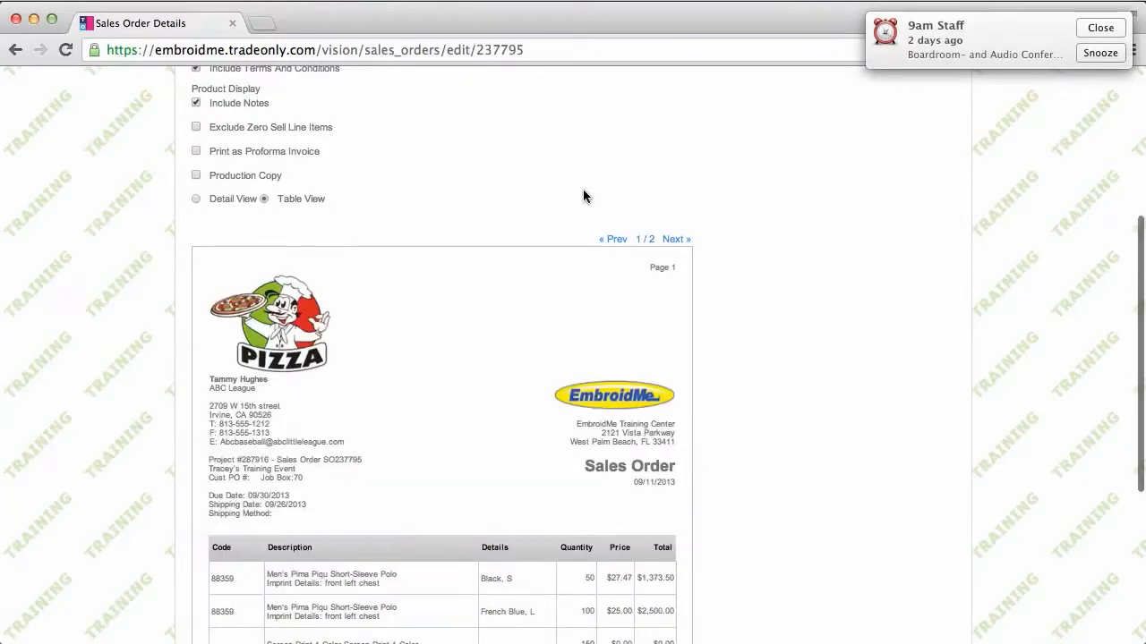
{"action": "scroll", "coordinate": [583, 191], "scroll_direction": "down", "scroll_amount": 5}
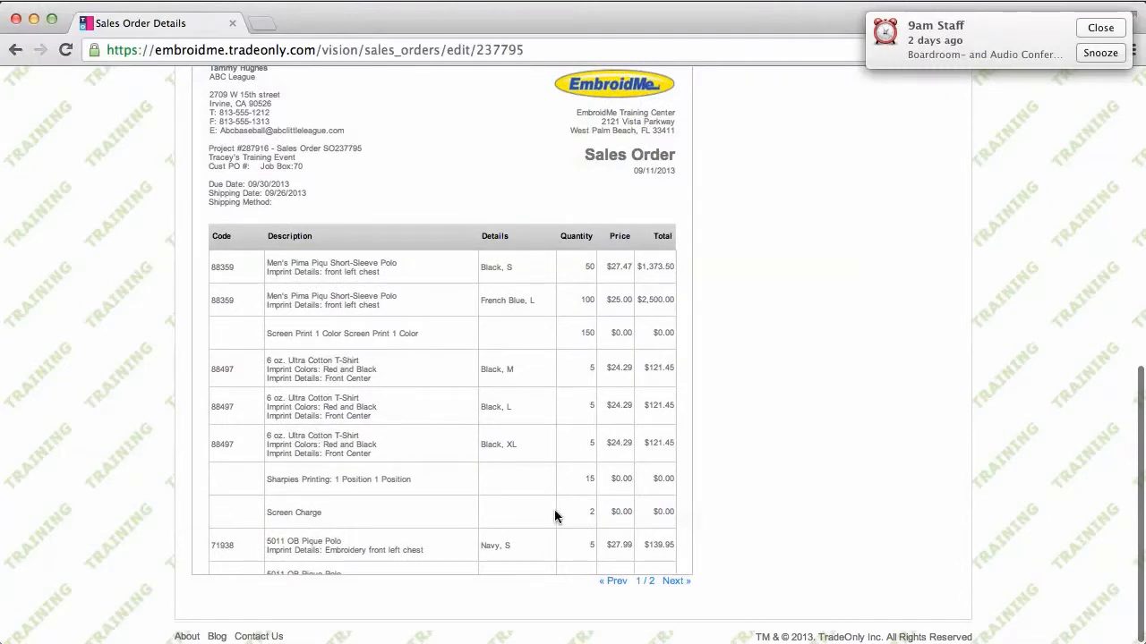
{"action": "scroll", "coordinate": [801, 381], "scroll_direction": "up", "scroll_amount": 5}
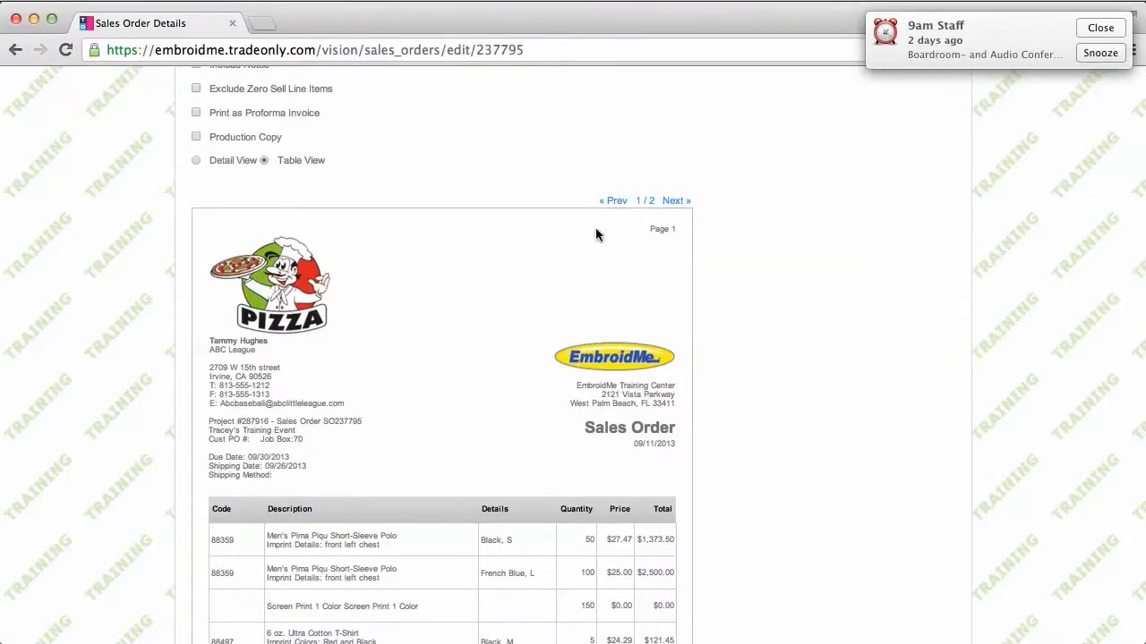
Switch the printout to Detail View with product images and preview page 2, showing the pique polo
{"action": "left_click", "coordinate": [196, 161]}
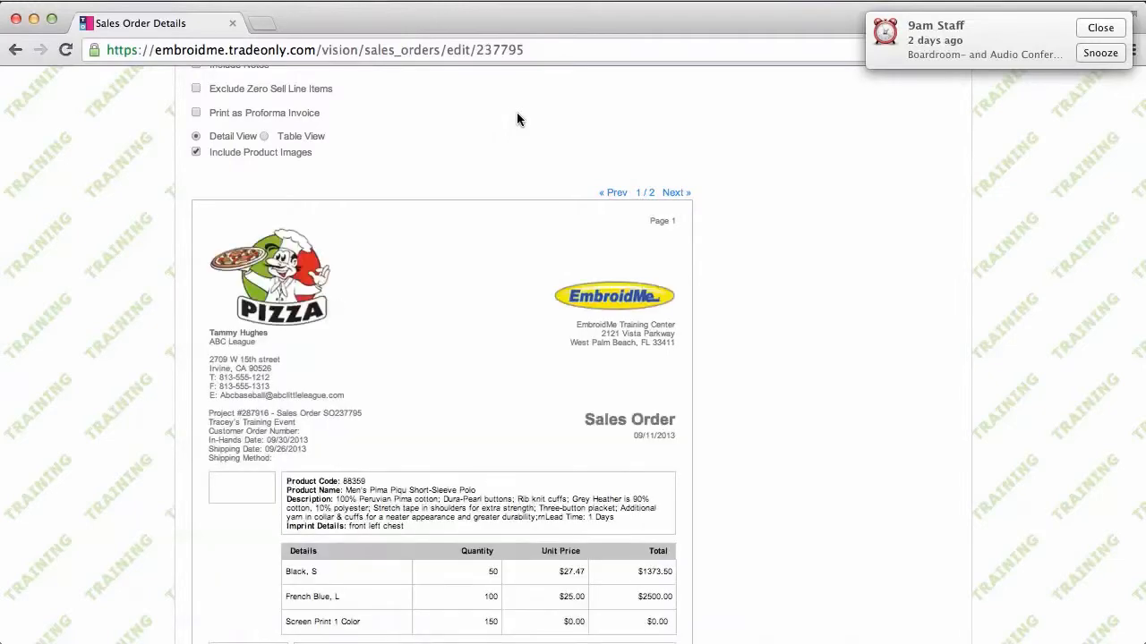
{"action": "scroll", "coordinate": [517, 119], "scroll_direction": "down", "scroll_amount": 1}
{"action": "scroll", "coordinate": [516, 119], "scroll_direction": "down", "scroll_amount": 5}
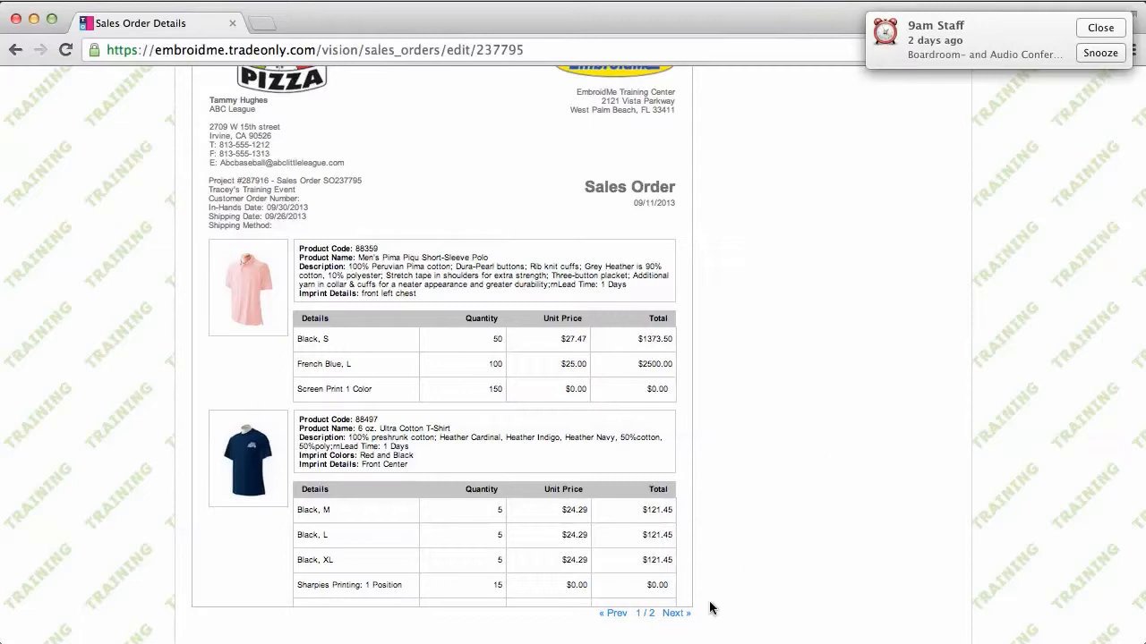
{"action": "left_click", "coordinate": [676, 614]}
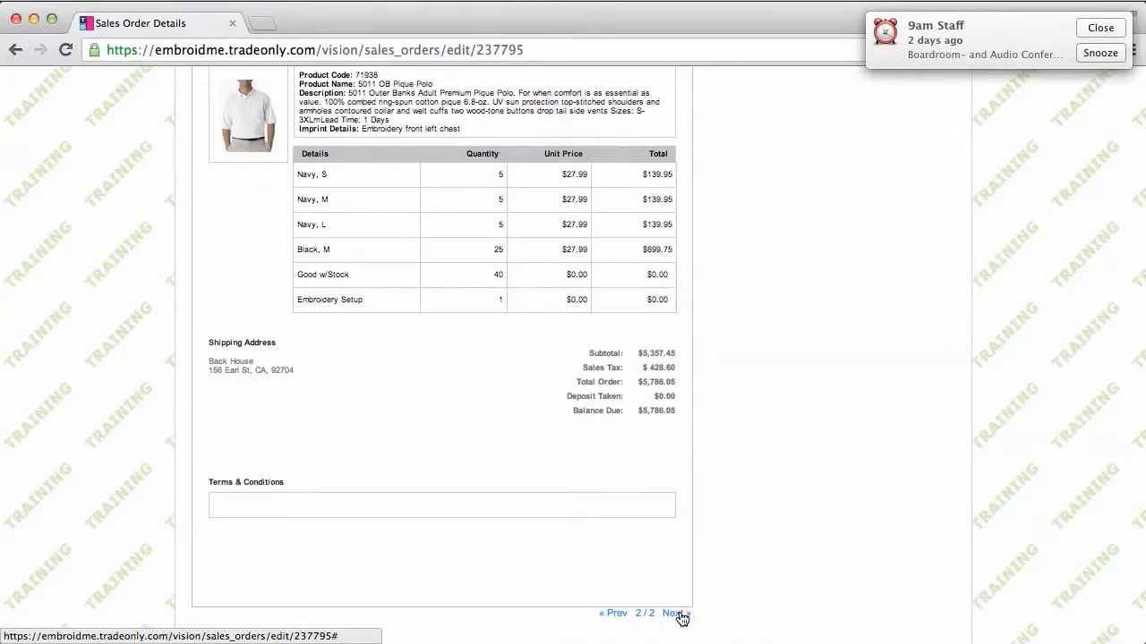
{"action": "scroll", "coordinate": [822, 406], "scroll_direction": "down", "scroll_amount": 2}
{"action": "scroll", "coordinate": [822, 406], "scroll_direction": "up", "scroll_amount": 5}
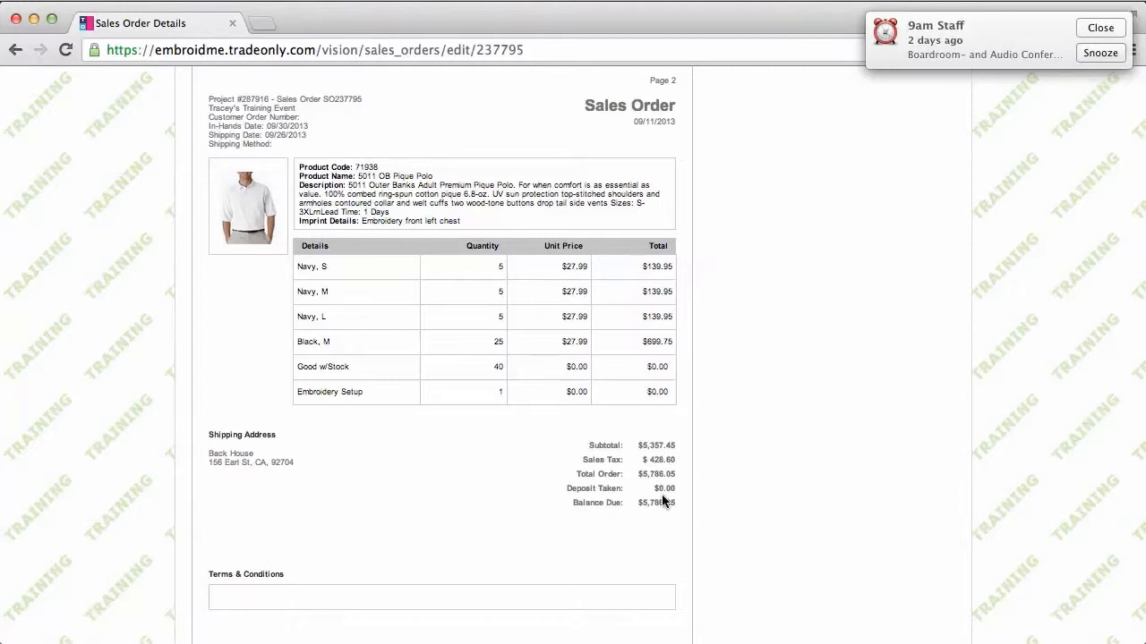
{"action": "scroll", "coordinate": [802, 467], "scroll_direction": "up", "scroll_amount": 5}
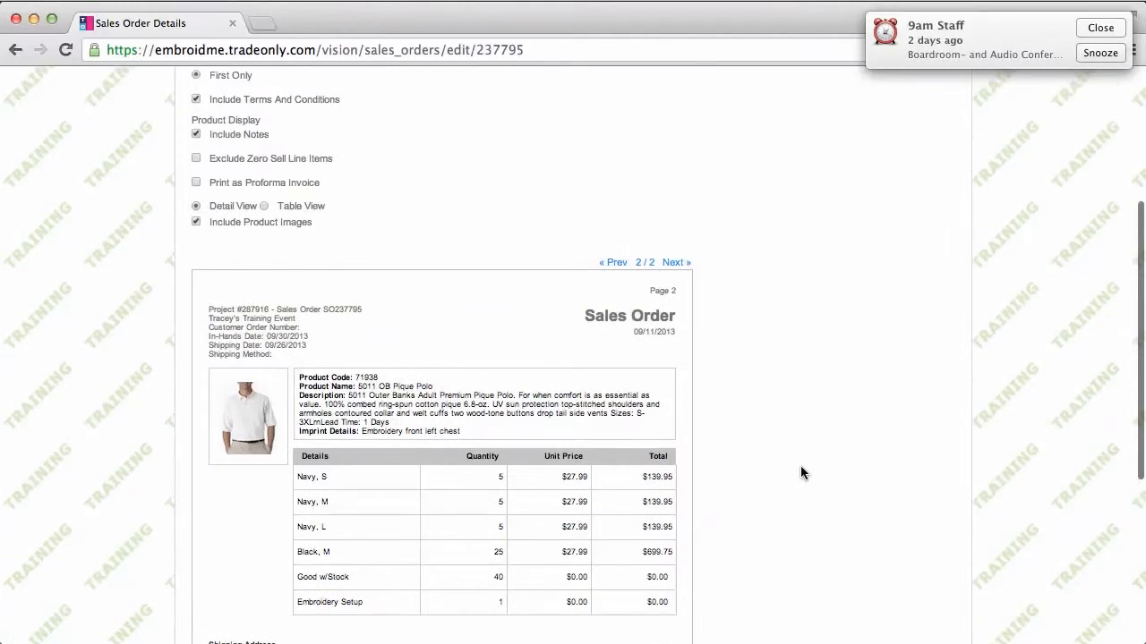
{"action": "scroll", "coordinate": [800, 465], "scroll_direction": "up", "scroll_amount": 3}
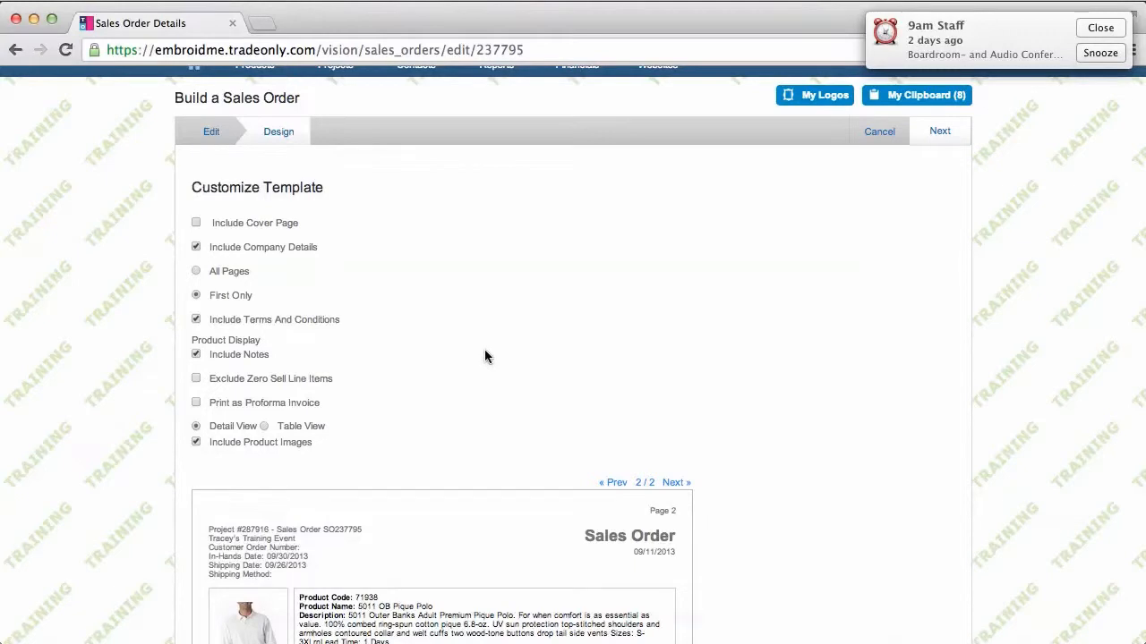
Return to the Edit step, browse My Logos, then expand and collapse the first Pima polo line
{"action": "scroll", "coordinate": [484, 350], "scroll_direction": "up", "scroll_amount": 1}
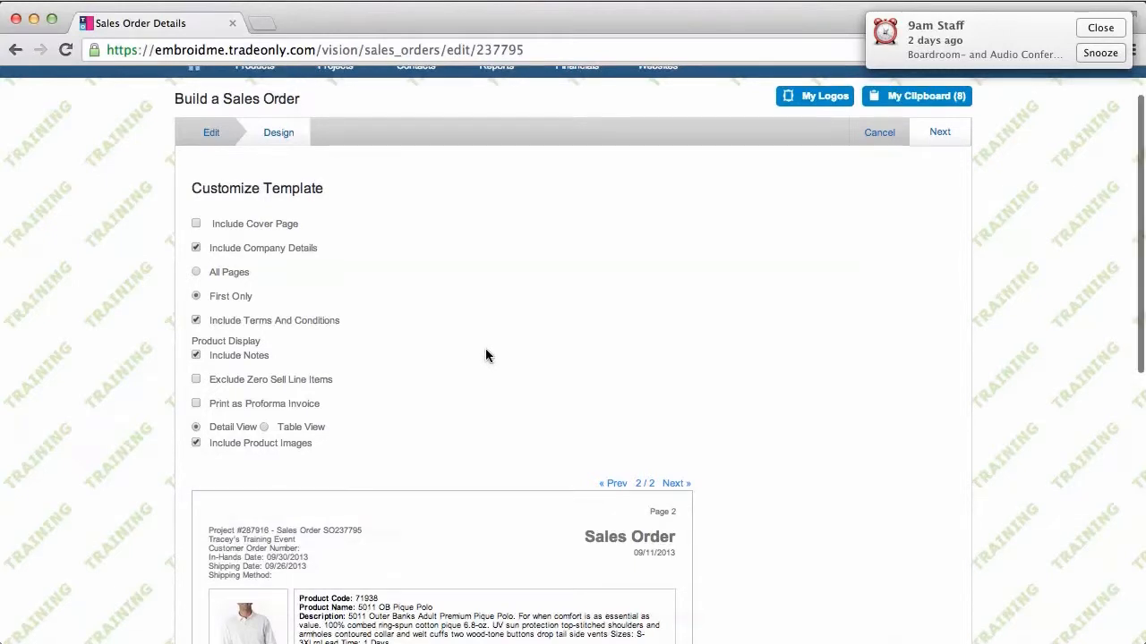
{"action": "left_click", "coordinate": [210, 134]}
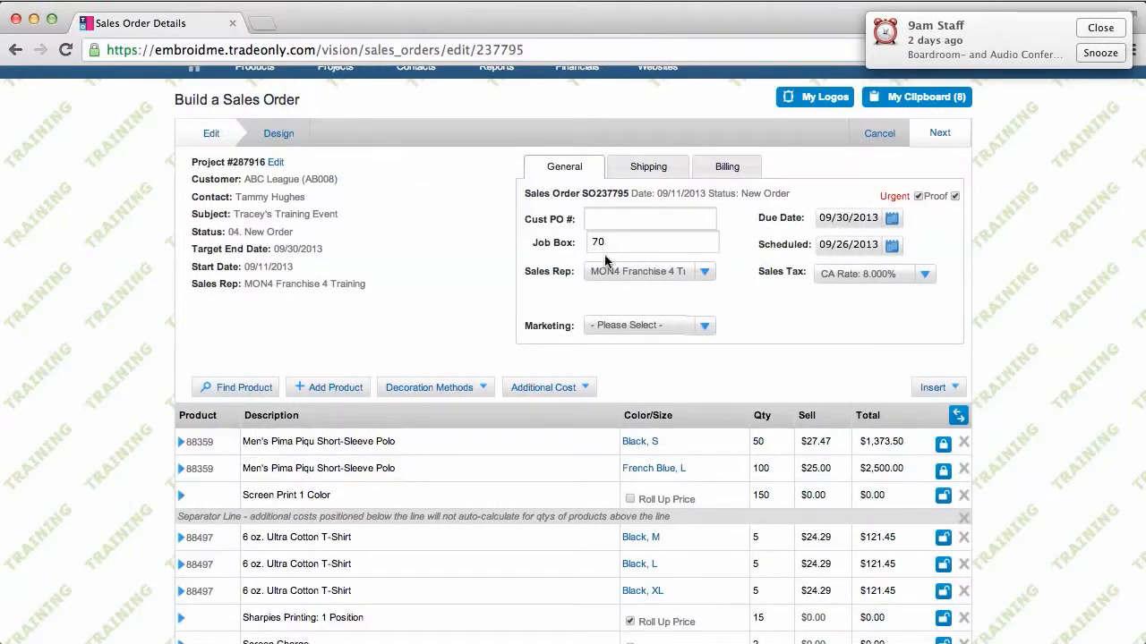
{"action": "left_click", "coordinate": [818, 98]}
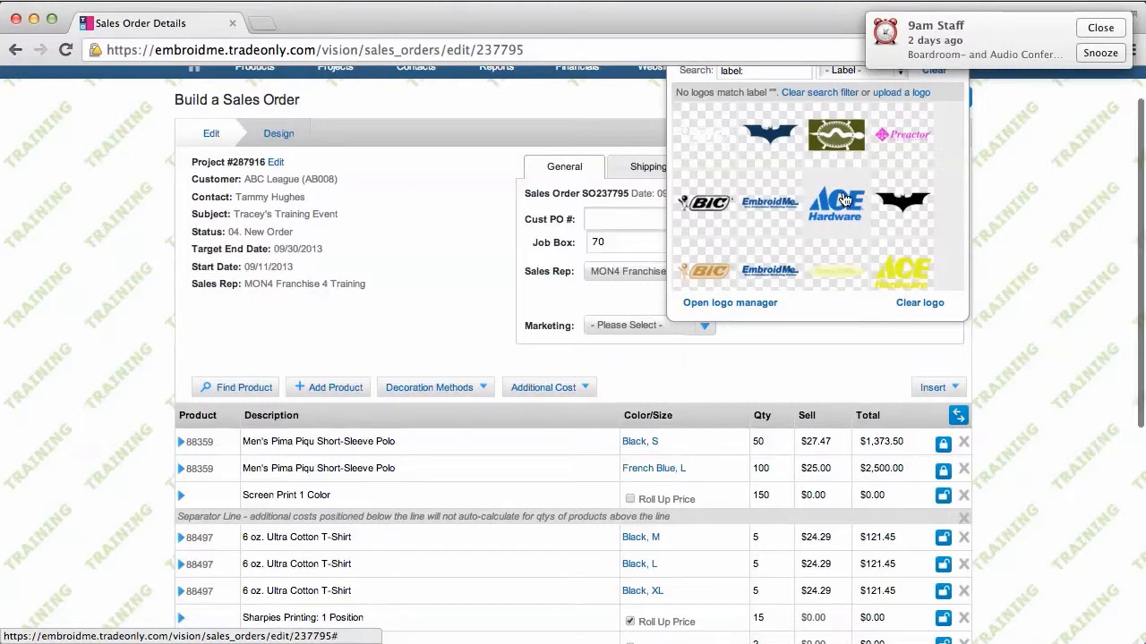
{"action": "scroll", "coordinate": [841, 206], "scroll_direction": "down", "scroll_amount": 3}
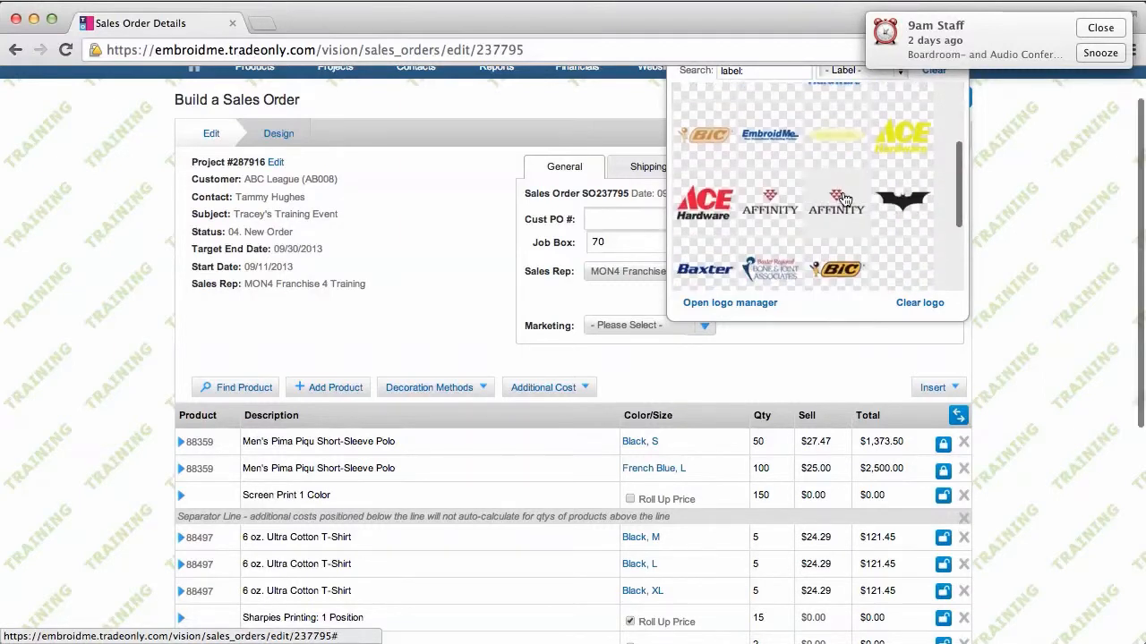
{"action": "left_click", "coordinate": [702, 203]}
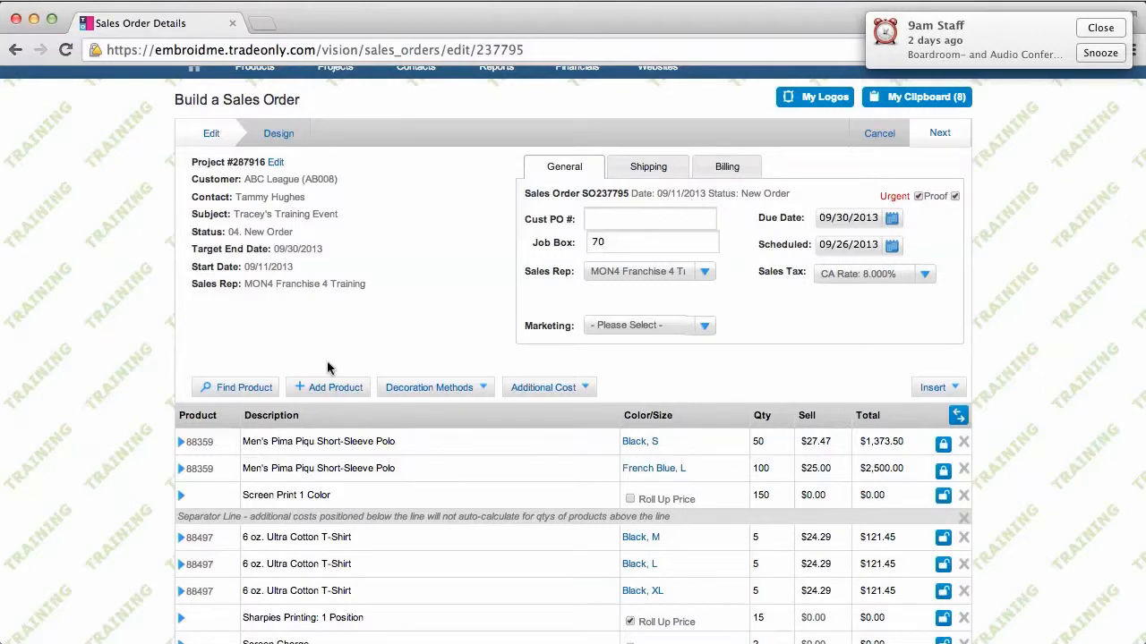
{"action": "left_click", "coordinate": [182, 442]}
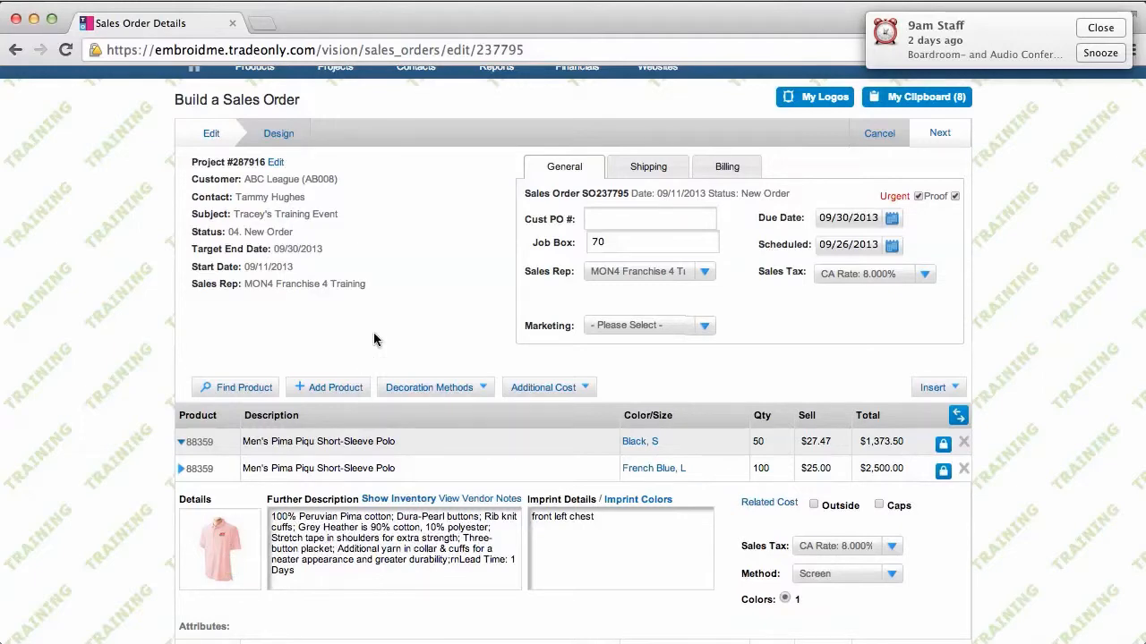
{"action": "left_click", "coordinate": [181, 443]}
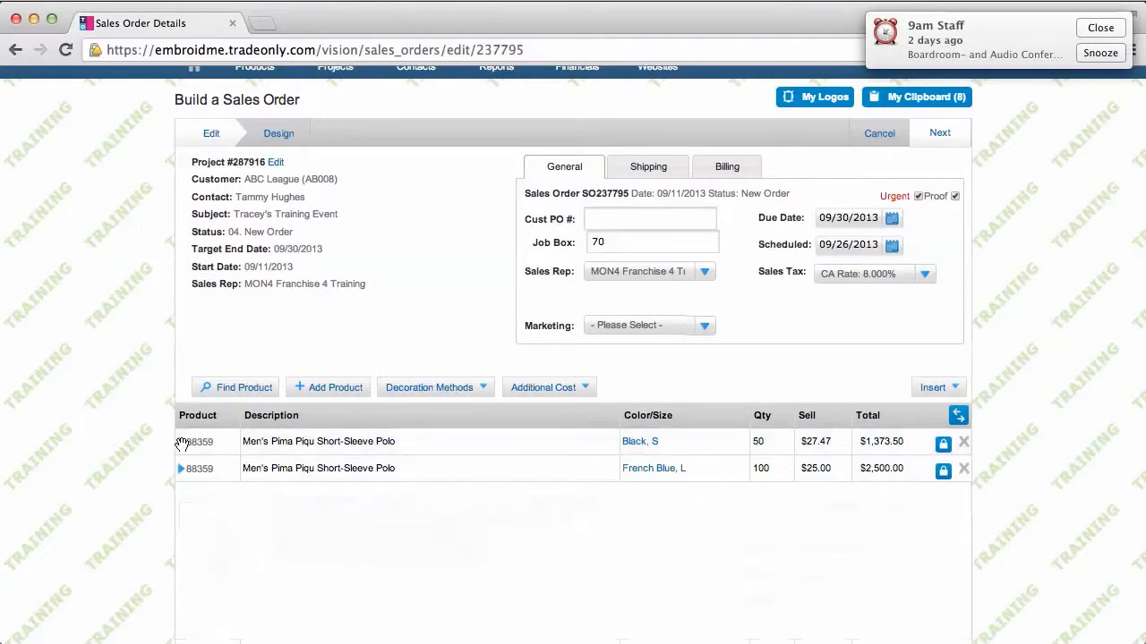
{"action": "left_click", "coordinate": [278, 134]}
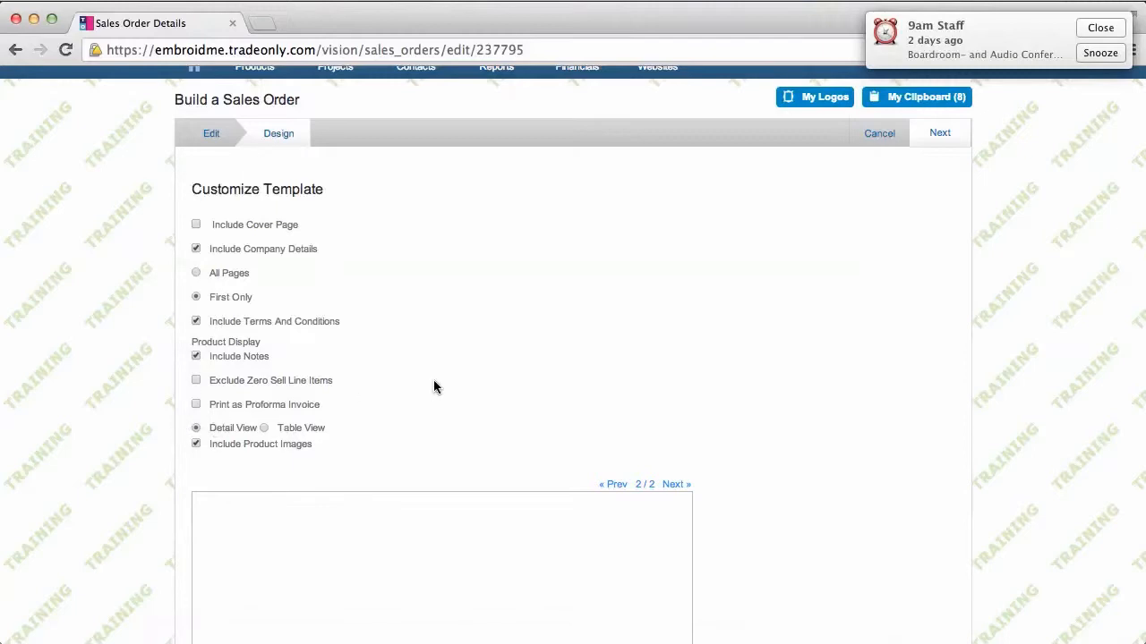
{"action": "scroll", "coordinate": [434, 386], "scroll_direction": "down", "scroll_amount": 5}
{"action": "scroll", "coordinate": [433, 379], "scroll_direction": "down", "scroll_amount": 2}
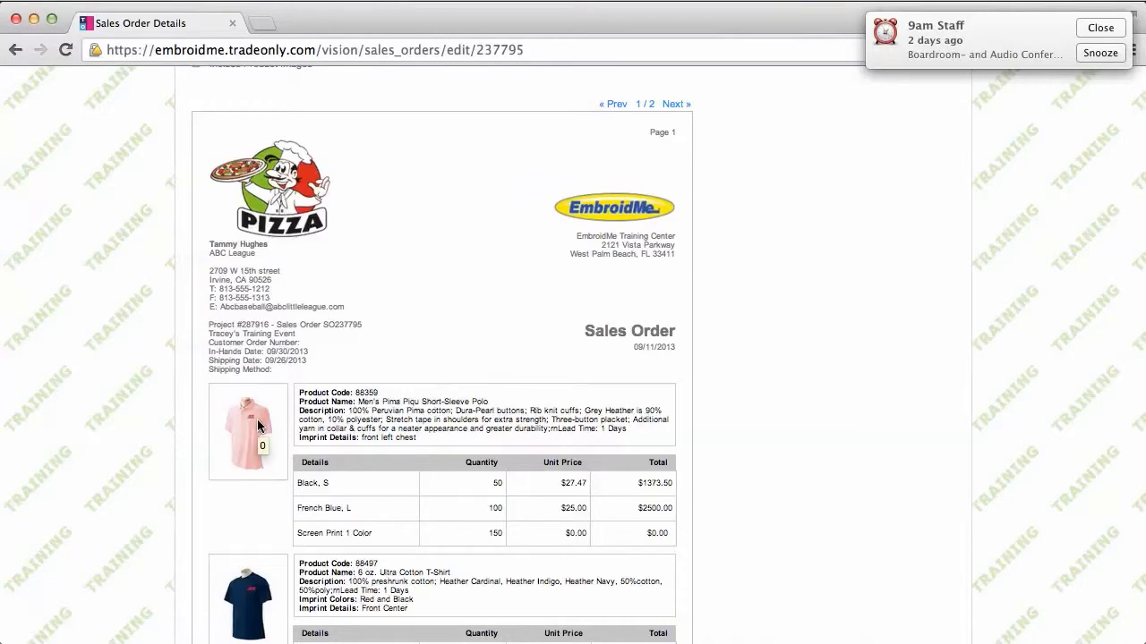
{"action": "scroll", "coordinate": [257, 419], "scroll_direction": "down", "scroll_amount": 3}
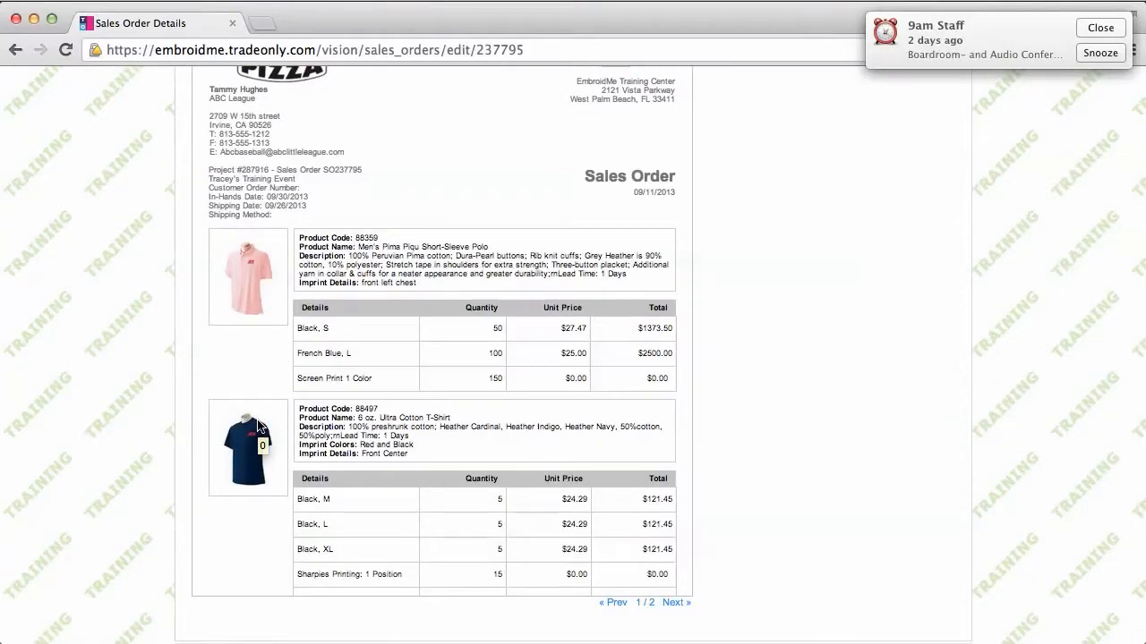
{"action": "scroll", "coordinate": [257, 419], "scroll_direction": "up", "scroll_amount": 10}
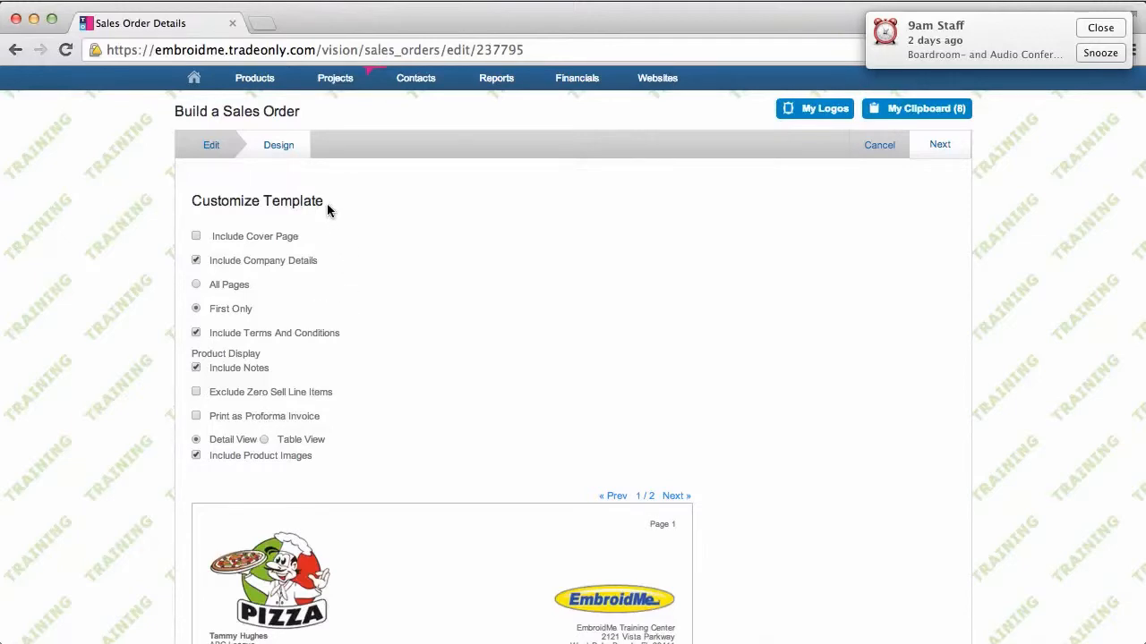
{"action": "left_click", "coordinate": [212, 146]}
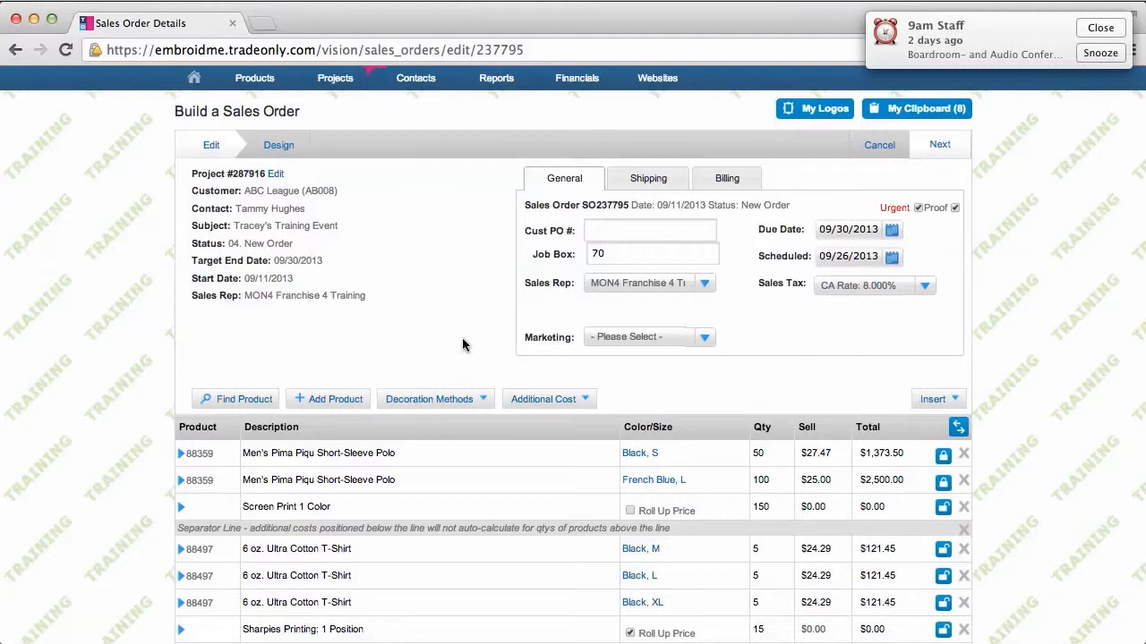
{"action": "scroll", "coordinate": [1025, 314], "scroll_direction": "up", "scroll_amount": 1}
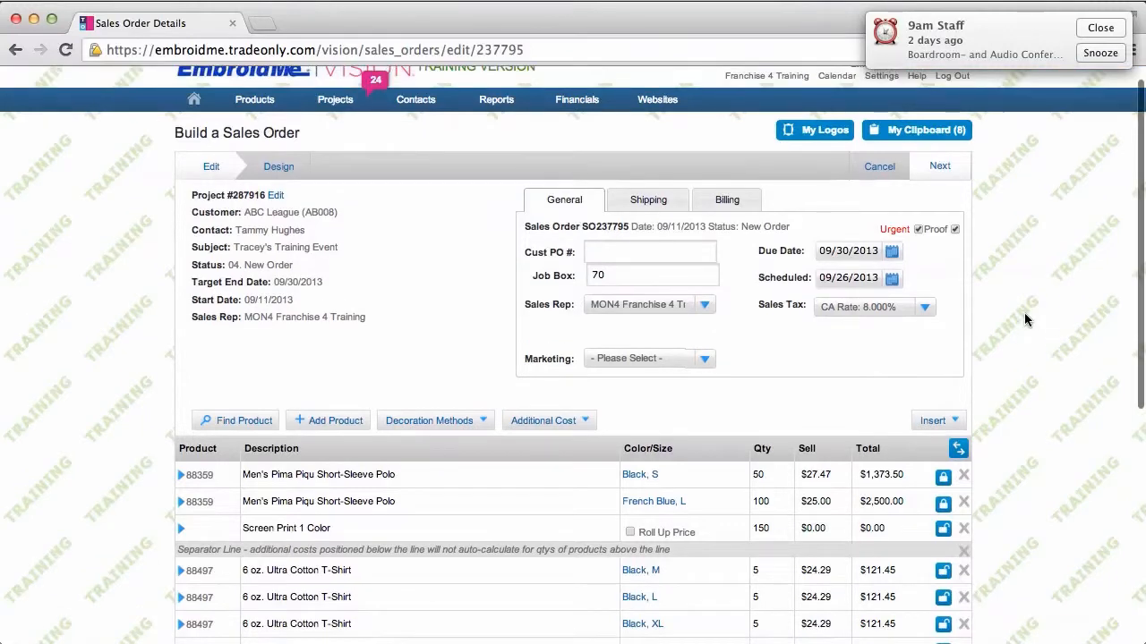
{"action": "scroll", "coordinate": [1024, 314], "scroll_direction": "down", "scroll_amount": 1}
Apply a 3000.00 check deposit with its check reference number to the order
{"action": "left_click", "coordinate": [950, 130]}
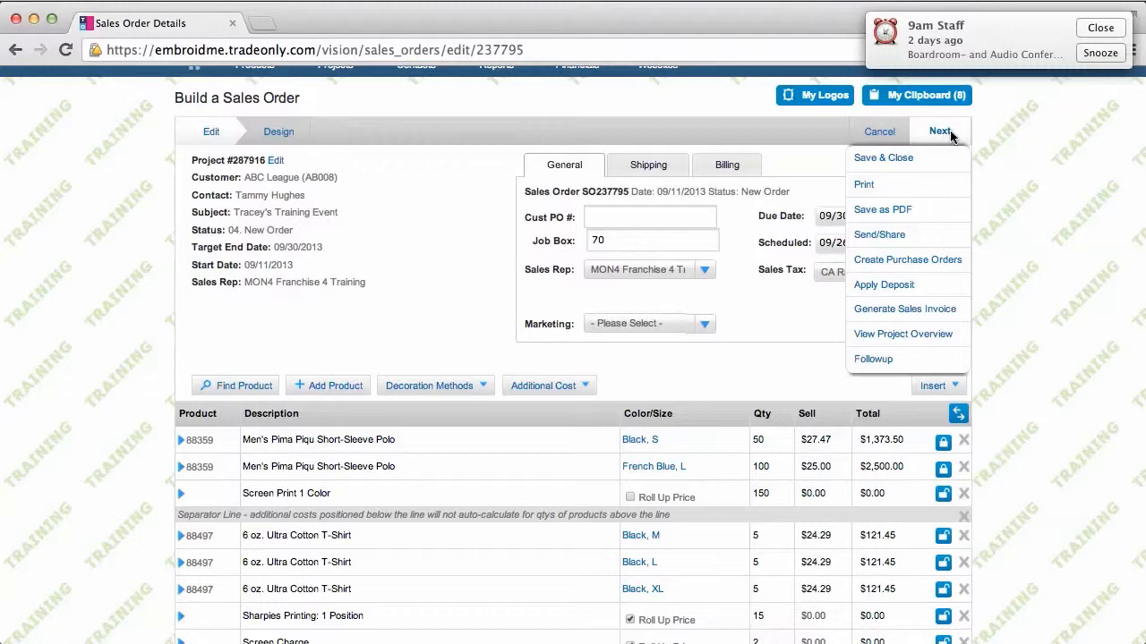
{"action": "left_click", "coordinate": [901, 287]}
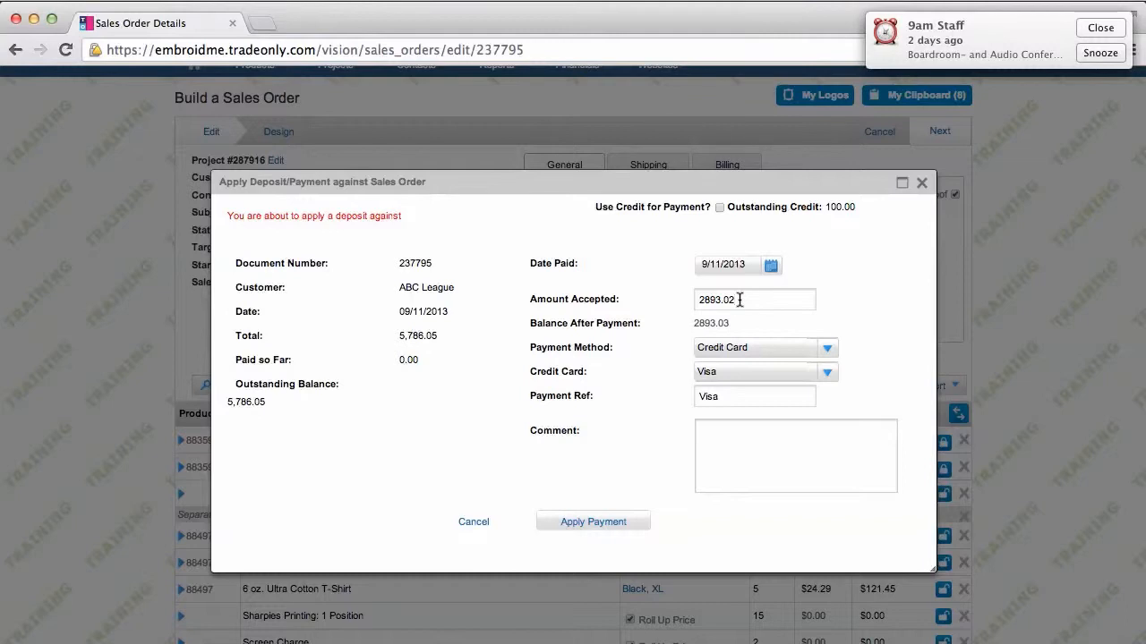
{"action": "left_click_drag", "start_coordinate": [739, 300], "coordinate": [698, 300]}
{"action": "type", "text": "3000.00"}
{"action": "left_click", "coordinate": [826, 347]}
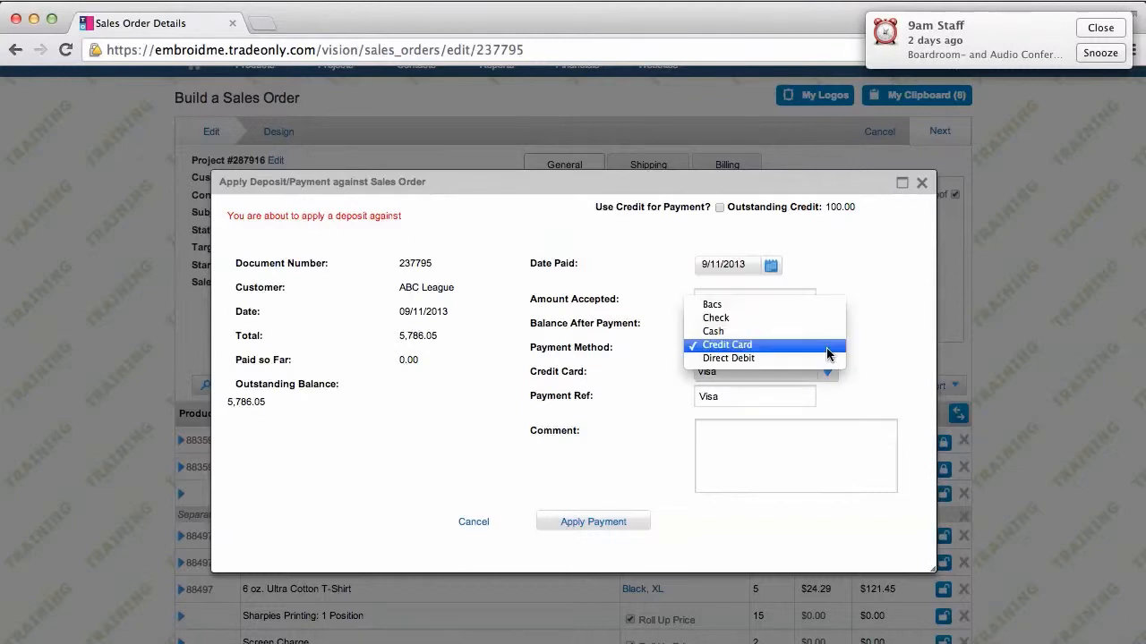
{"action": "left_click", "coordinate": [770, 319]}
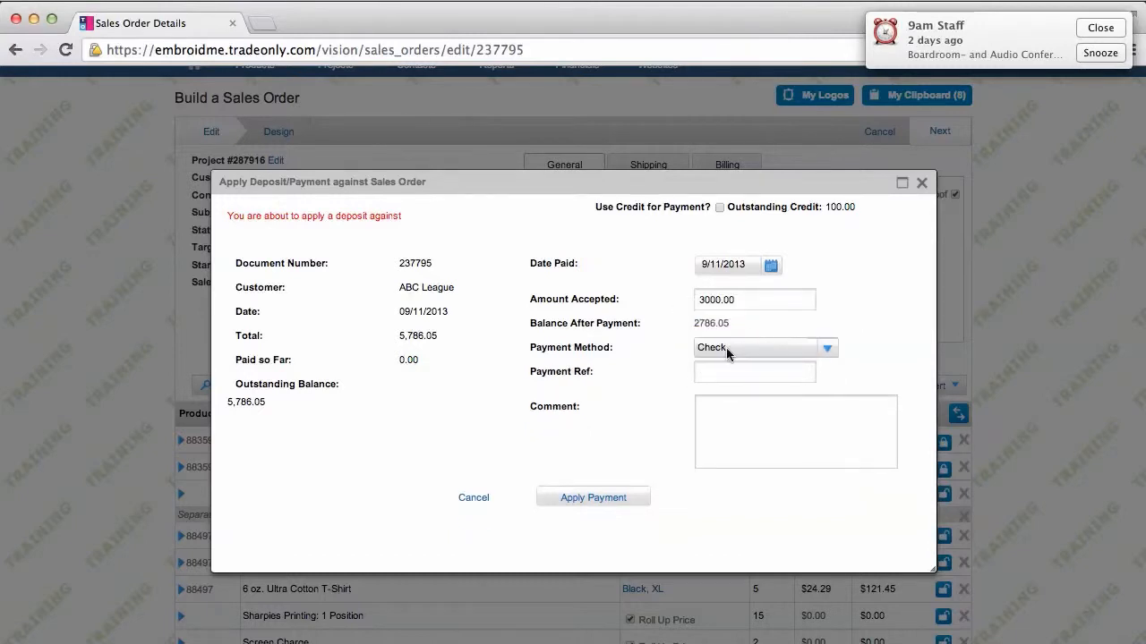
{"action": "left_click", "coordinate": [723, 372]}
{"action": "type", "text": "67890"}
{"action": "left_click", "coordinate": [595, 498]}
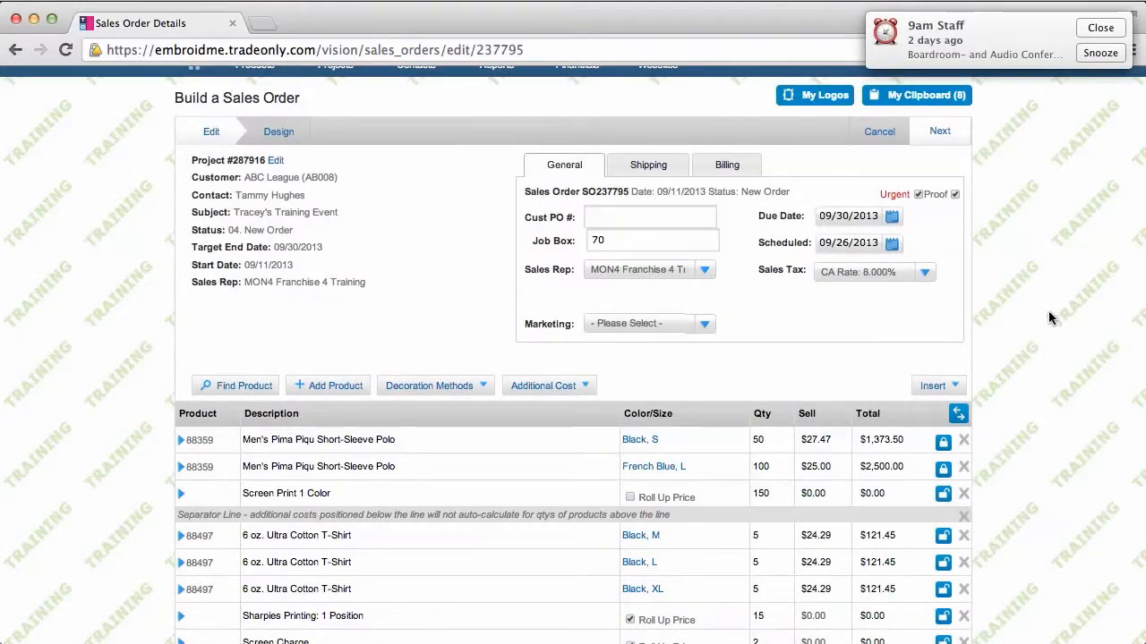
Confirm Payment Information shows $3000 paid and $2786.05 due, then bring up the Next actions list
{"action": "scroll", "coordinate": [1049, 310], "scroll_direction": "down", "scroll_amount": 3}
{"action": "scroll", "coordinate": [1048, 311], "scroll_direction": "down", "scroll_amount": 5}
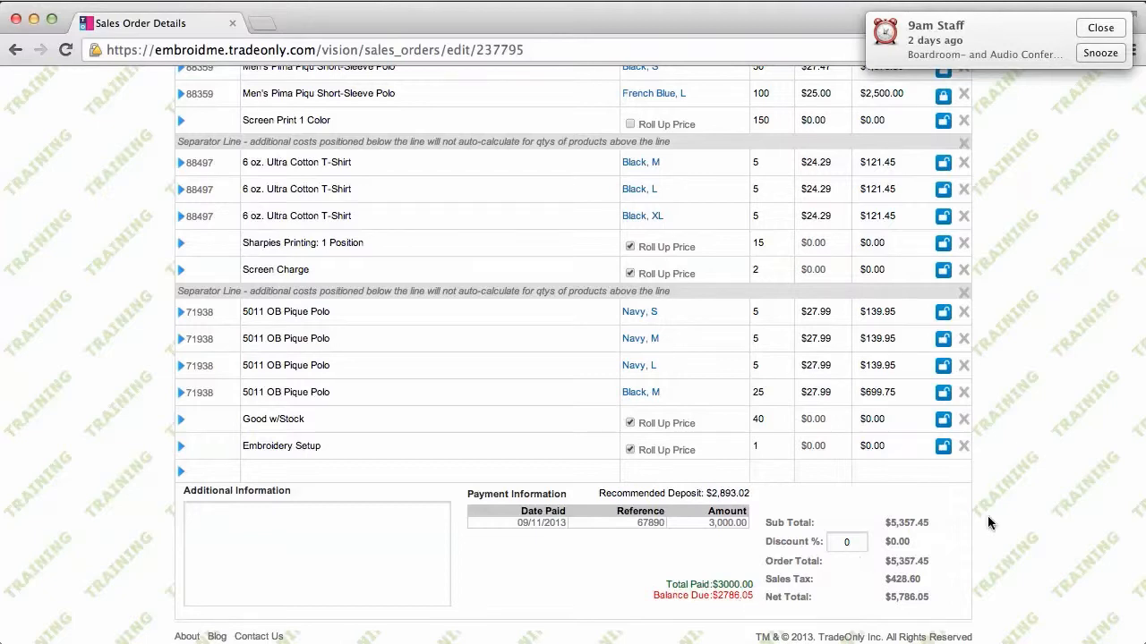
{"action": "scroll", "coordinate": [1062, 461], "scroll_direction": "up", "scroll_amount": 2}
{"action": "scroll", "coordinate": [1064, 461], "scroll_direction": "up", "scroll_amount": 8}
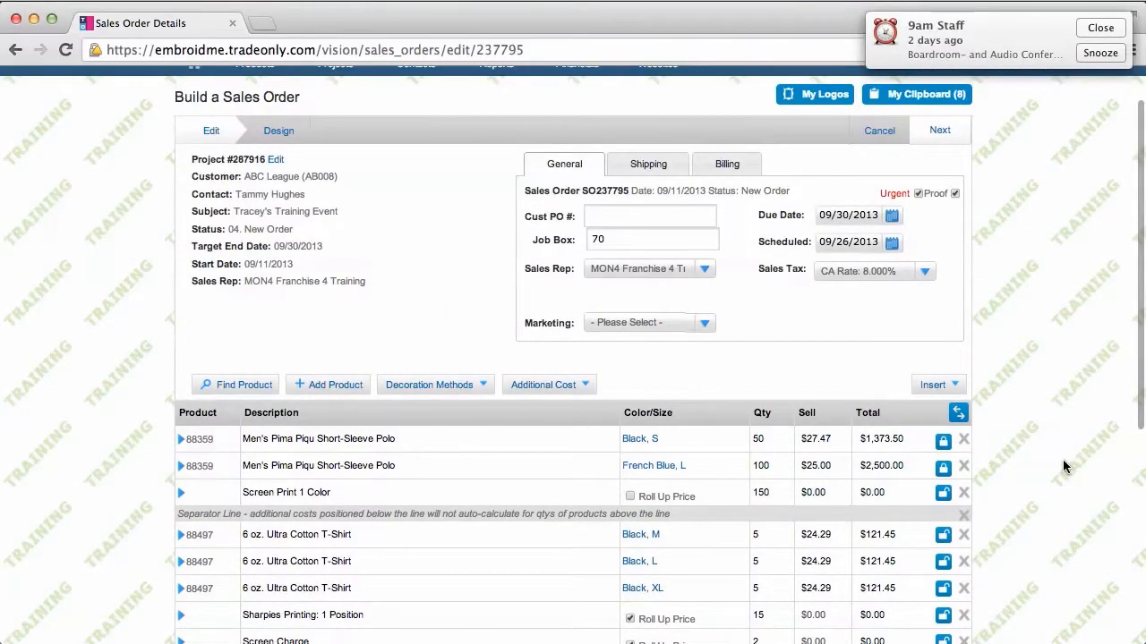
{"action": "scroll", "coordinate": [1062, 459], "scroll_direction": "up", "scroll_amount": 2}
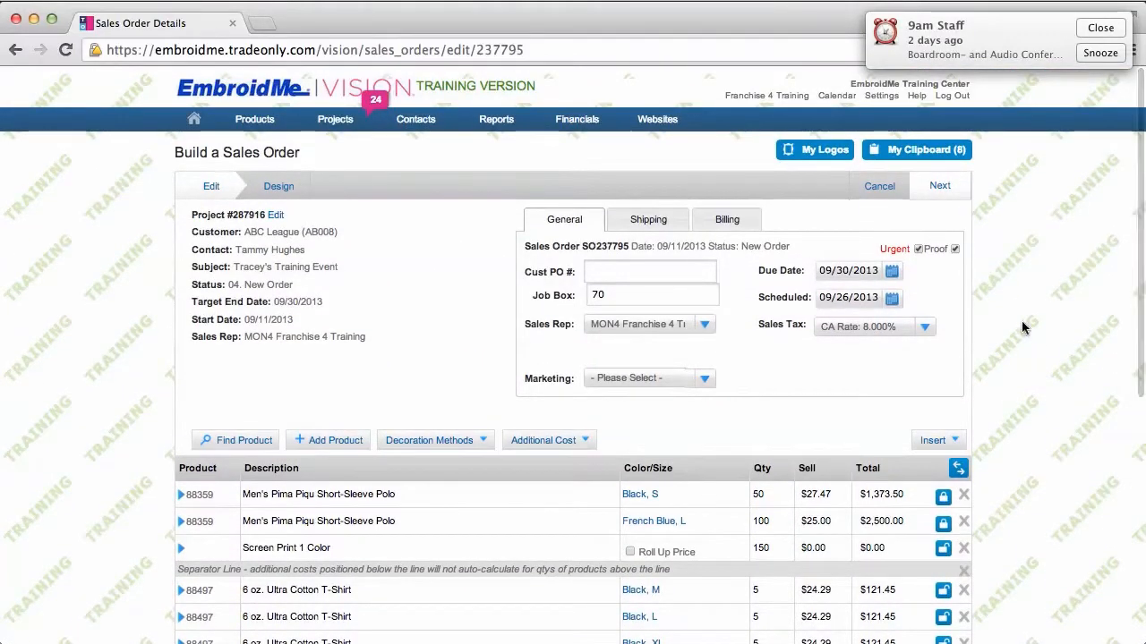
{"action": "left_click", "coordinate": [940, 188]}
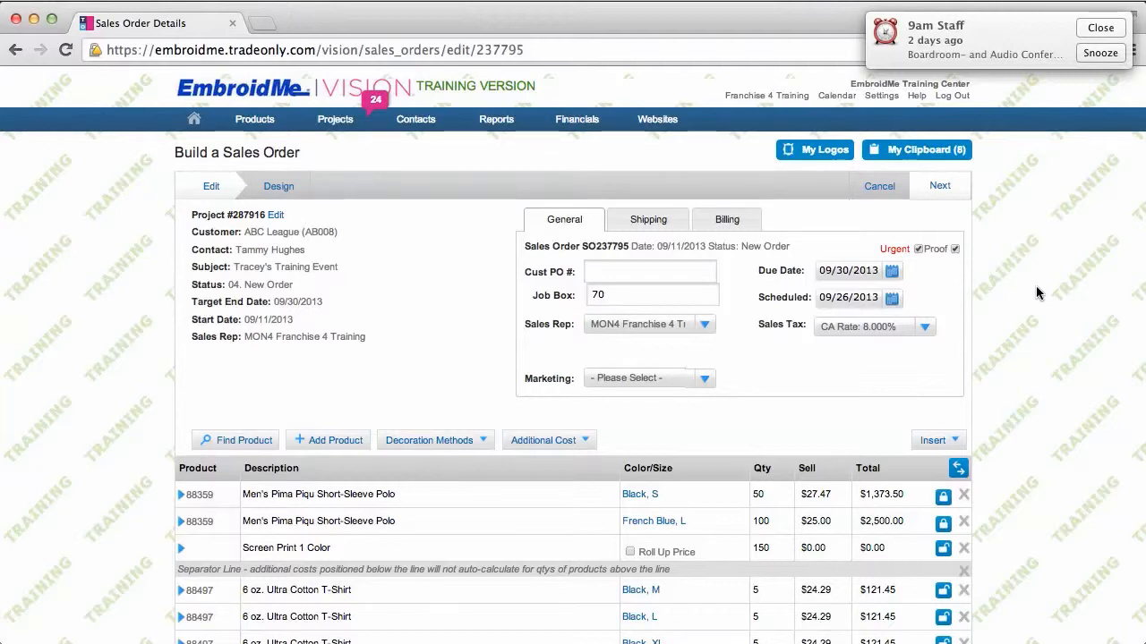
{"action": "left_click", "coordinate": [940, 185]}
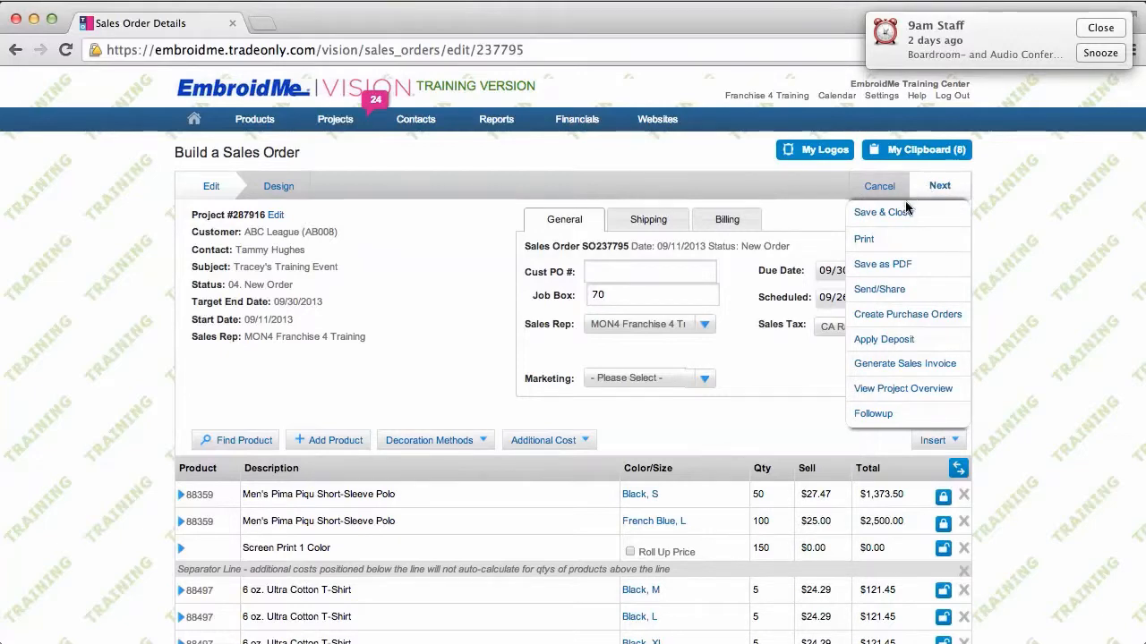
Email Sales Order 237795.pdf to the contact's e-mail address
{"action": "left_click", "coordinate": [875, 294]}
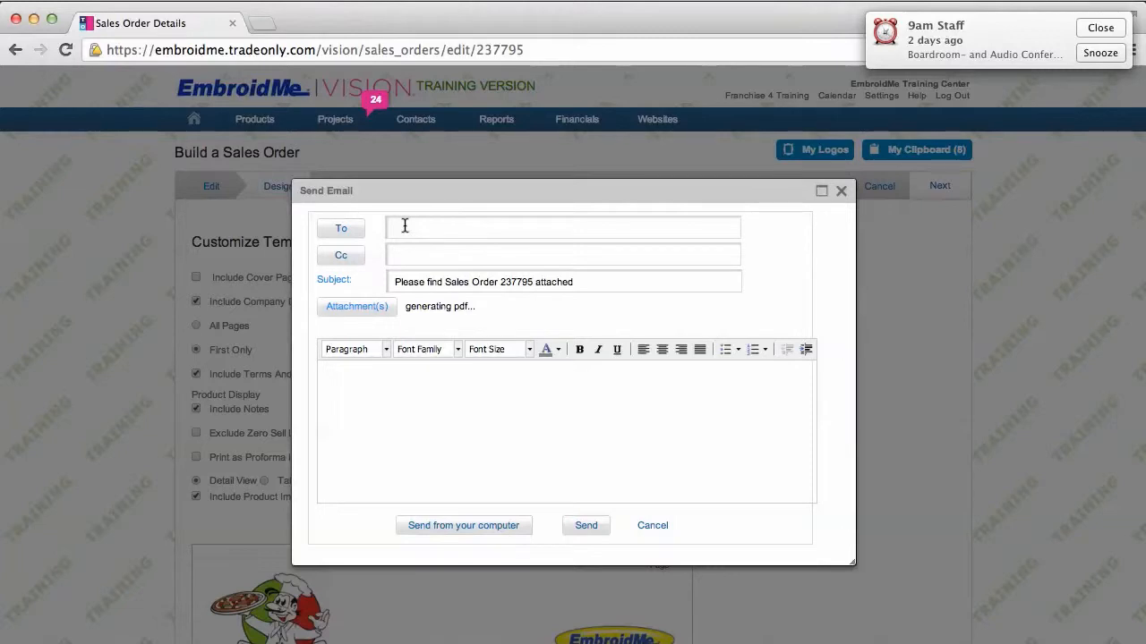
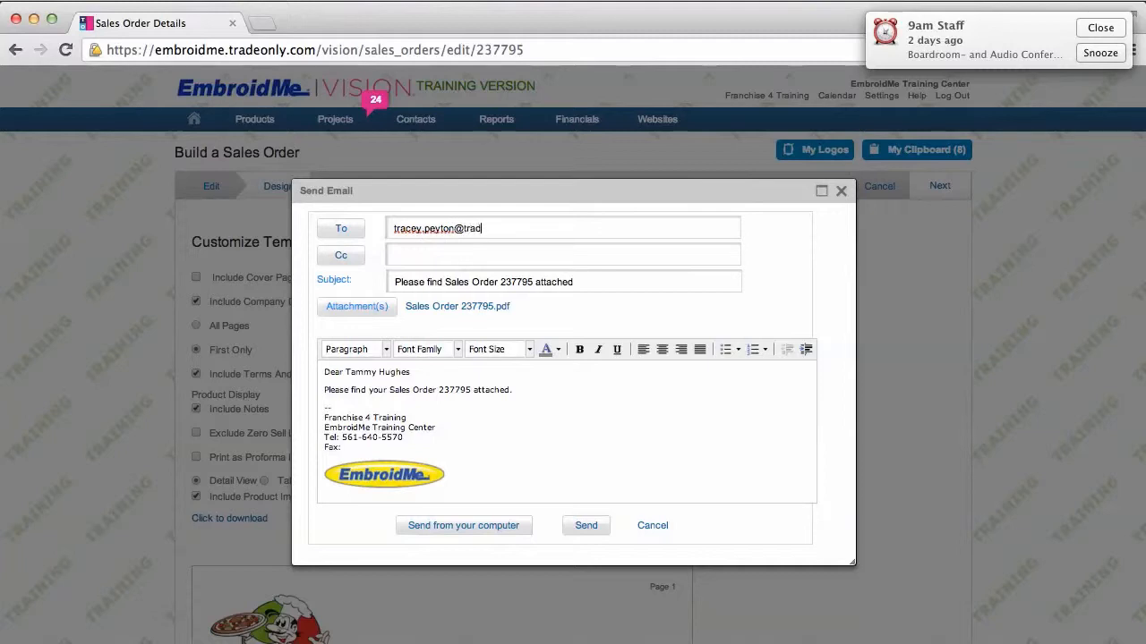
{"action": "left_click", "coordinate": [588, 528]}
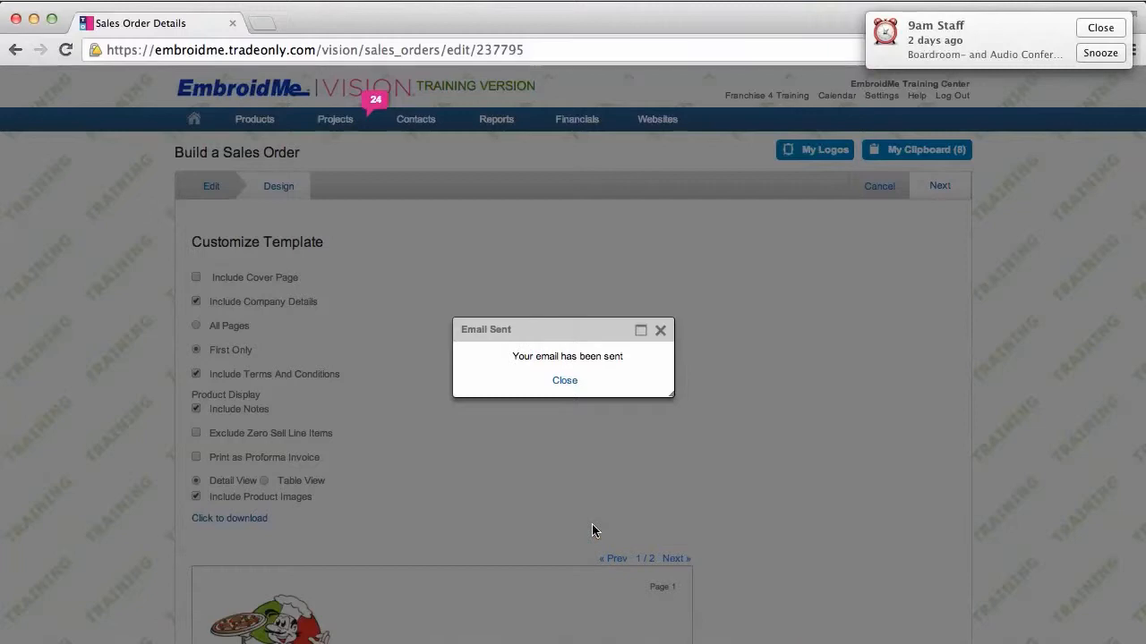
Dismiss the Email Sent notice and Save & Close the order, now Acknowledged in project 287916
{"action": "left_click", "coordinate": [564, 380]}
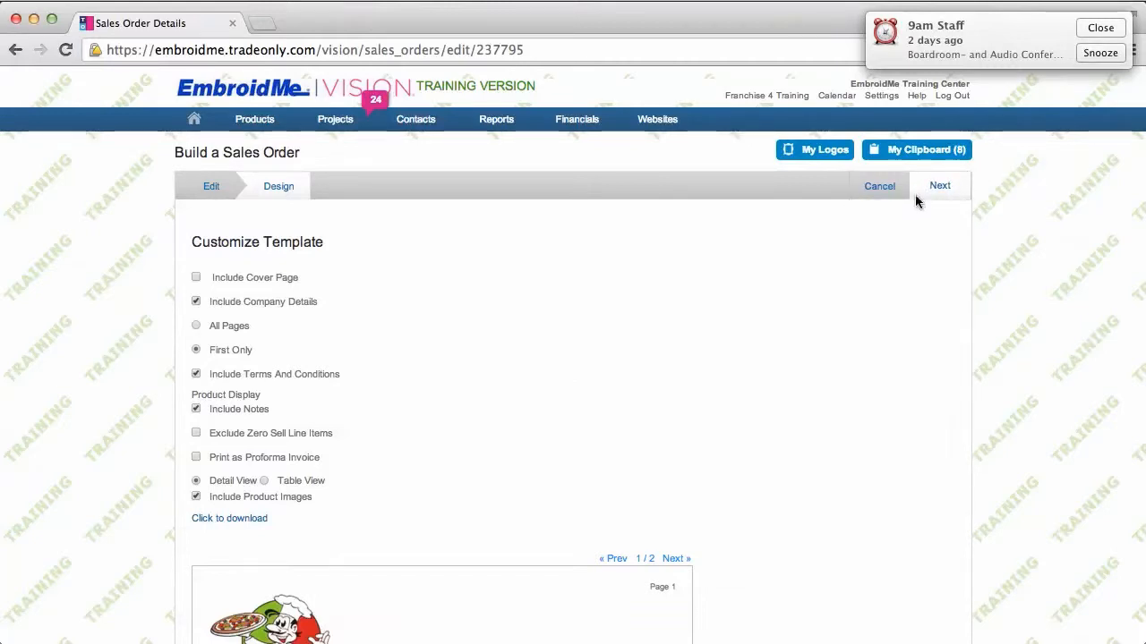
{"action": "mouse_move", "coordinate": [915, 194]}
{"action": "left_click", "coordinate": [907, 218]}
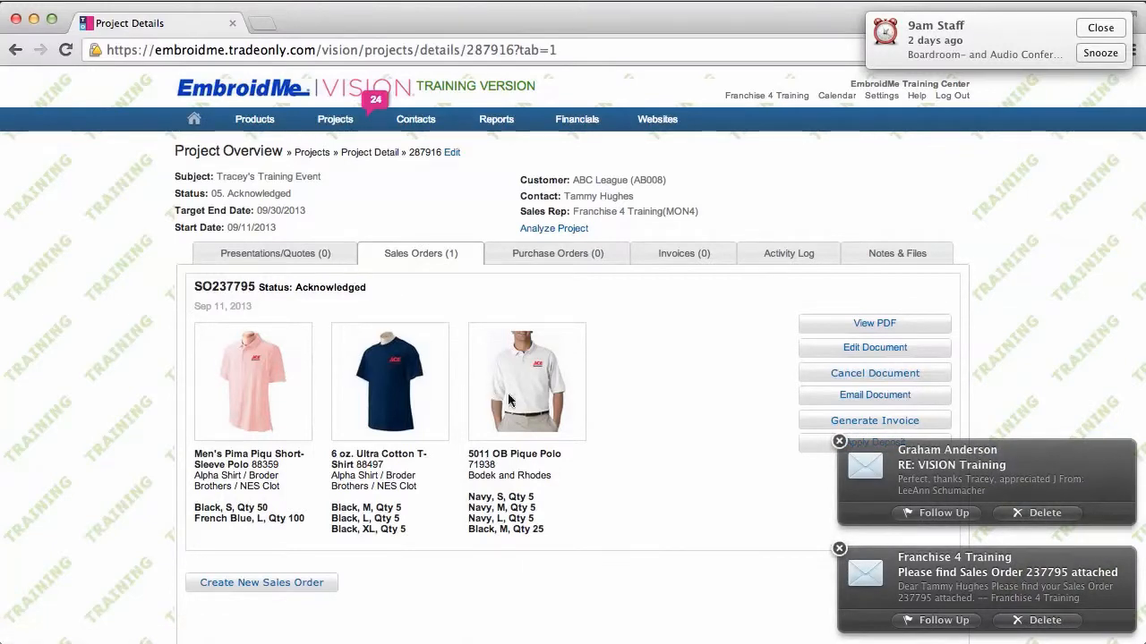
Dismiss the mail notifications and show completed activities in the project's Activity Log, including the sent 237795 email
{"action": "left_click", "coordinate": [838, 441]}
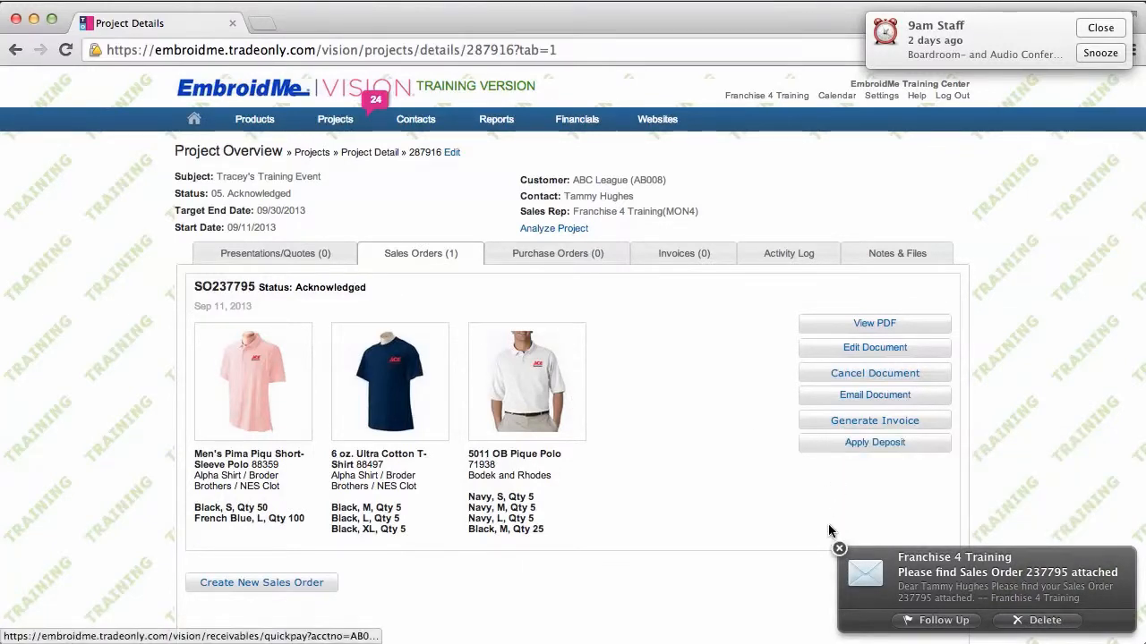
{"action": "left_click", "coordinate": [840, 550]}
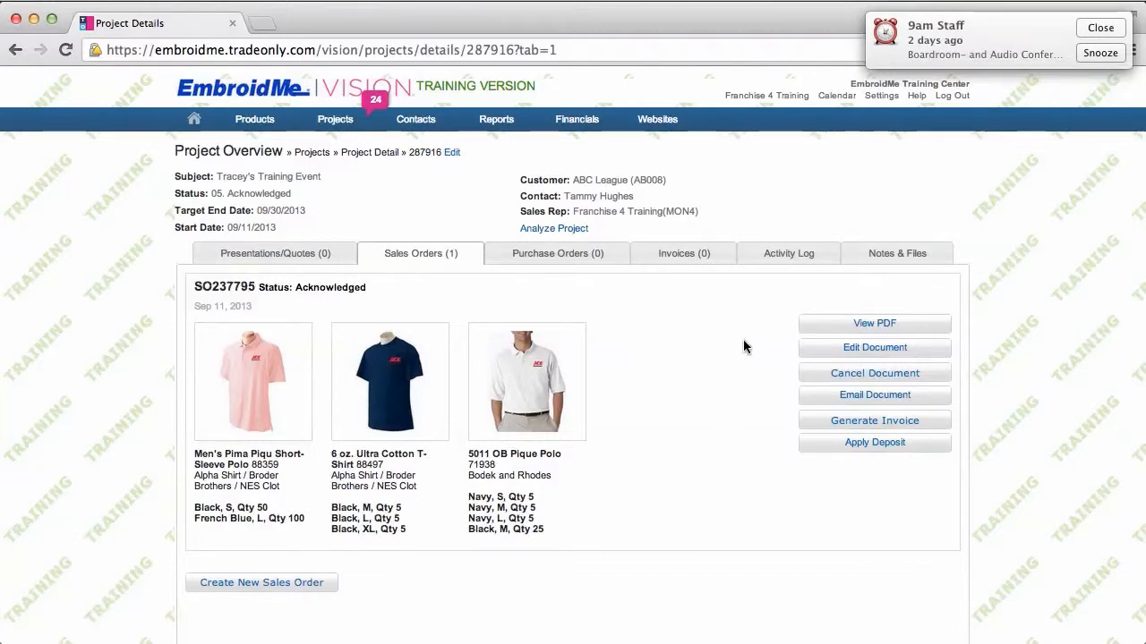
{"action": "left_click", "coordinate": [785, 257]}
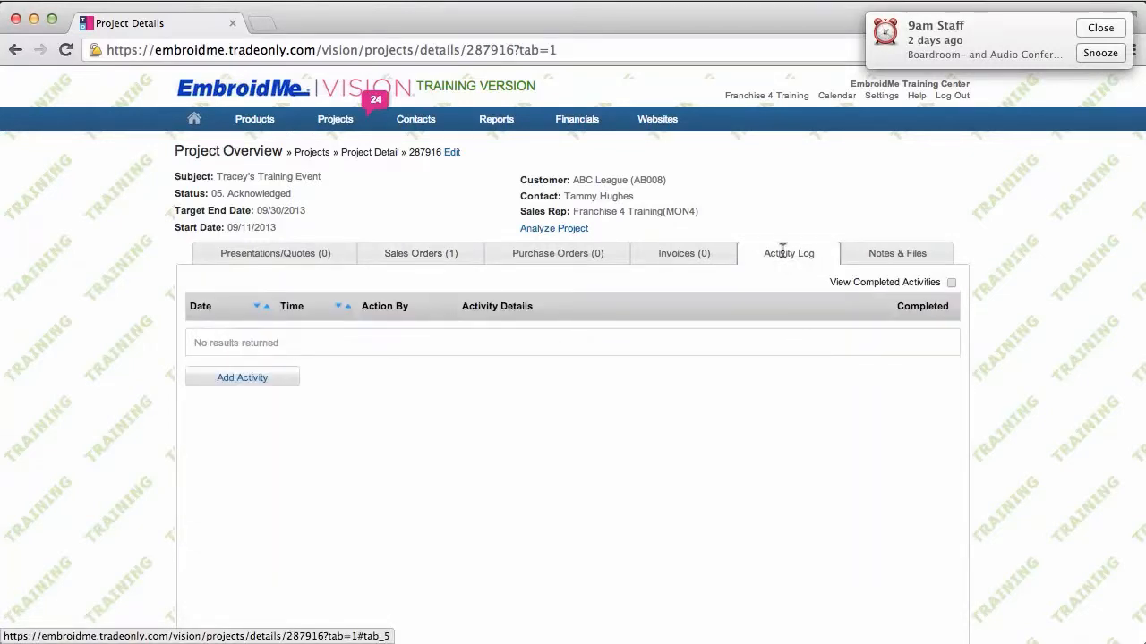
{"action": "left_click", "coordinate": [952, 282]}
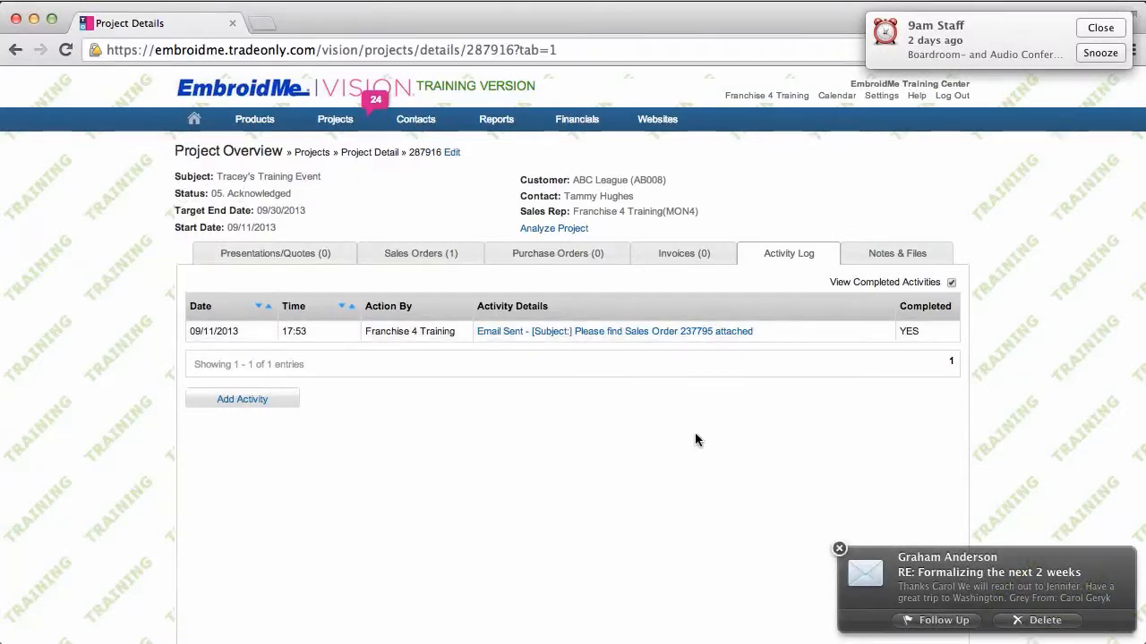
{"action": "left_click", "coordinate": [839, 549]}
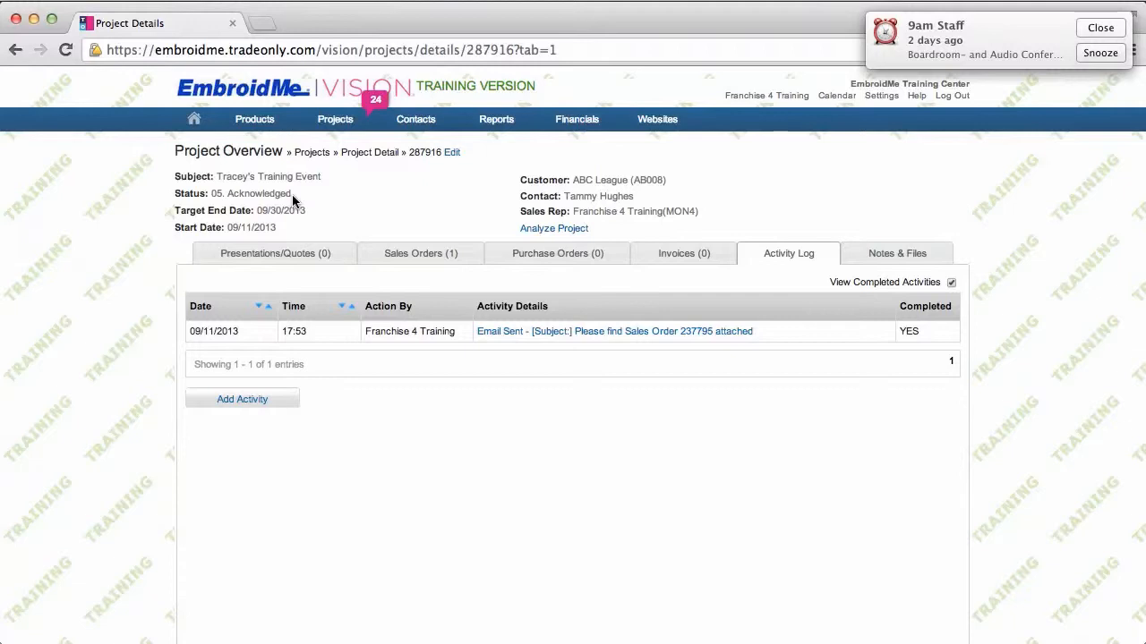
{"action": "mouse_move", "coordinate": [336, 121]}
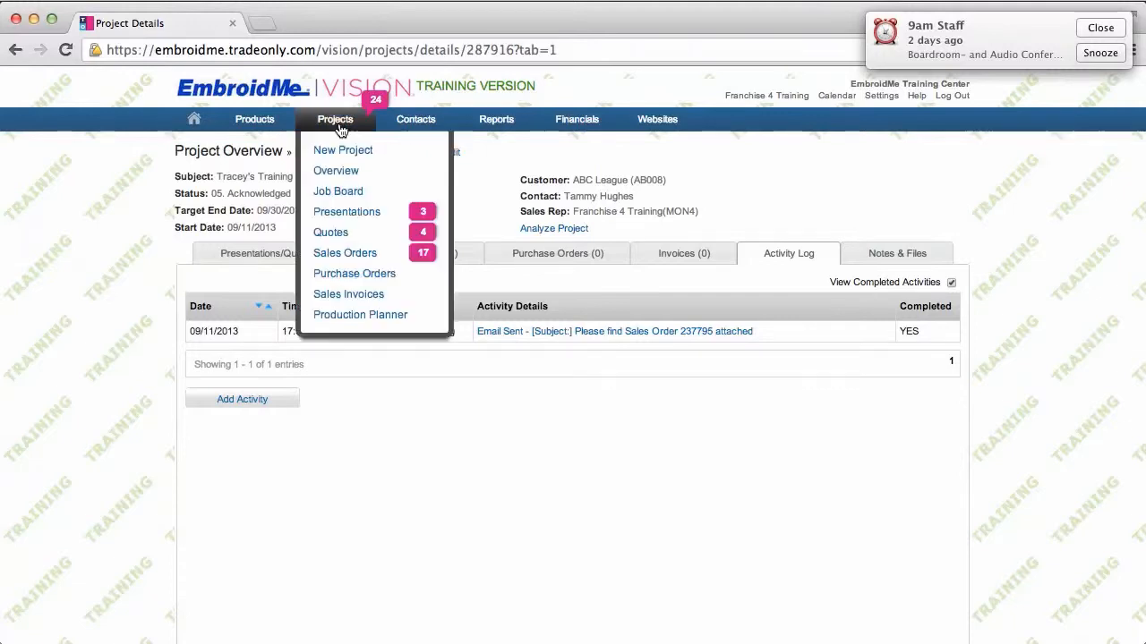
Search the Projects Overview by customer 'ABC League' to list its 56 projects
{"action": "left_click", "coordinate": [338, 176]}
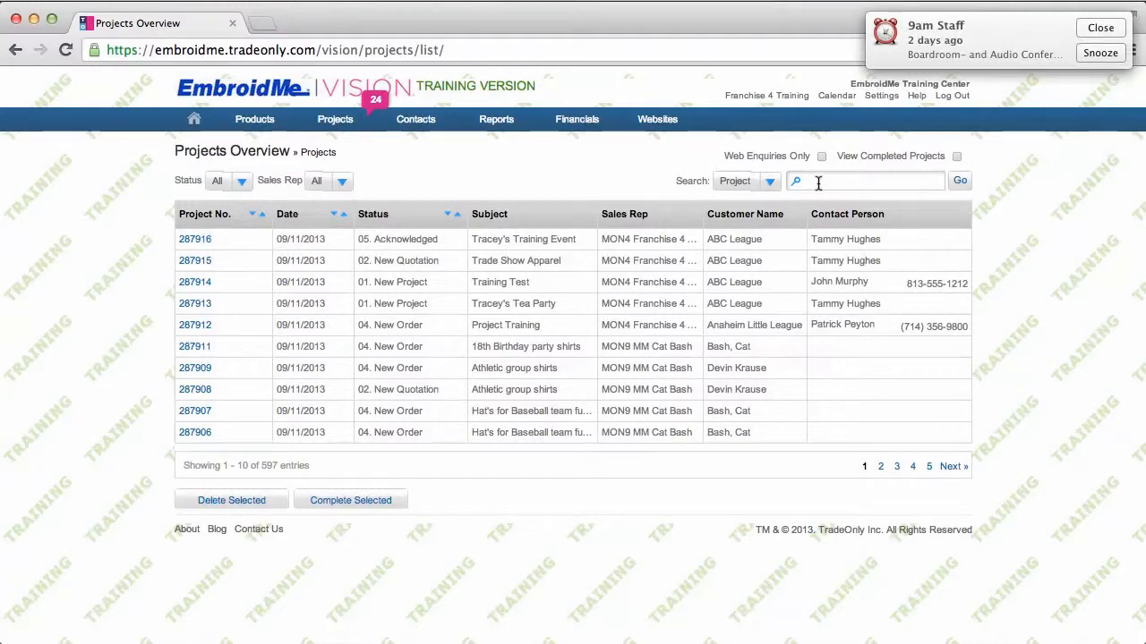
{"action": "left_click", "coordinate": [762, 189]}
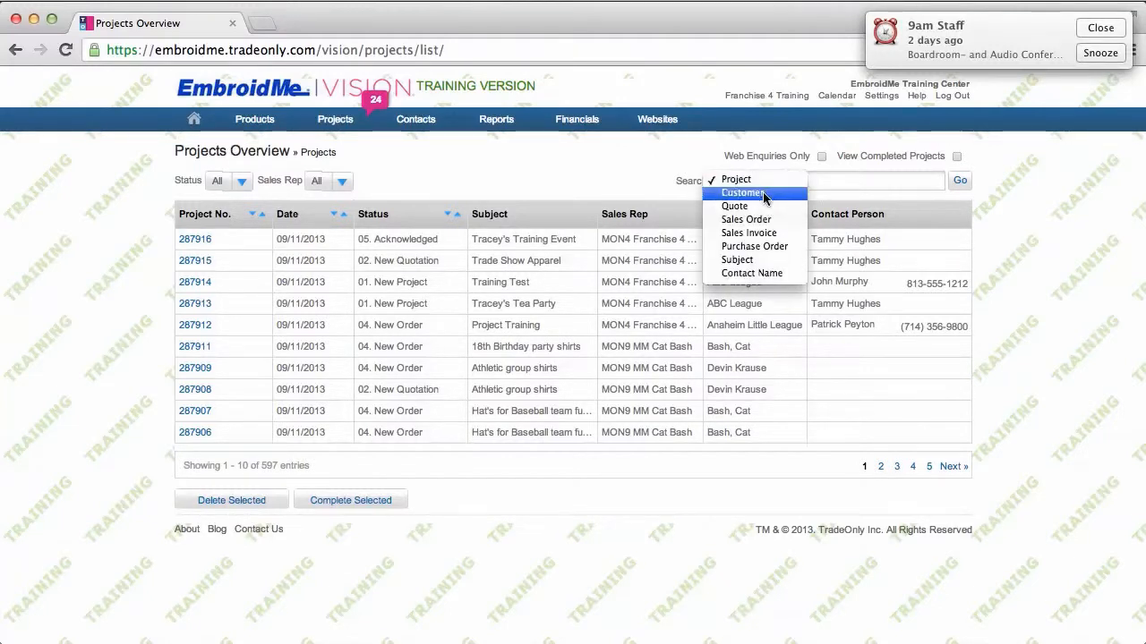
{"action": "left_click", "coordinate": [764, 193]}
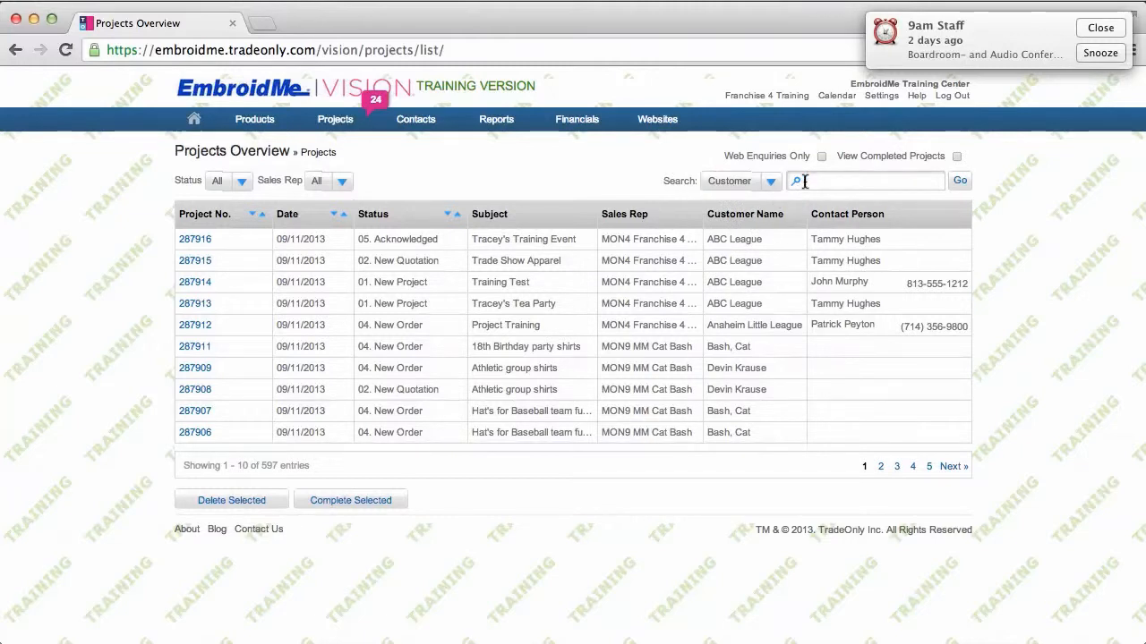
{"action": "left_click", "coordinate": [805, 181]}
{"action": "type", "text": "ABC League"}
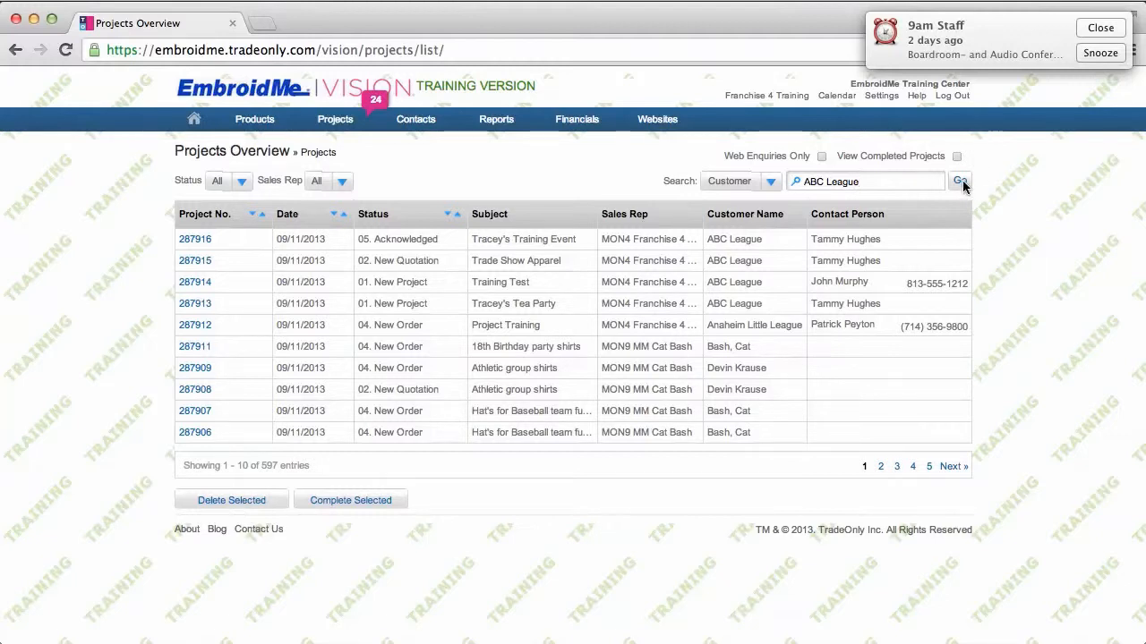
{"action": "left_click", "coordinate": [962, 180]}
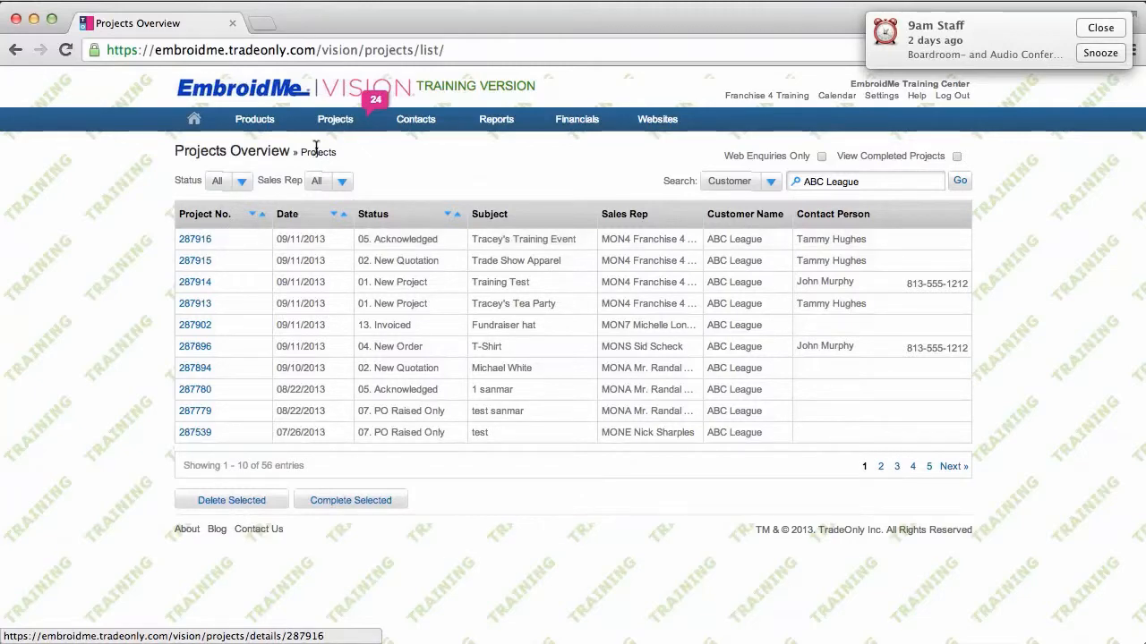
{"action": "mouse_move", "coordinate": [335, 121]}
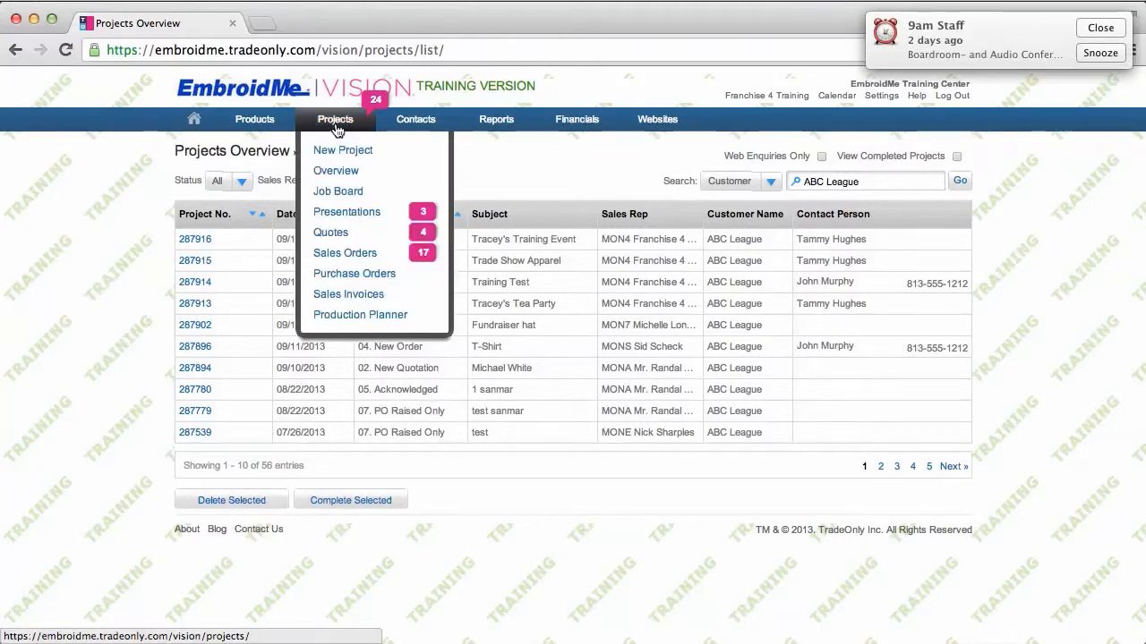
Filter the Sales Orders list to Acknowledged and open sales order 237795
{"action": "left_click", "coordinate": [355, 253]}
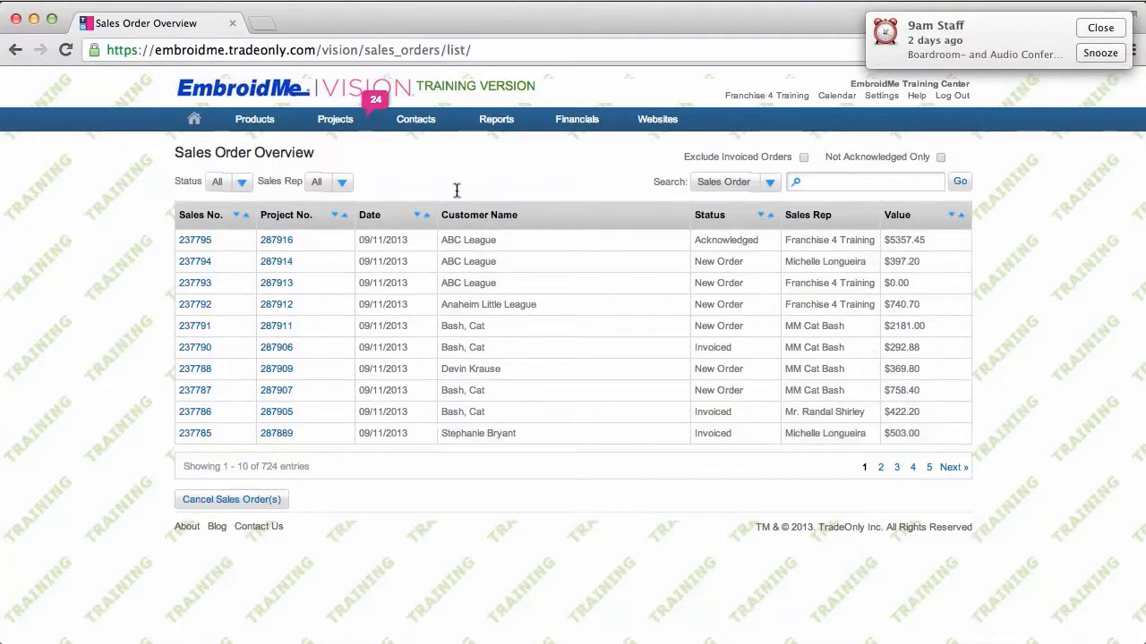
{"action": "left_click", "coordinate": [242, 183]}
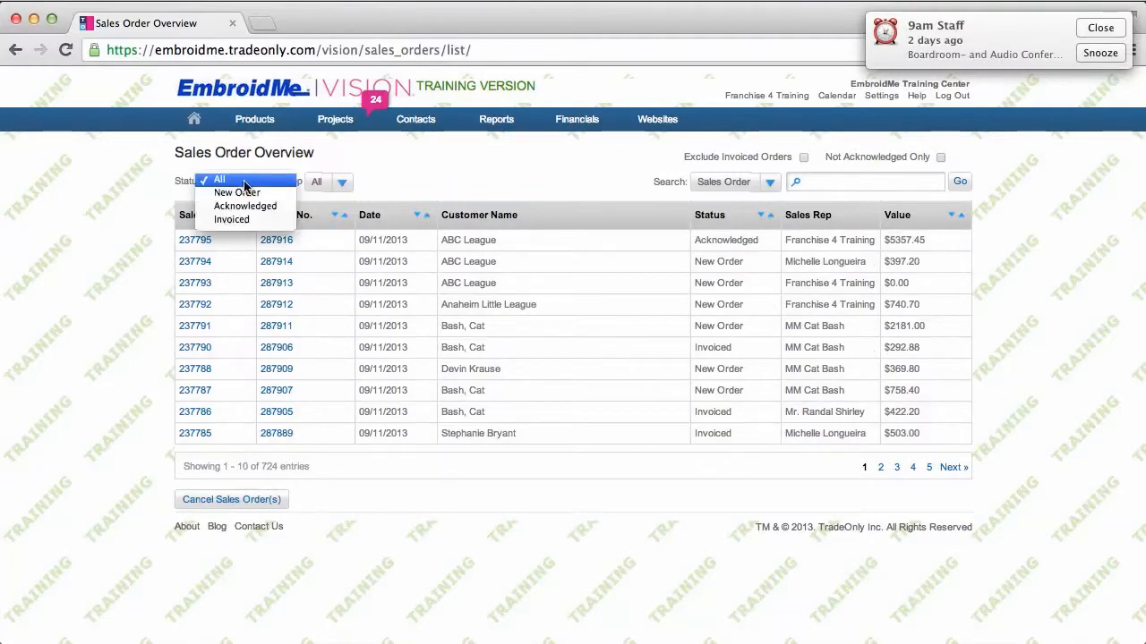
{"action": "left_click", "coordinate": [245, 206]}
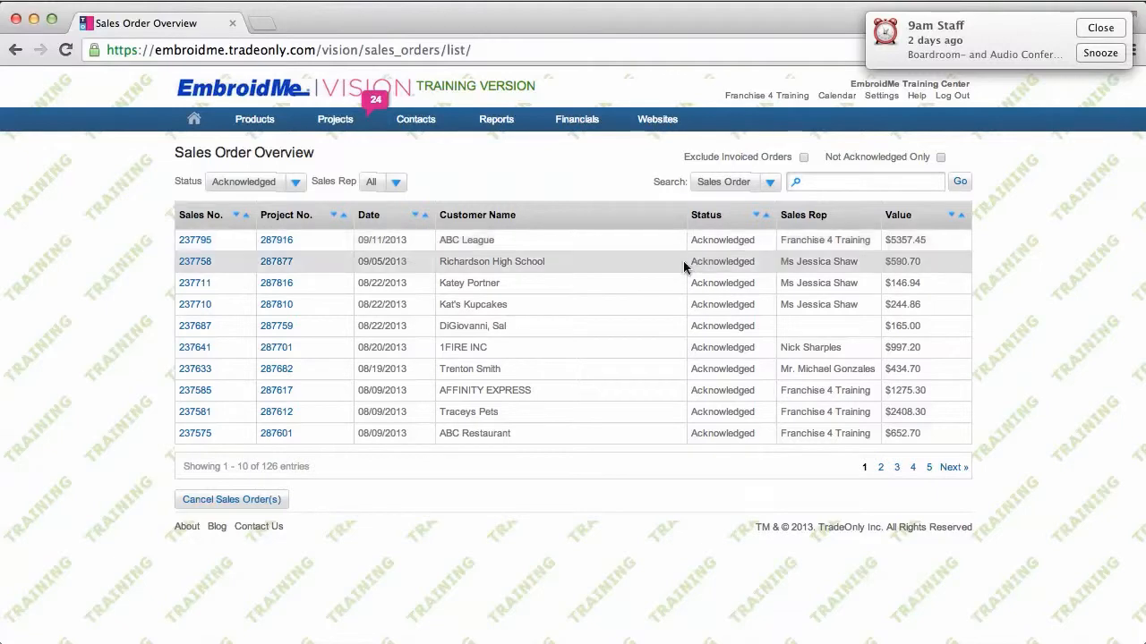
{"action": "left_click", "coordinate": [775, 192]}
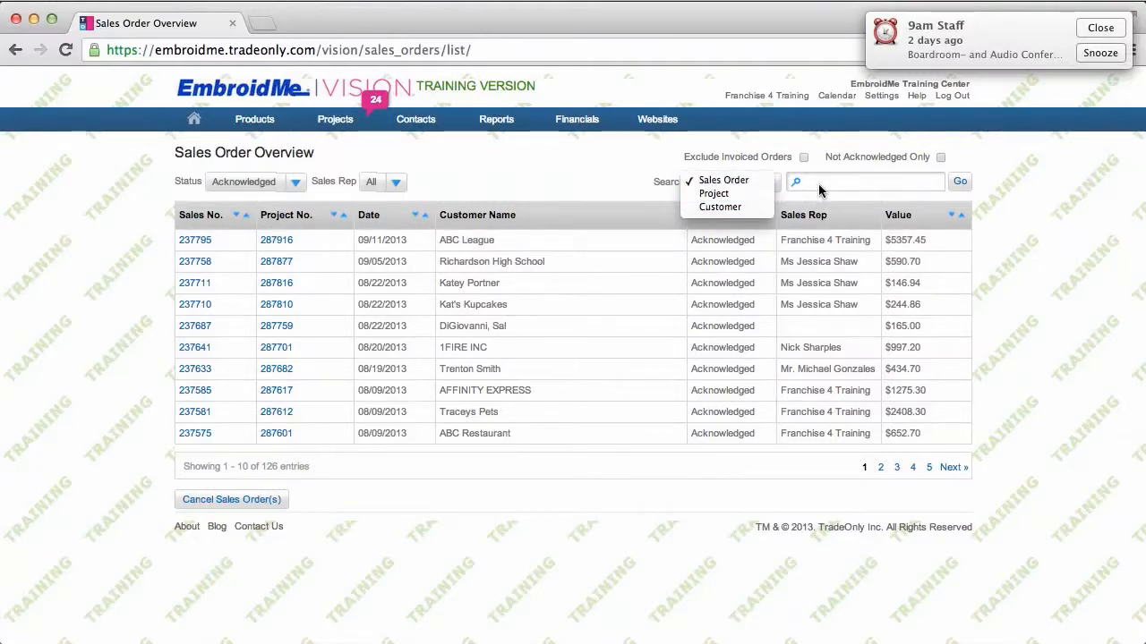
{"action": "left_click", "coordinate": [580, 171]}
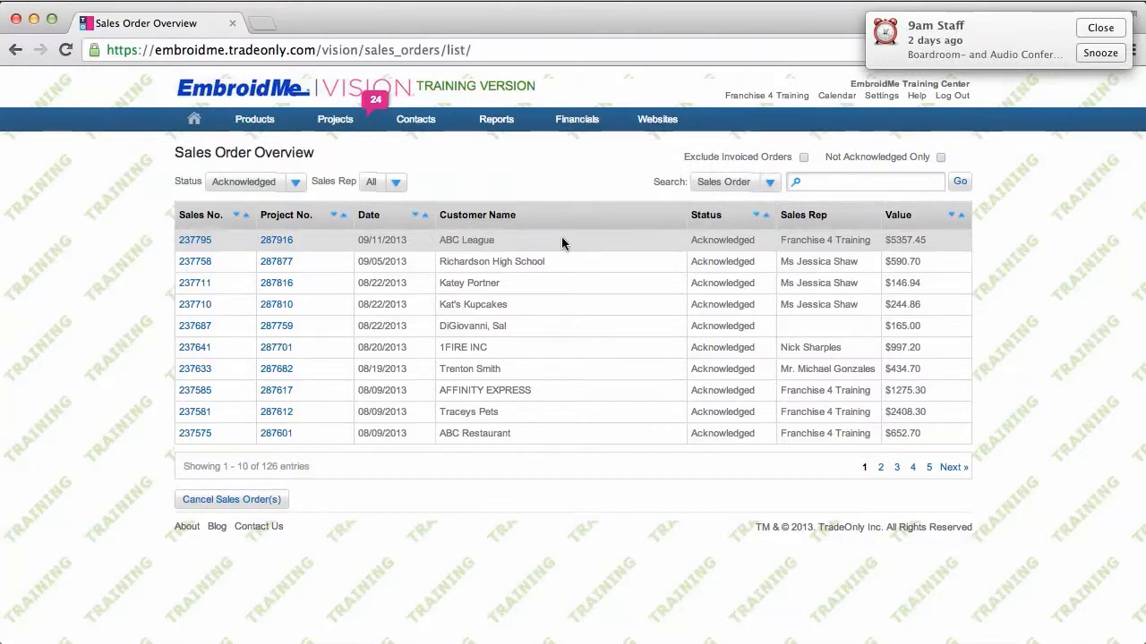
{"action": "left_click", "coordinate": [203, 243]}
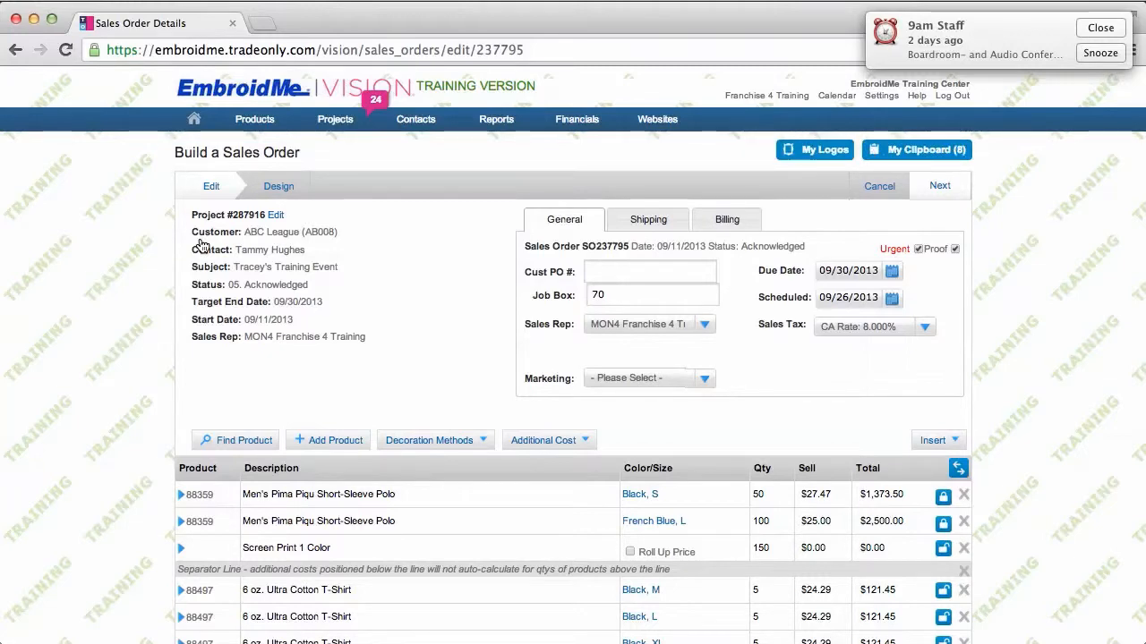
Save and close sales order 237795, then return to the full Sales Orders list
{"action": "left_click", "coordinate": [931, 183]}
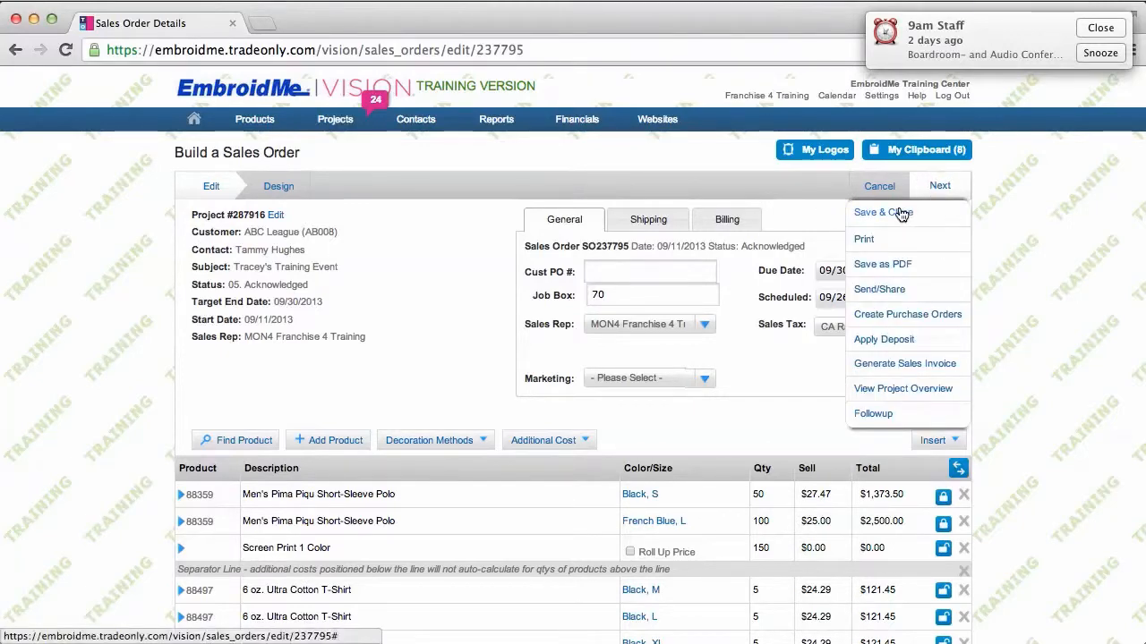
{"action": "left_click", "coordinate": [901, 214]}
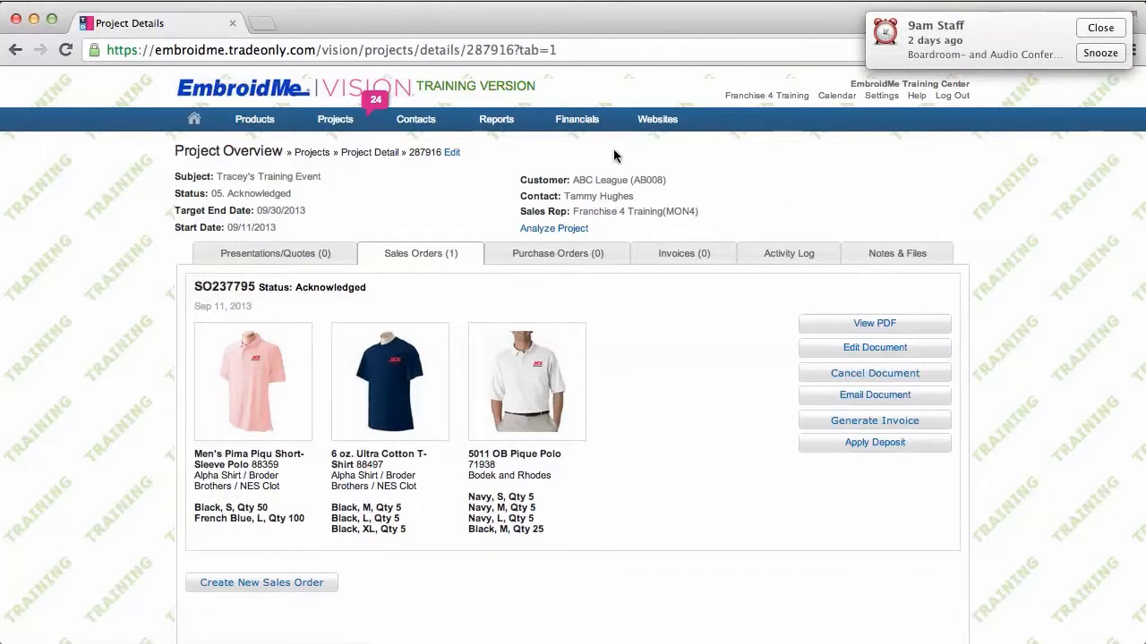
{"action": "mouse_move", "coordinate": [334, 119]}
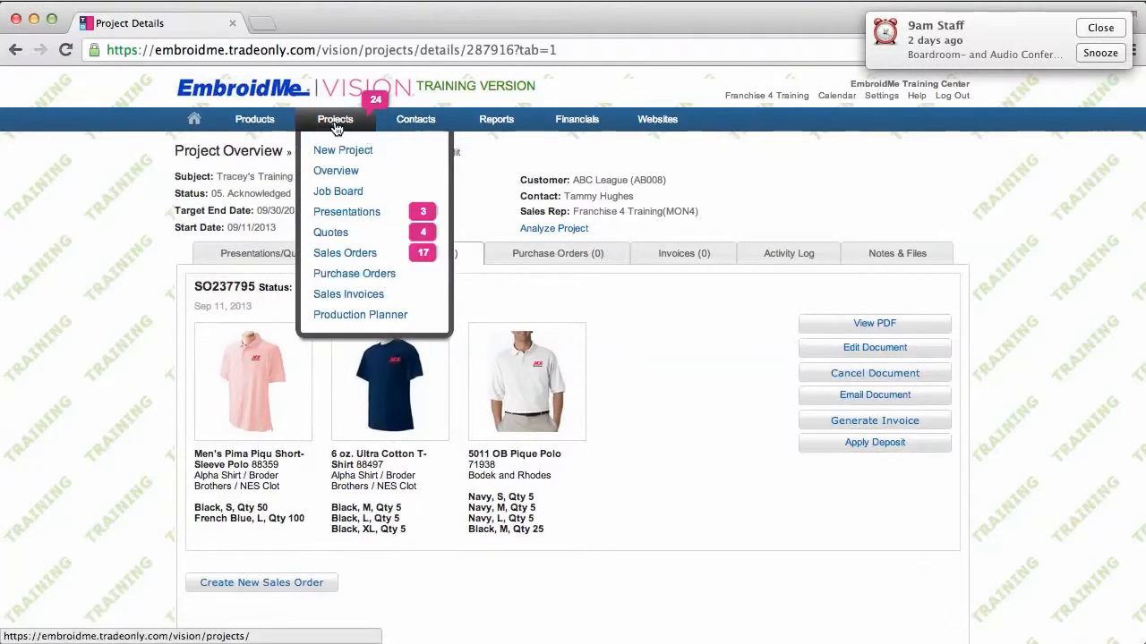
{"action": "left_click", "coordinate": [357, 258]}
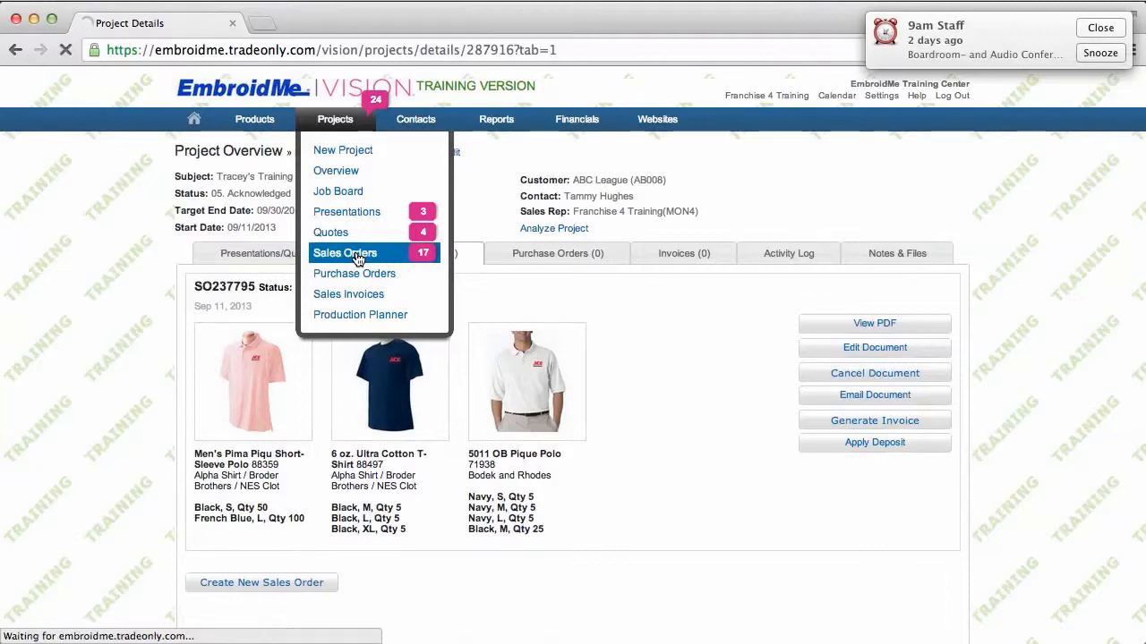